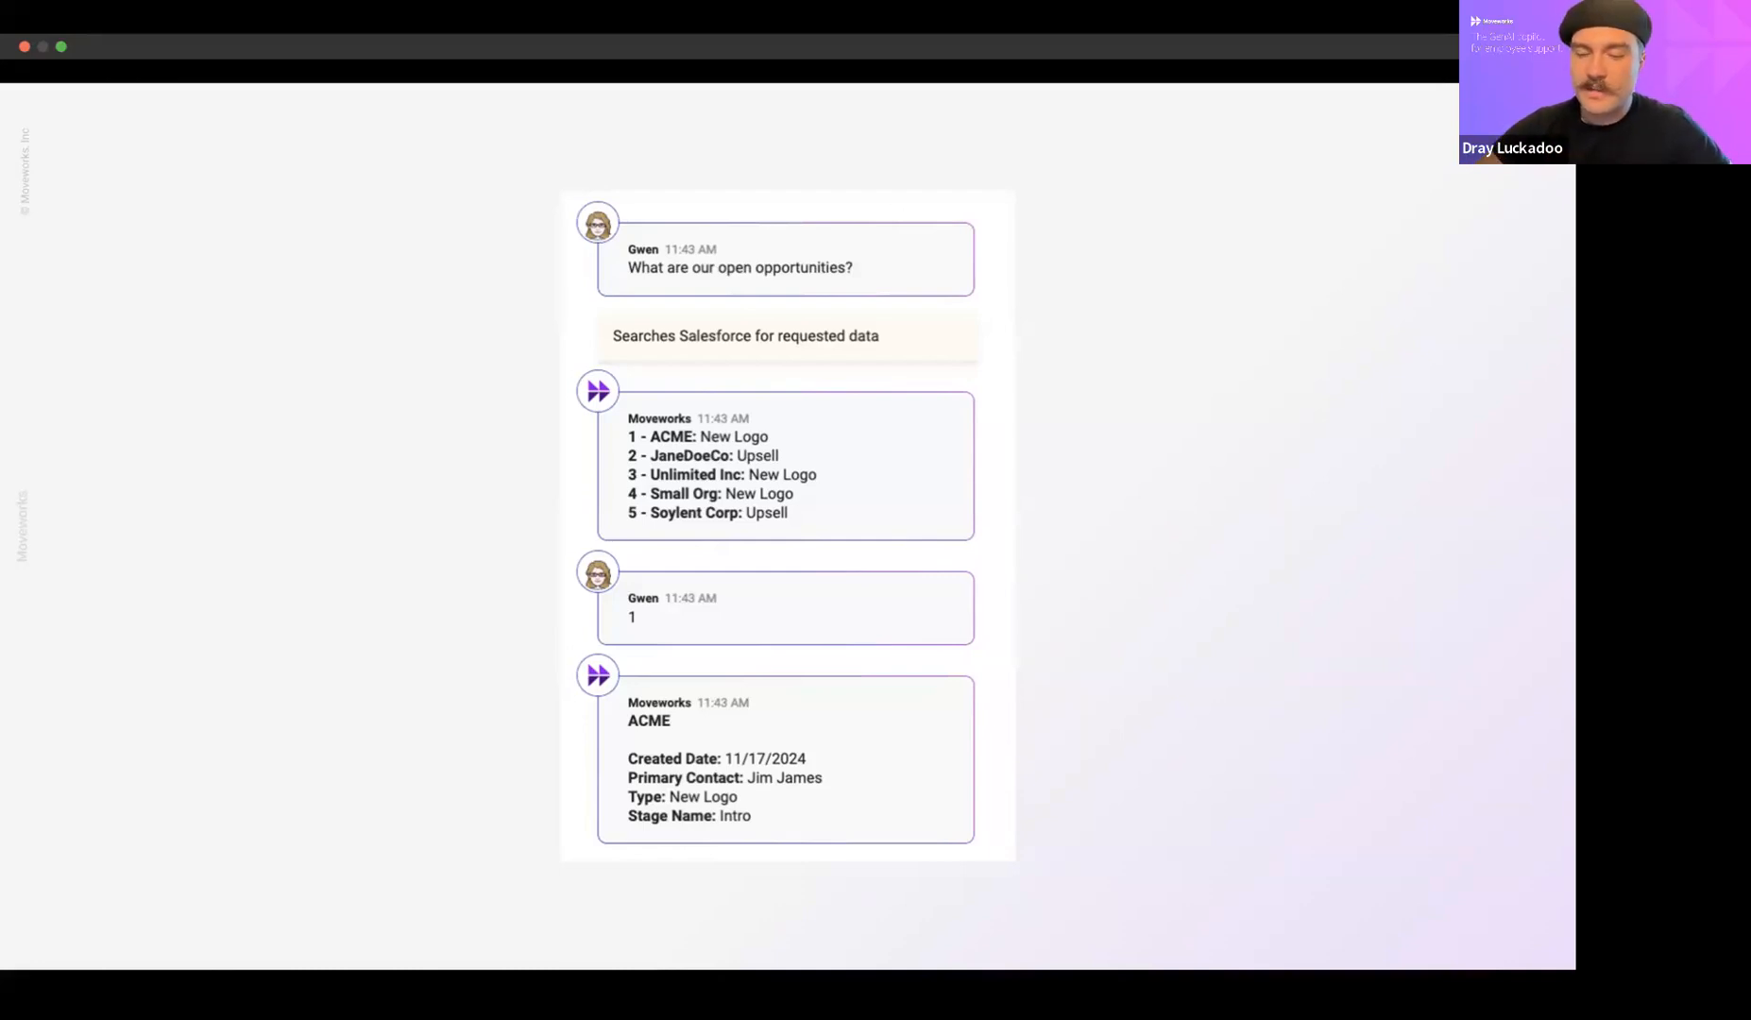
Finish the slide presentation and switch to the Salesforce query setup in Creator Studio.
{"action": "key", "text": "Right"}
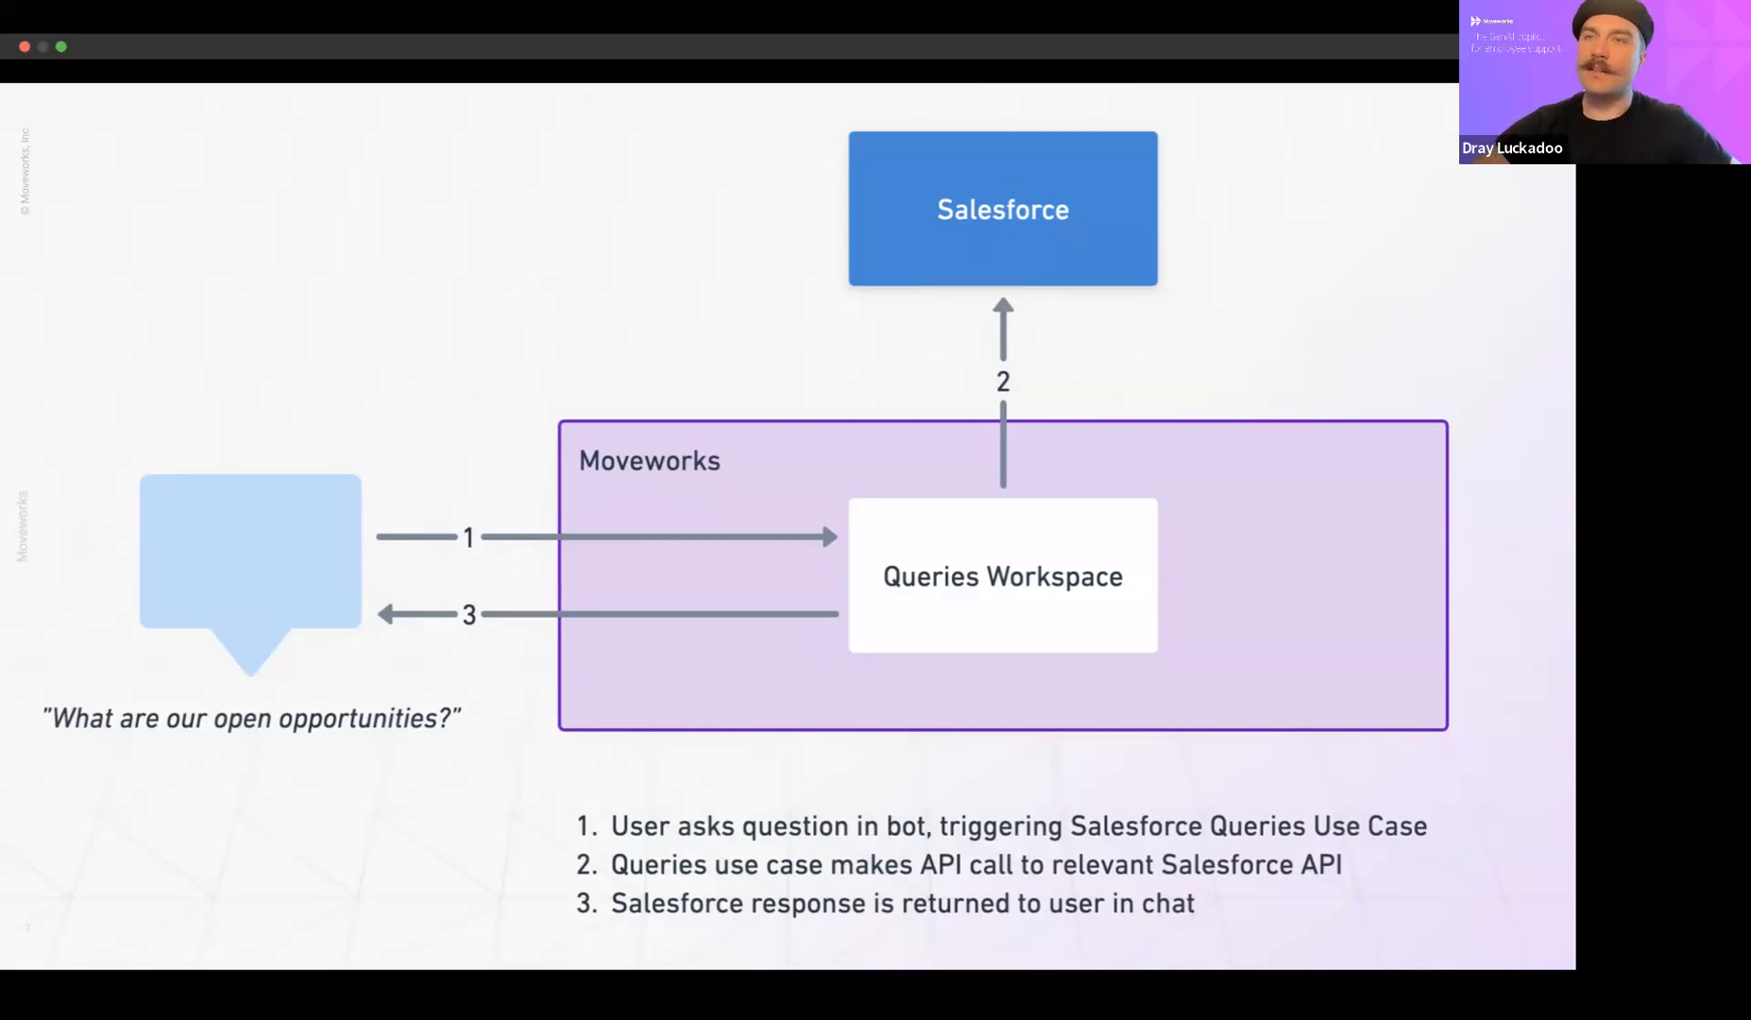
{"action": "key", "text": "Escape"}
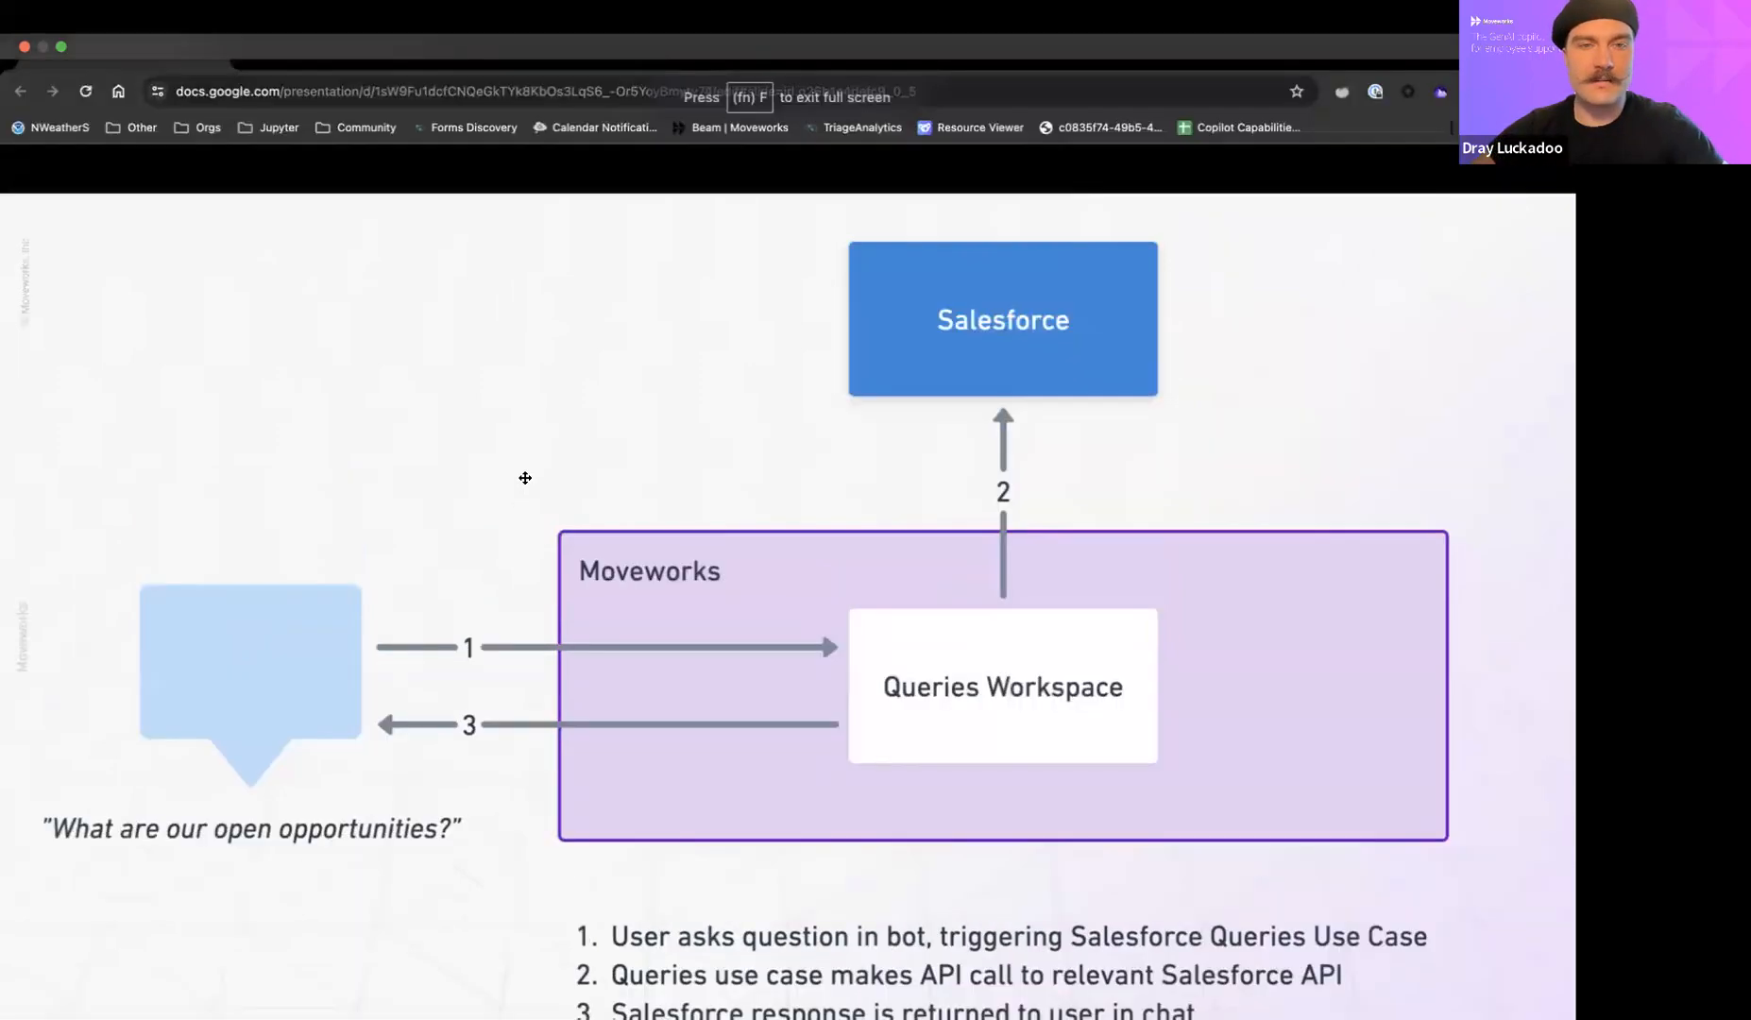
{"action": "left_click", "coordinate": [359, 56]}
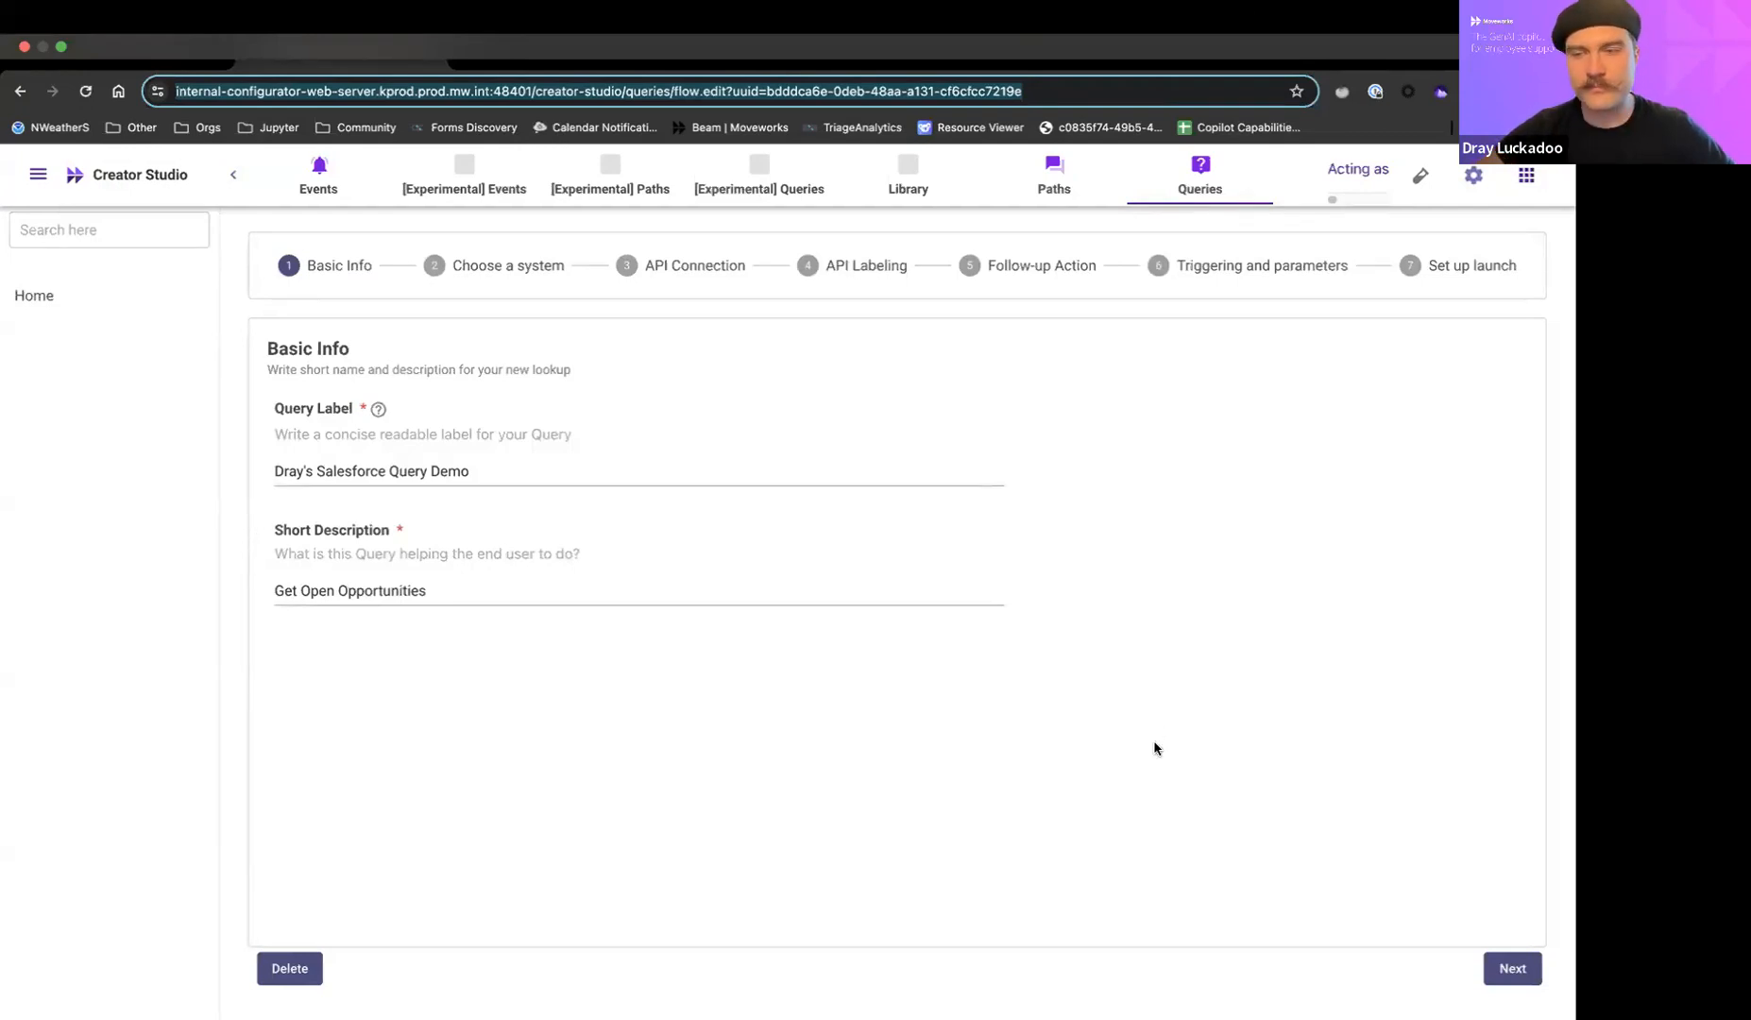
Advance the query setup past the basic info and connector stages to API Connection, and review the endpoint and headers.
{"action": "left_click", "coordinate": [1501, 962]}
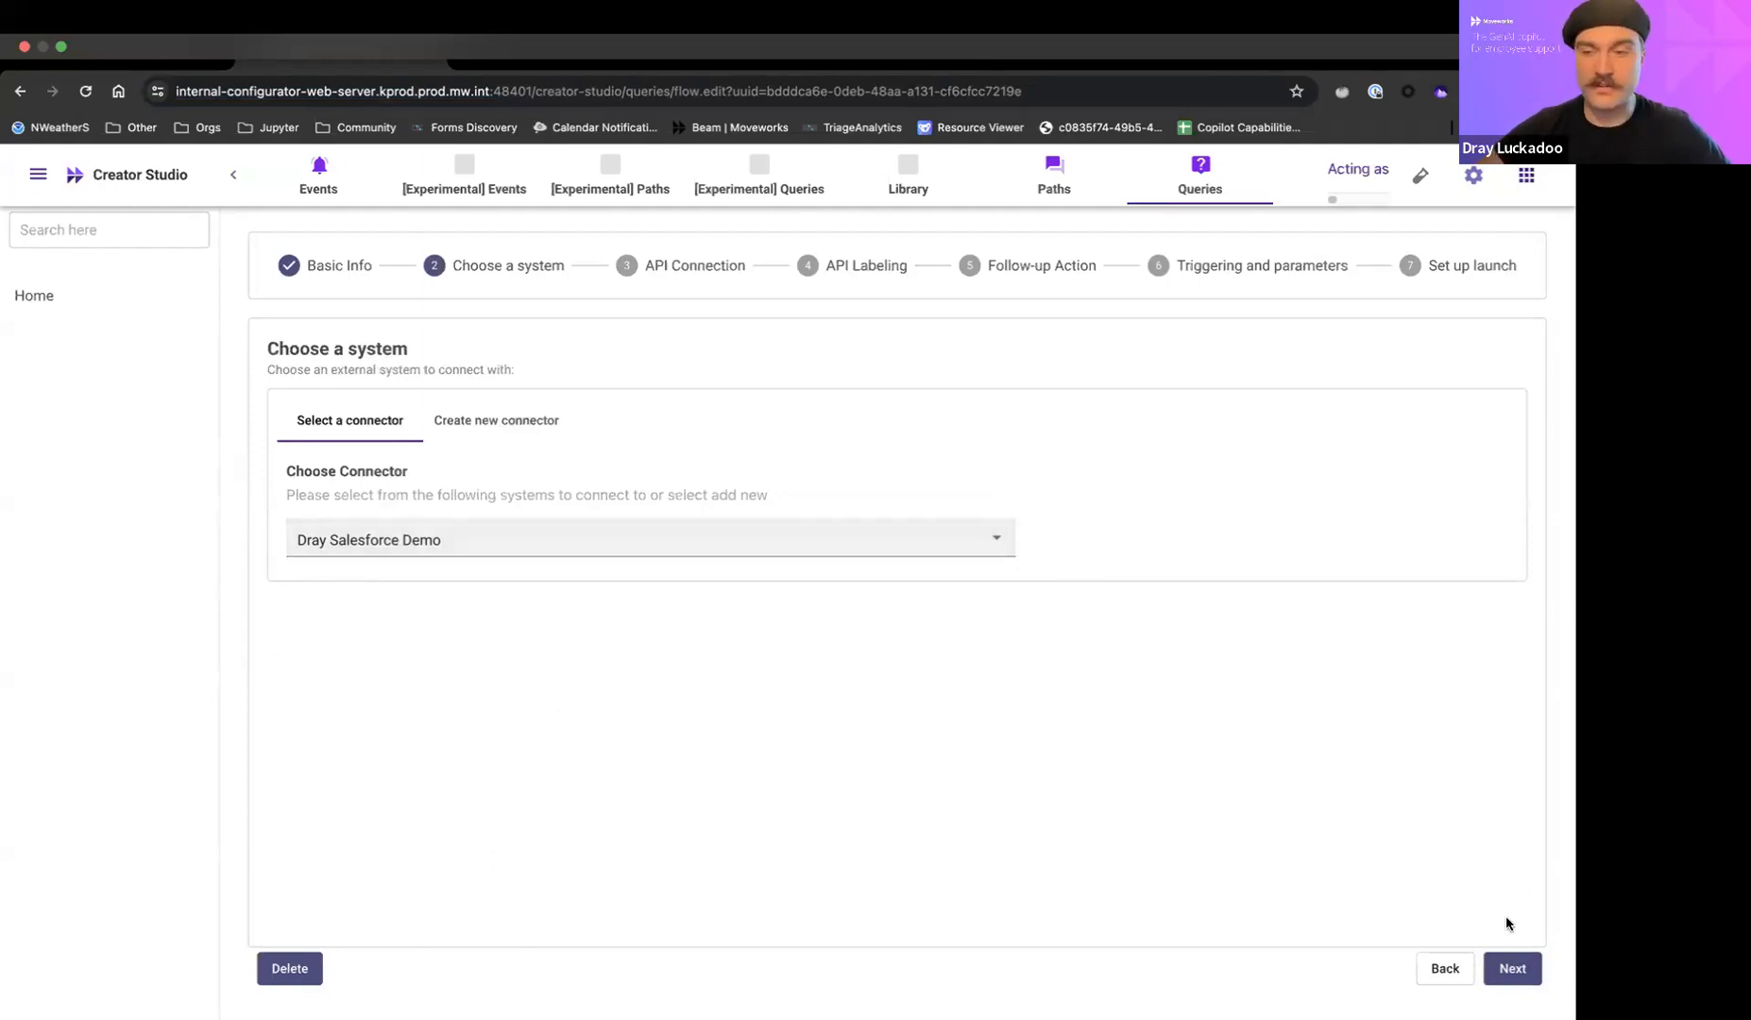
{"action": "left_click", "coordinate": [1512, 970]}
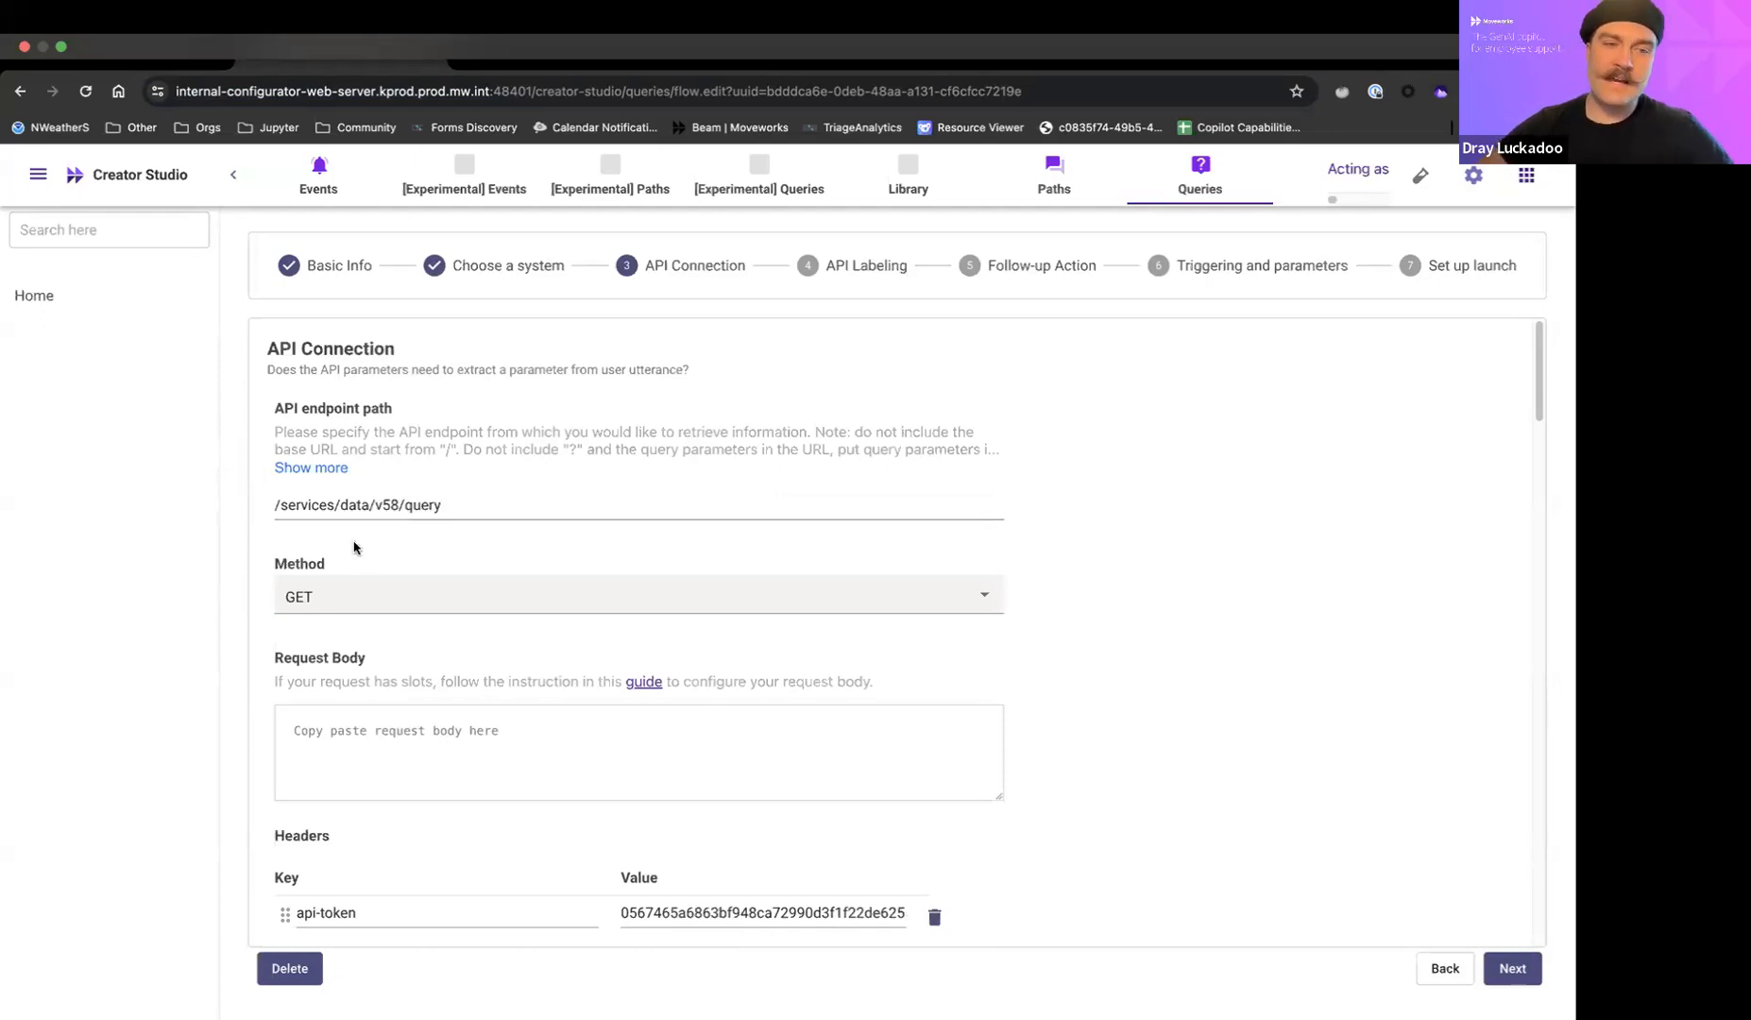
{"action": "scroll", "coordinate": [250, 629], "scroll_direction": "down", "scroll_amount": 6}
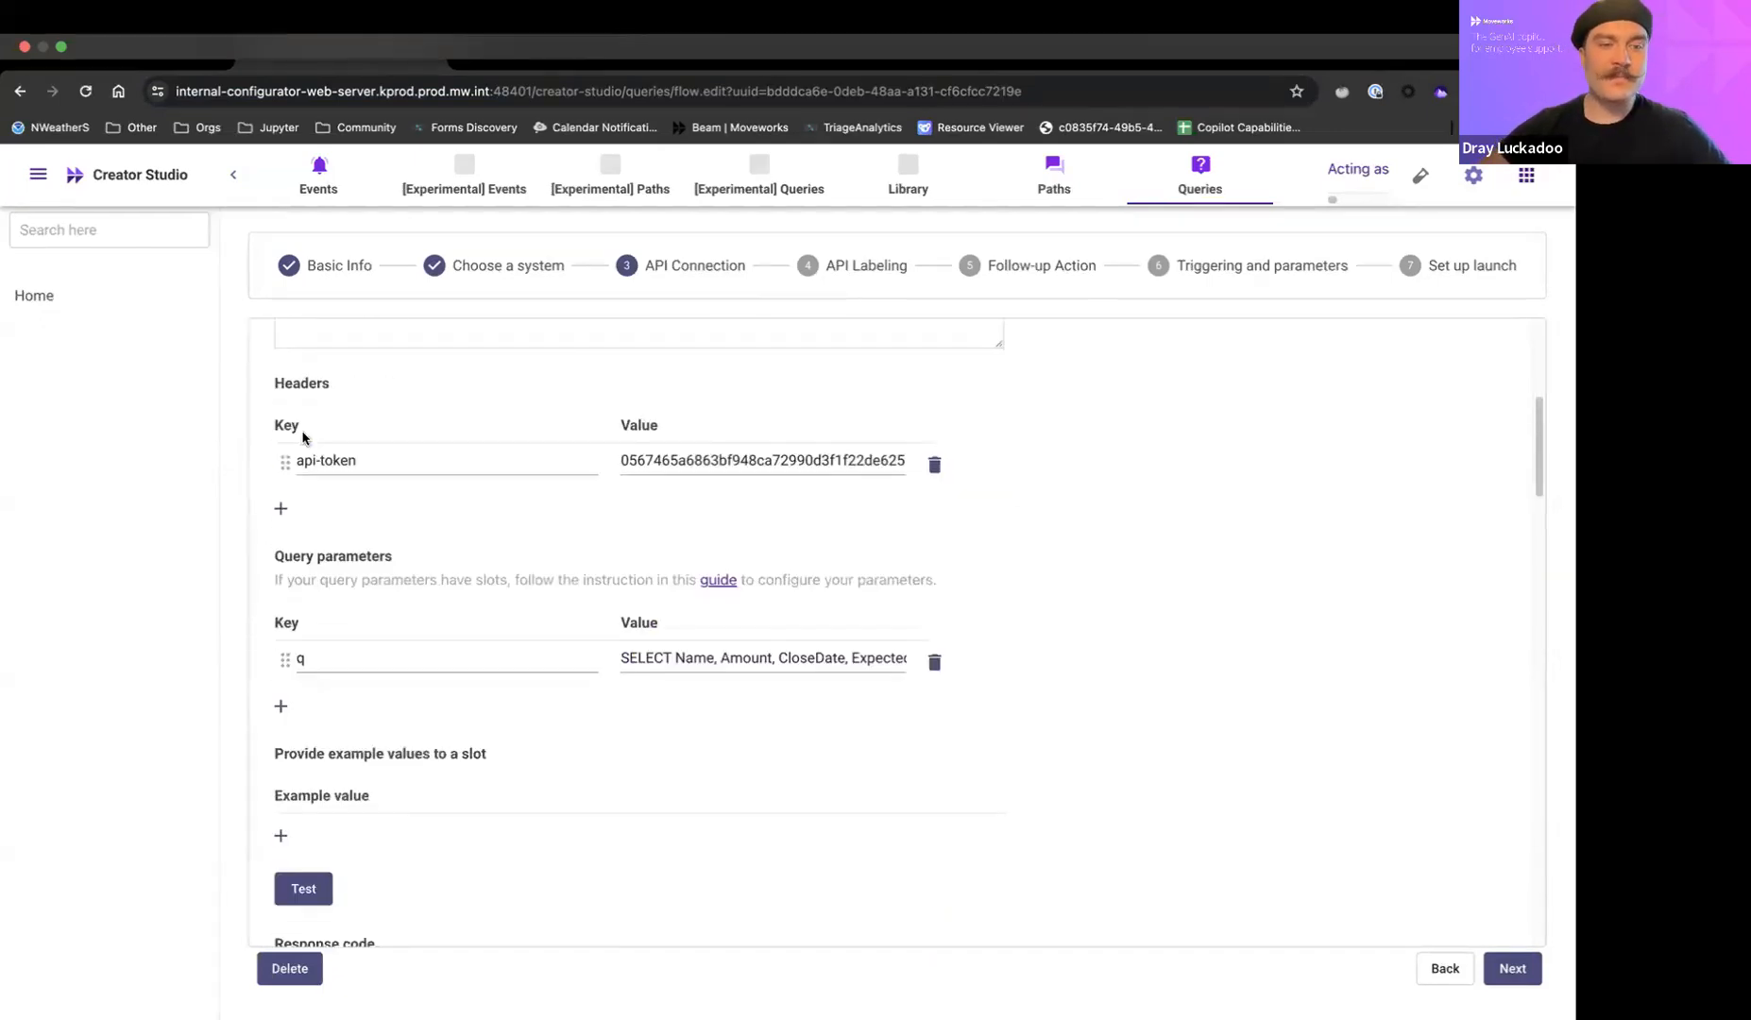
{"action": "scroll", "coordinate": [285, 638], "scroll_direction": "down", "scroll_amount": 1}
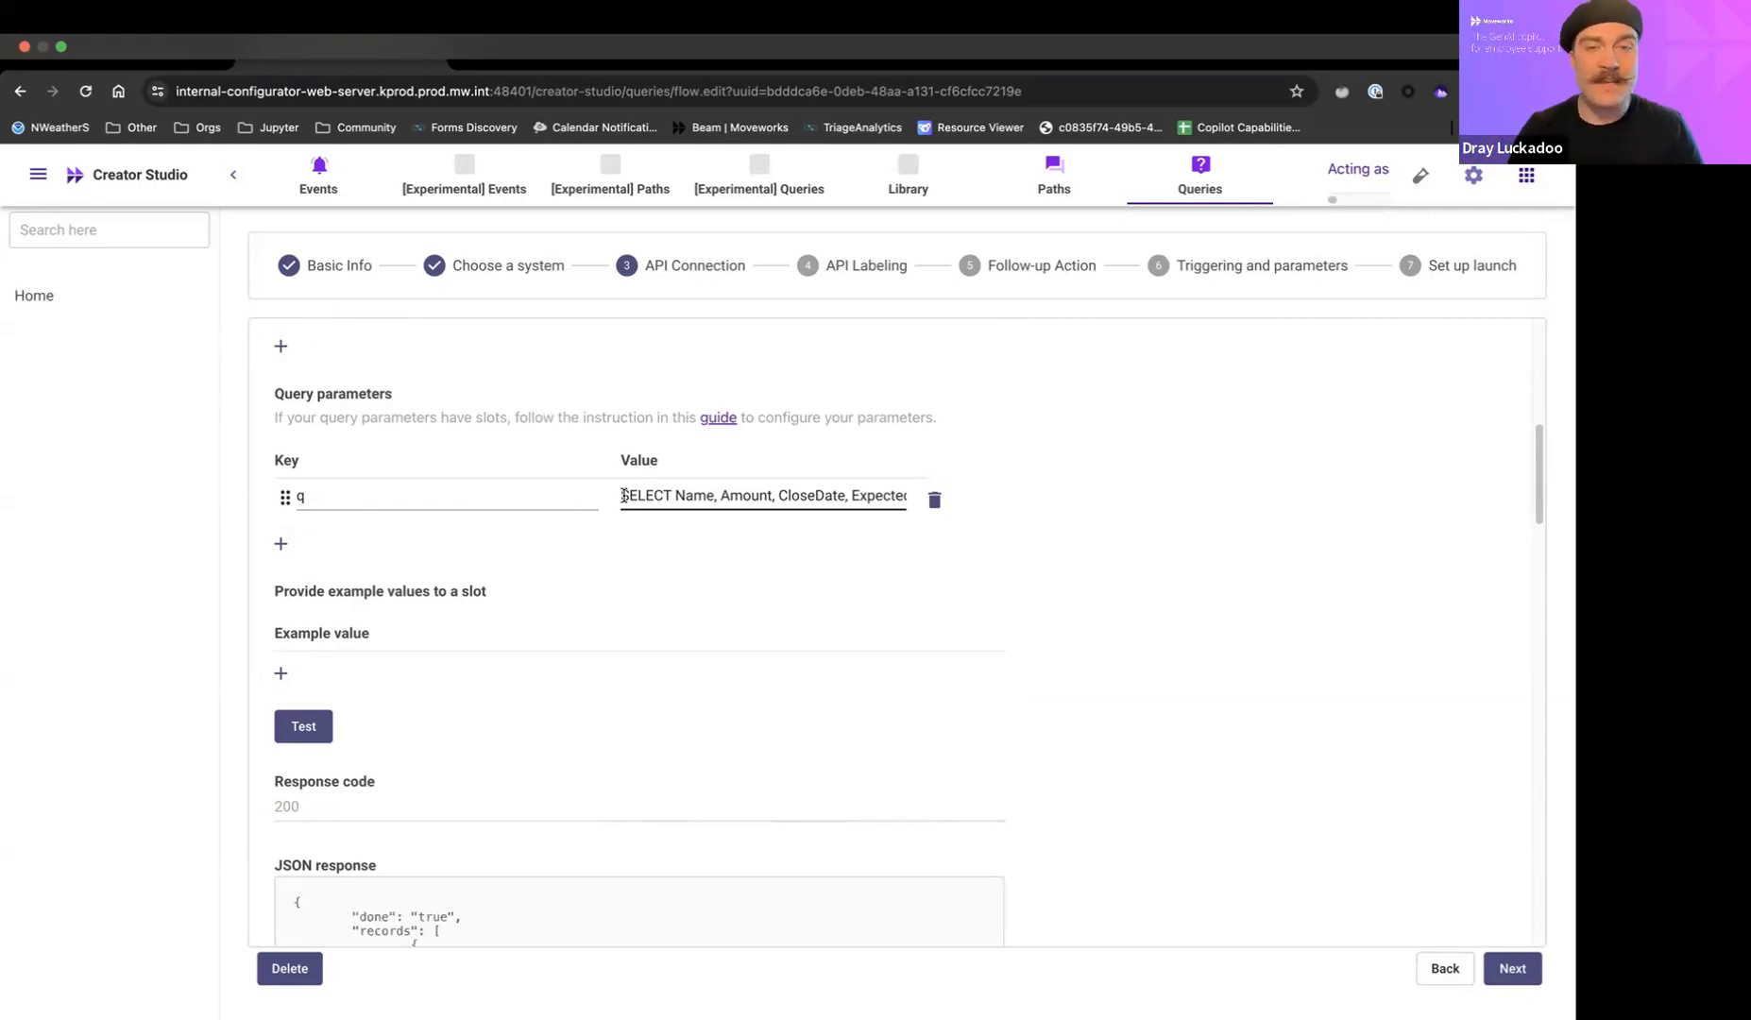
Try appending a {{query}} slot to the q query parameter's value and remove it again.
{"action": "key", "text": "super+Right"}
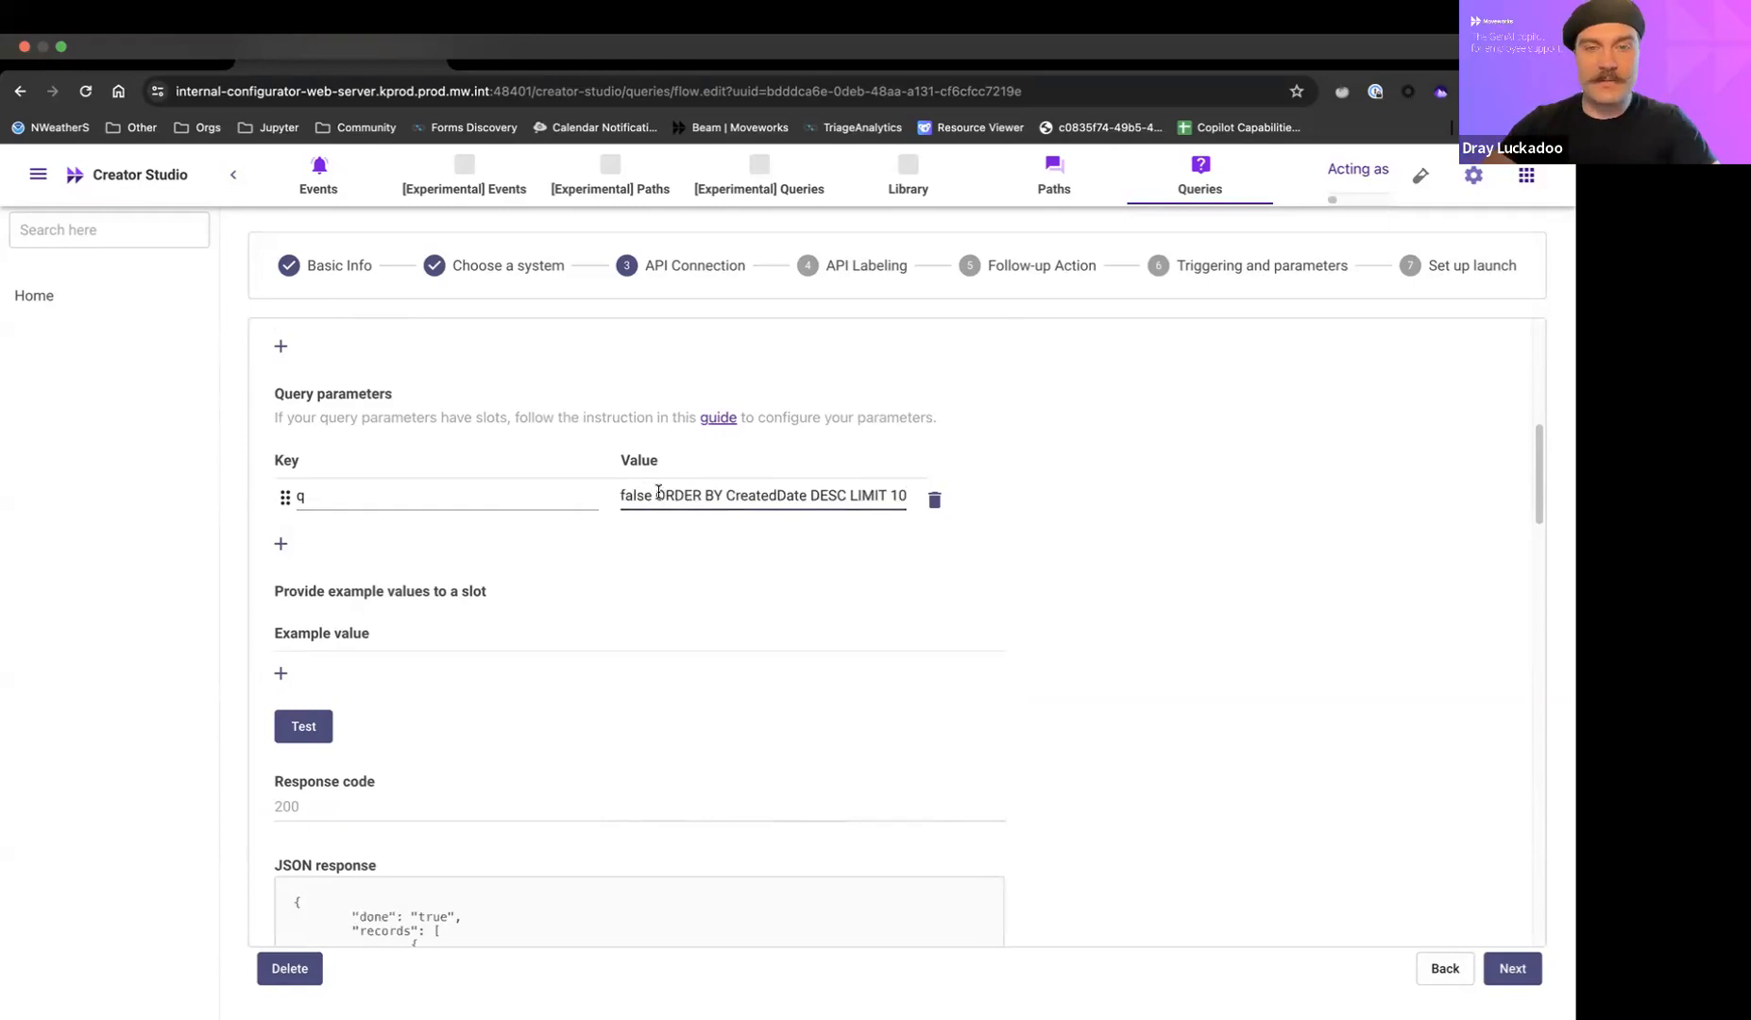
{"action": "type", "text": "{{query}}"}
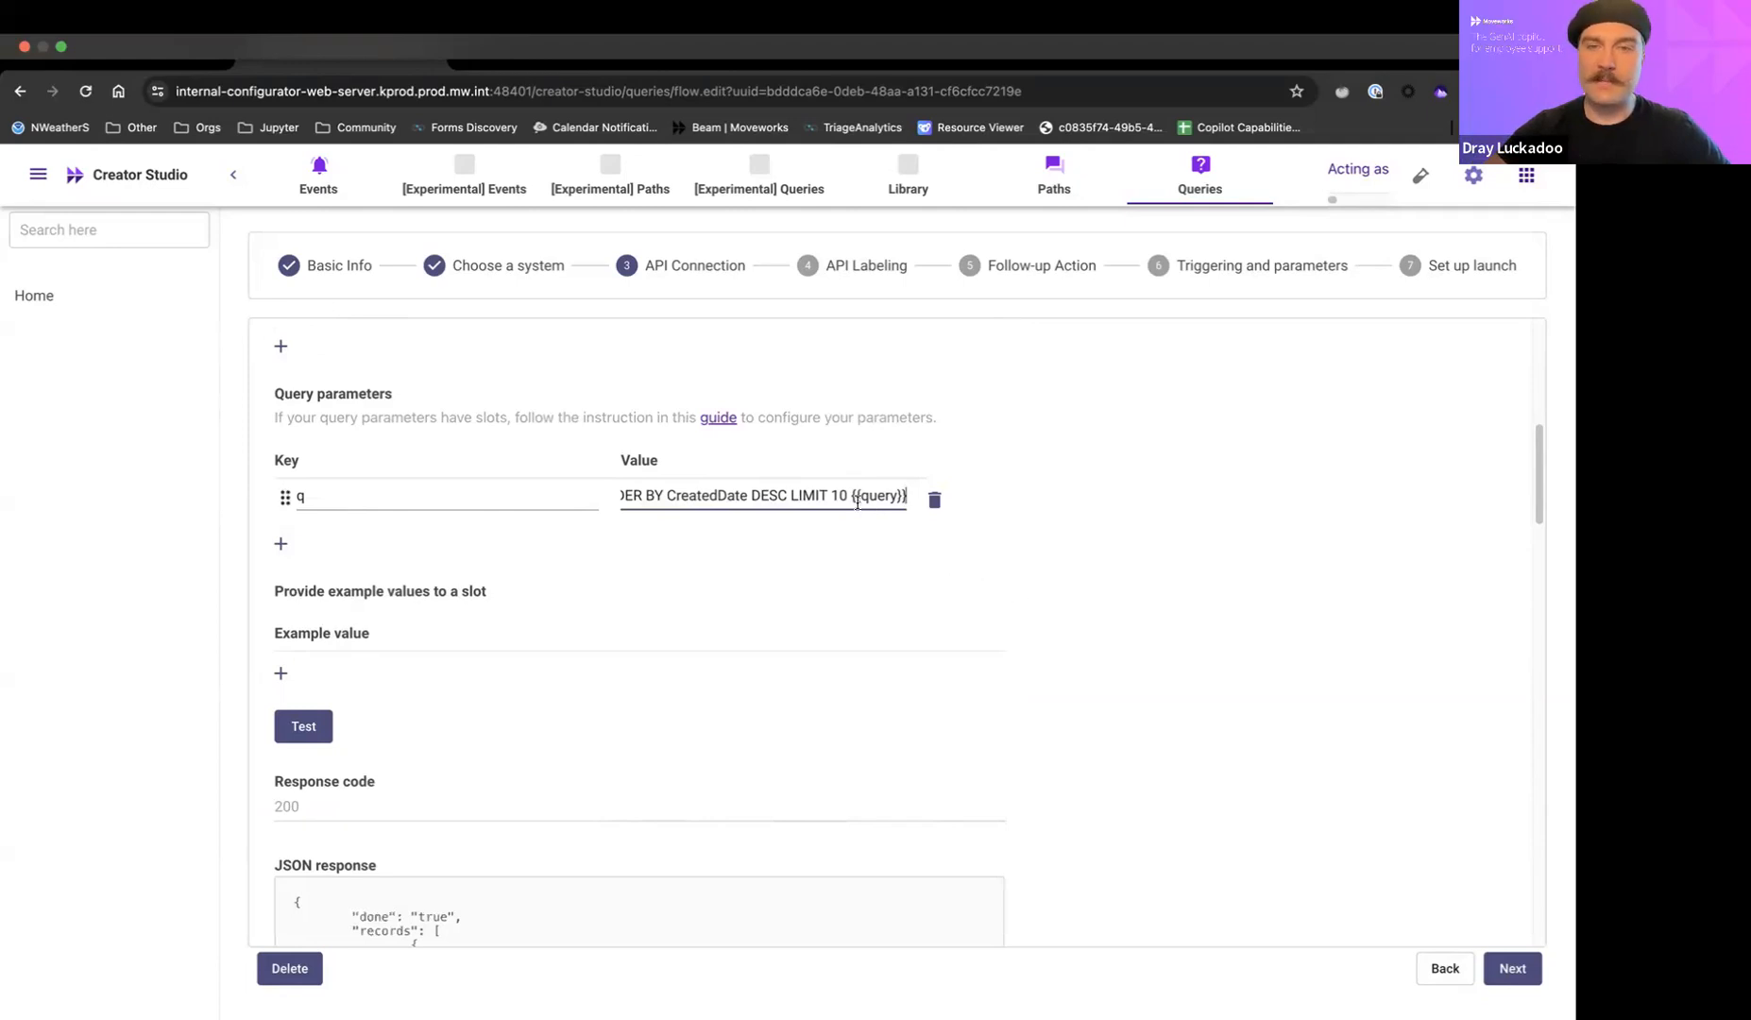
{"action": "left_click_drag", "start_coordinate": [850, 497], "coordinate": [903, 496]}
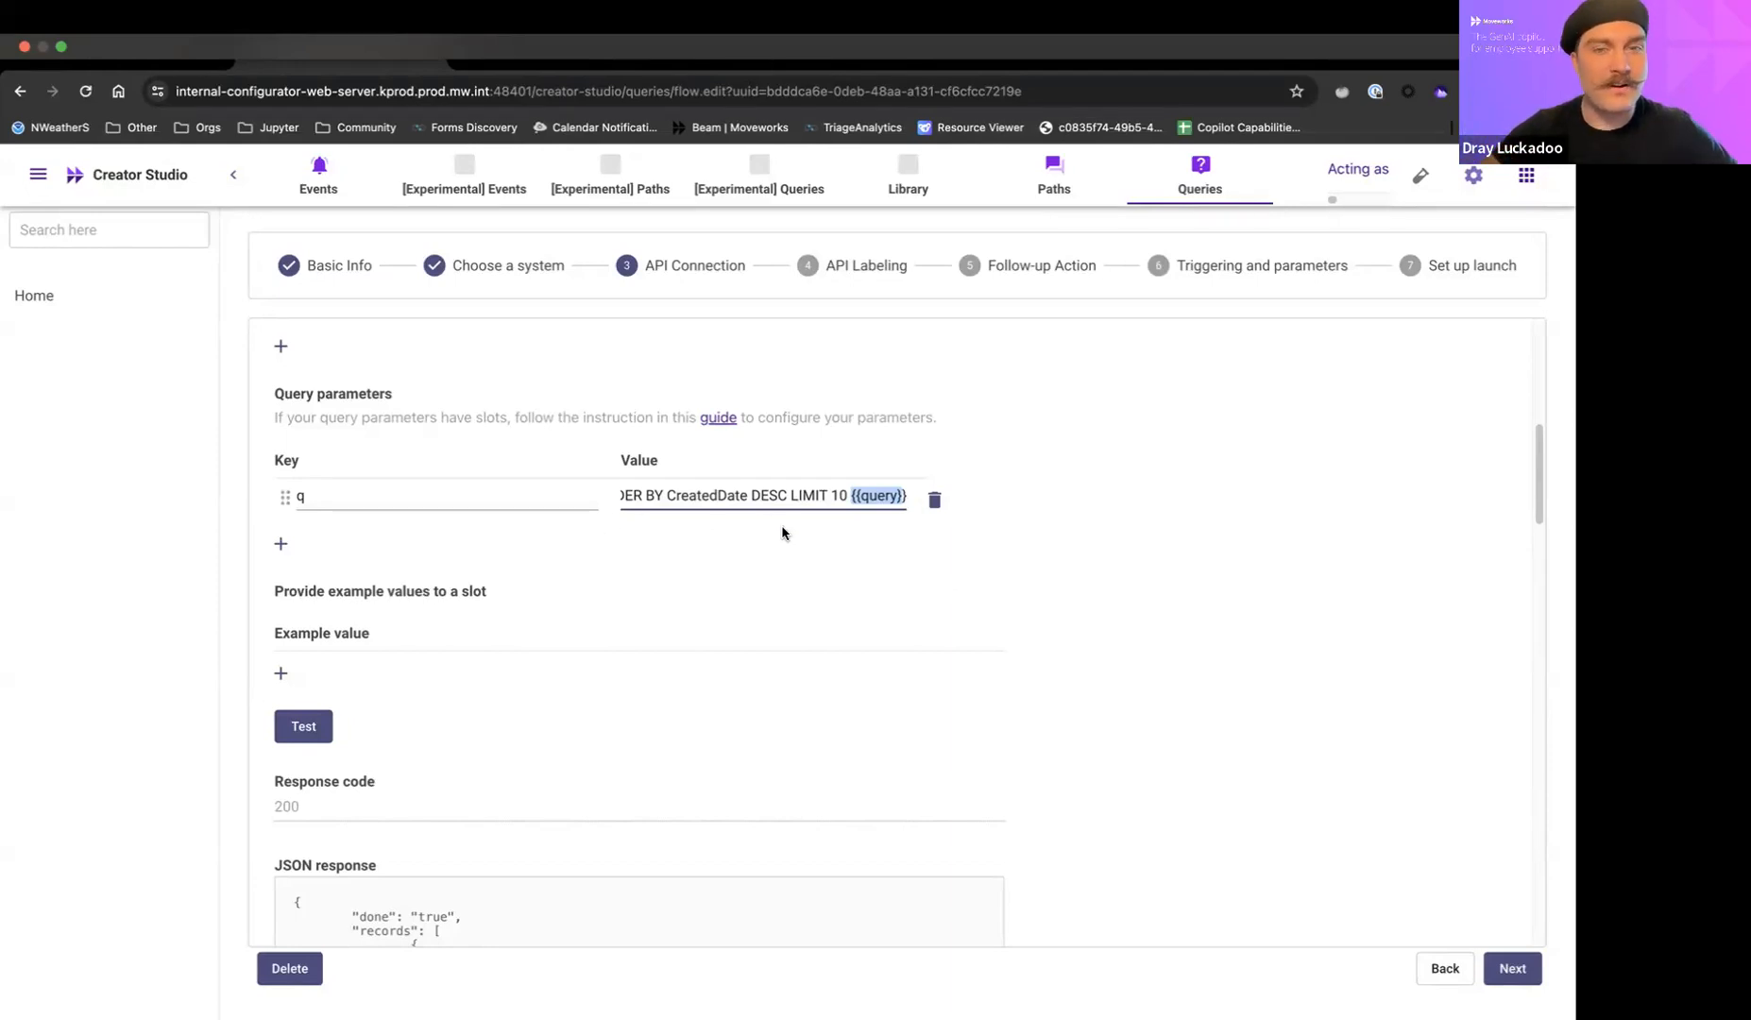
{"action": "left_click", "coordinate": [903, 500]}
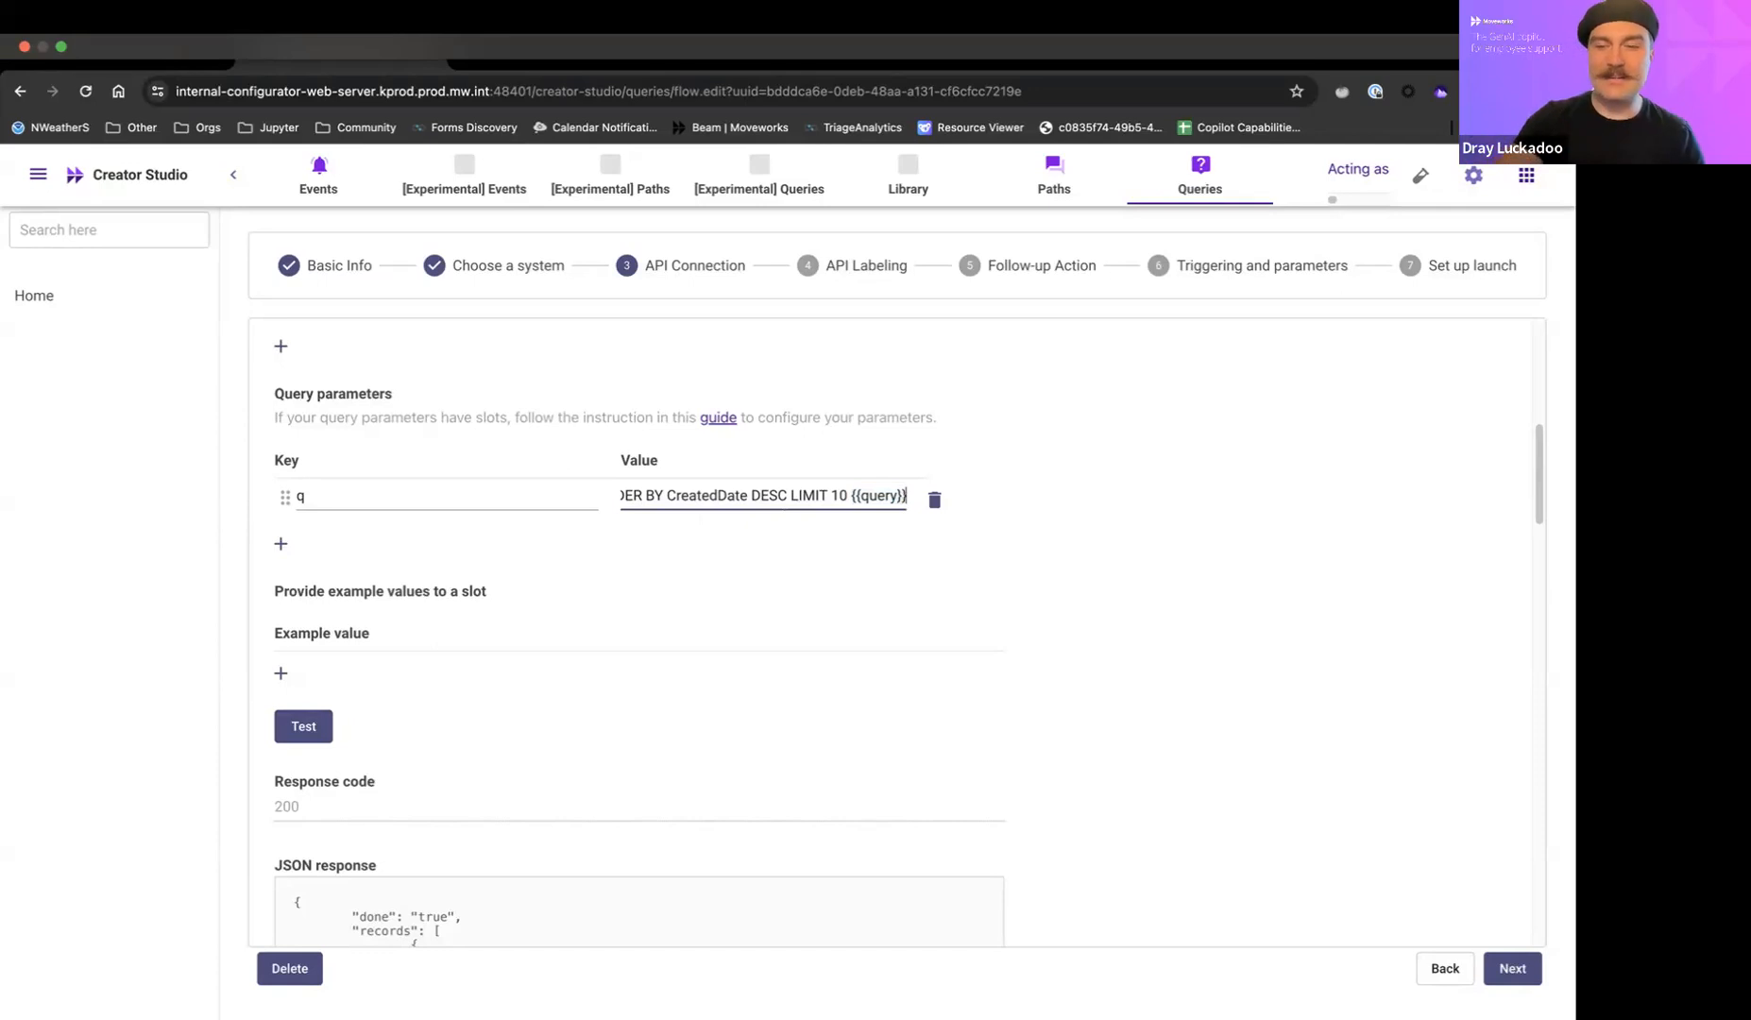
{"action": "key", "text": "BackSpace"}
{"action": "key", "text": "BackSpace"}
{"action": "key", "text": "BackSpace"}
{"action": "key", "text": "BackSpace"}
{"action": "key", "text": "BackSpace"}
{"action": "key", "text": "BackSpace"}
{"action": "key", "text": "BackSpace"}
{"action": "key", "text": "BackSpace"}
{"action": "key", "text": "BackSpace"}
{"action": "key", "text": "BackSpace"}
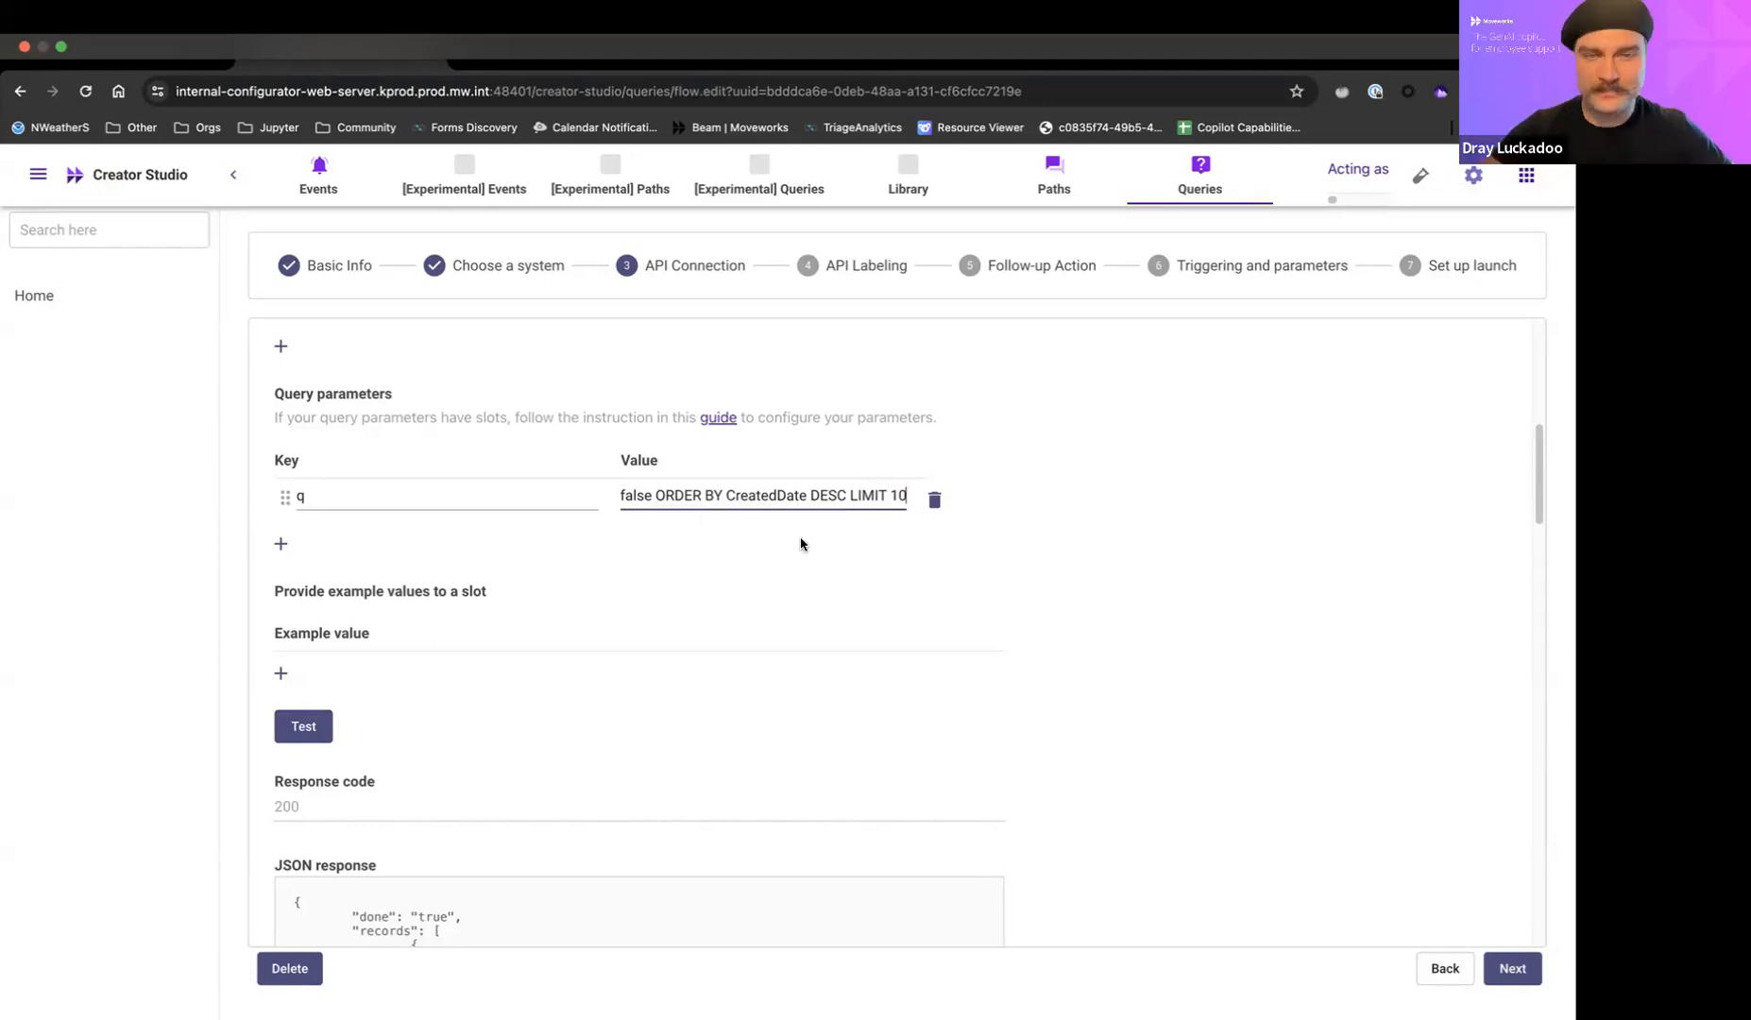
Examine the q parameter's SELECT statement, from its requested fields through the filter, sort order and limit.
{"action": "key", "text": "Home"}
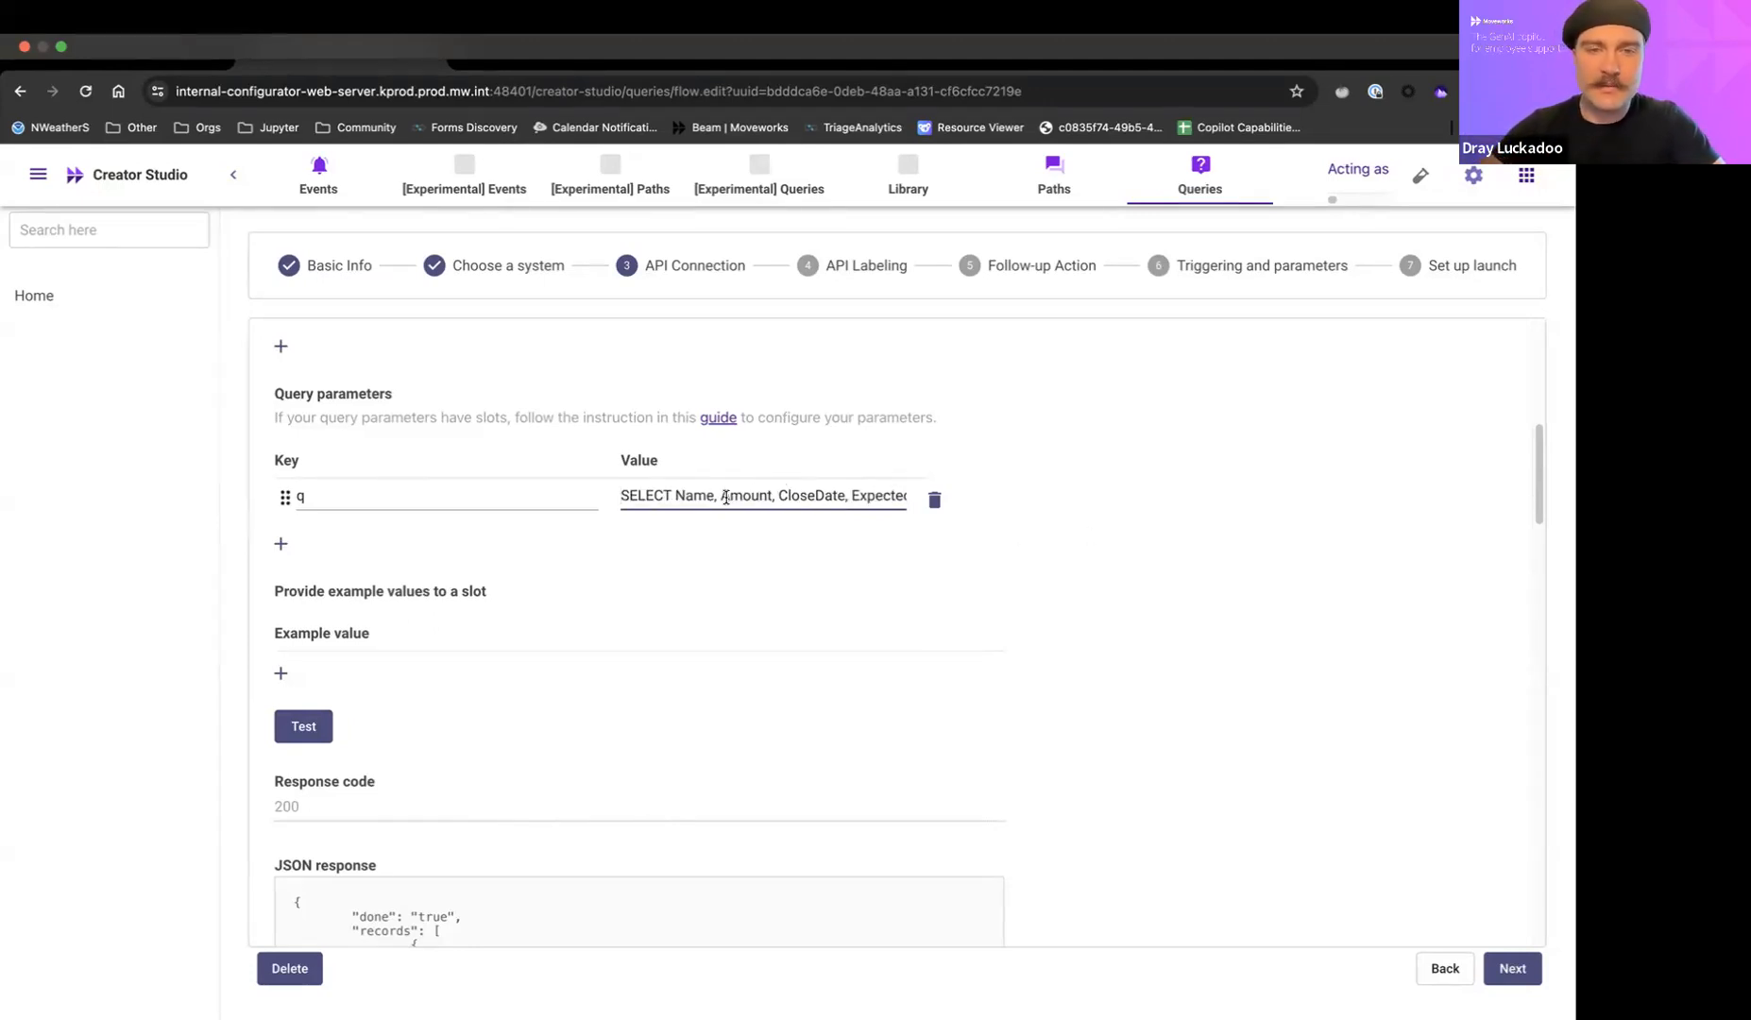
{"action": "scroll", "coordinate": [726, 498], "scroll_direction": "right", "scroll_amount": 1}
{"action": "scroll", "coordinate": [727, 498], "scroll_direction": "left", "scroll_amount": 1}
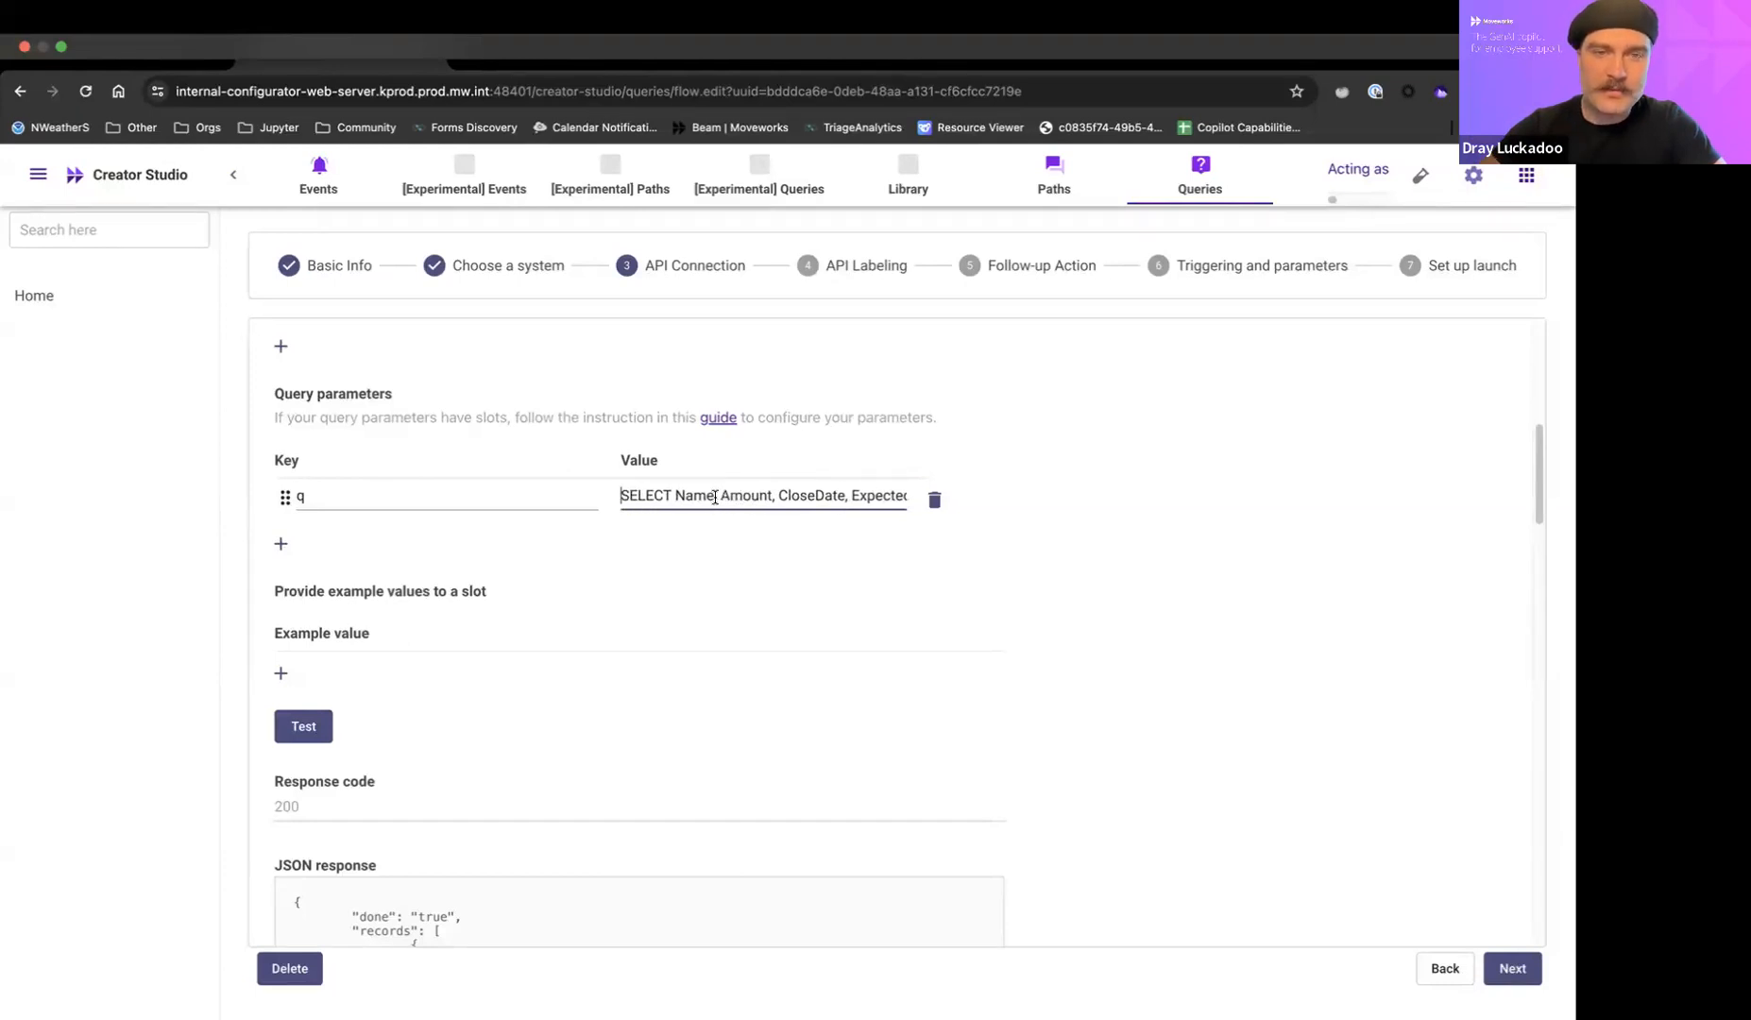
{"action": "scroll", "coordinate": [743, 501], "scroll_direction": "right", "scroll_amount": 10}
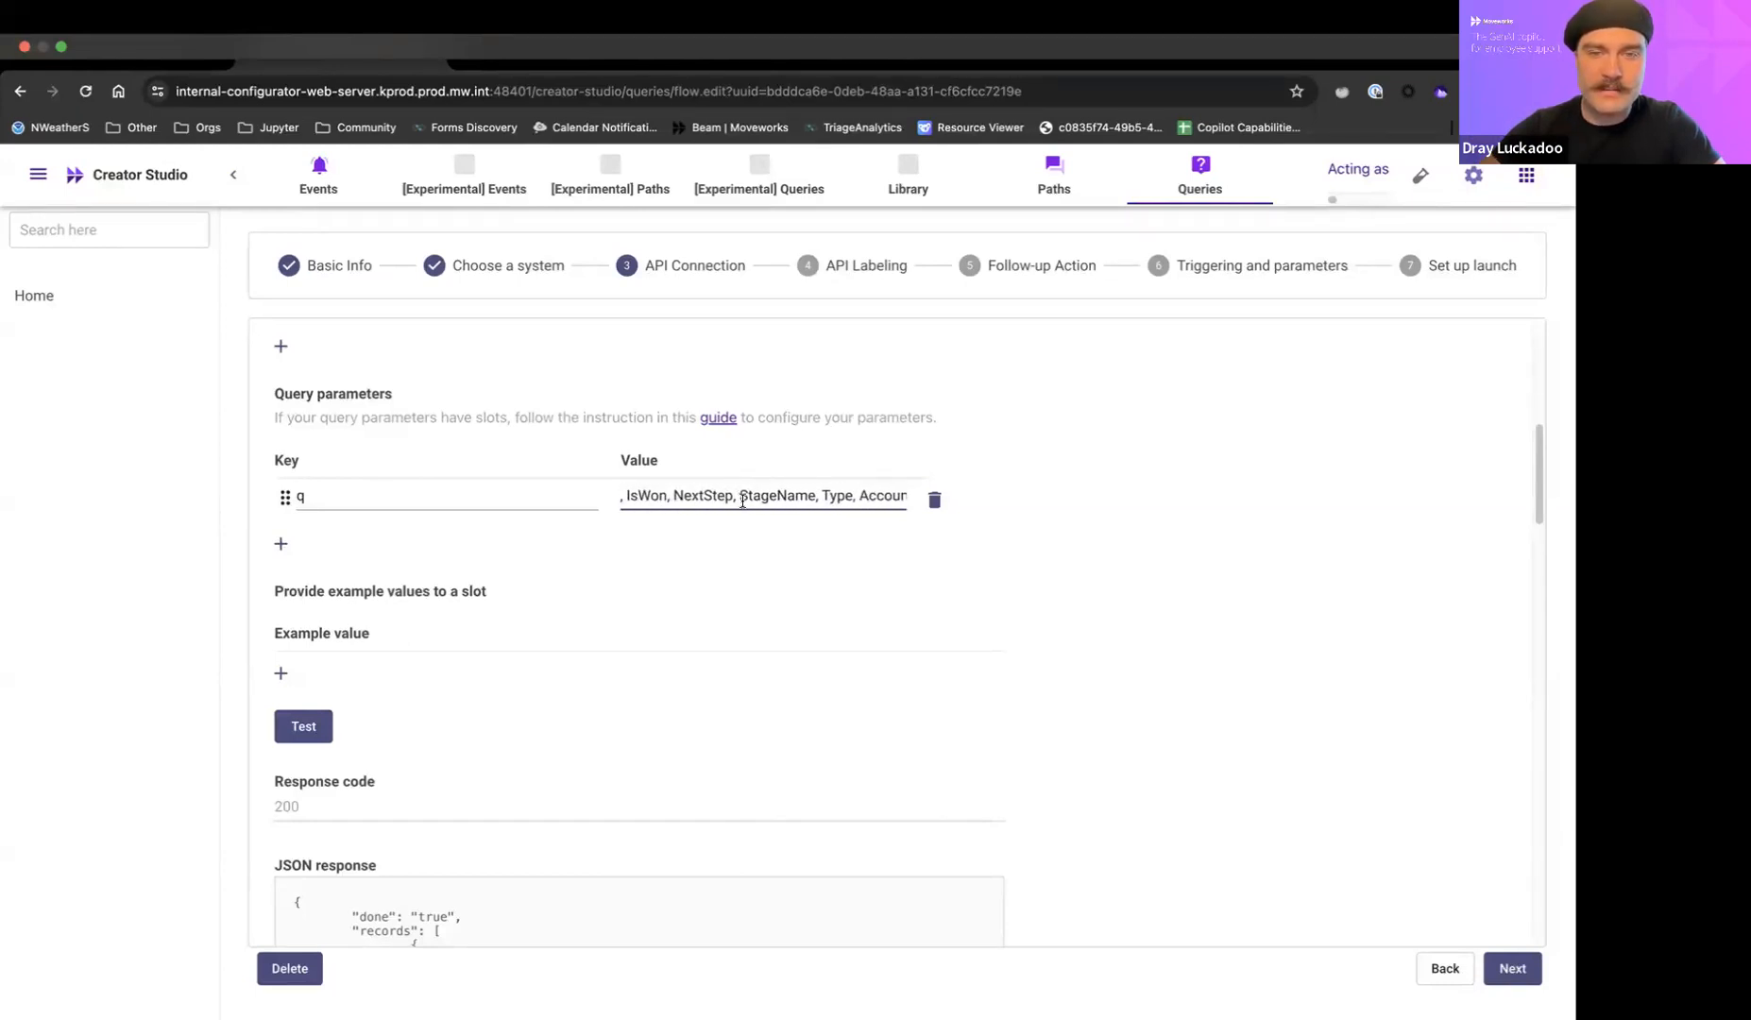
{"action": "scroll", "coordinate": [743, 501], "scroll_direction": "right", "scroll_amount": 10}
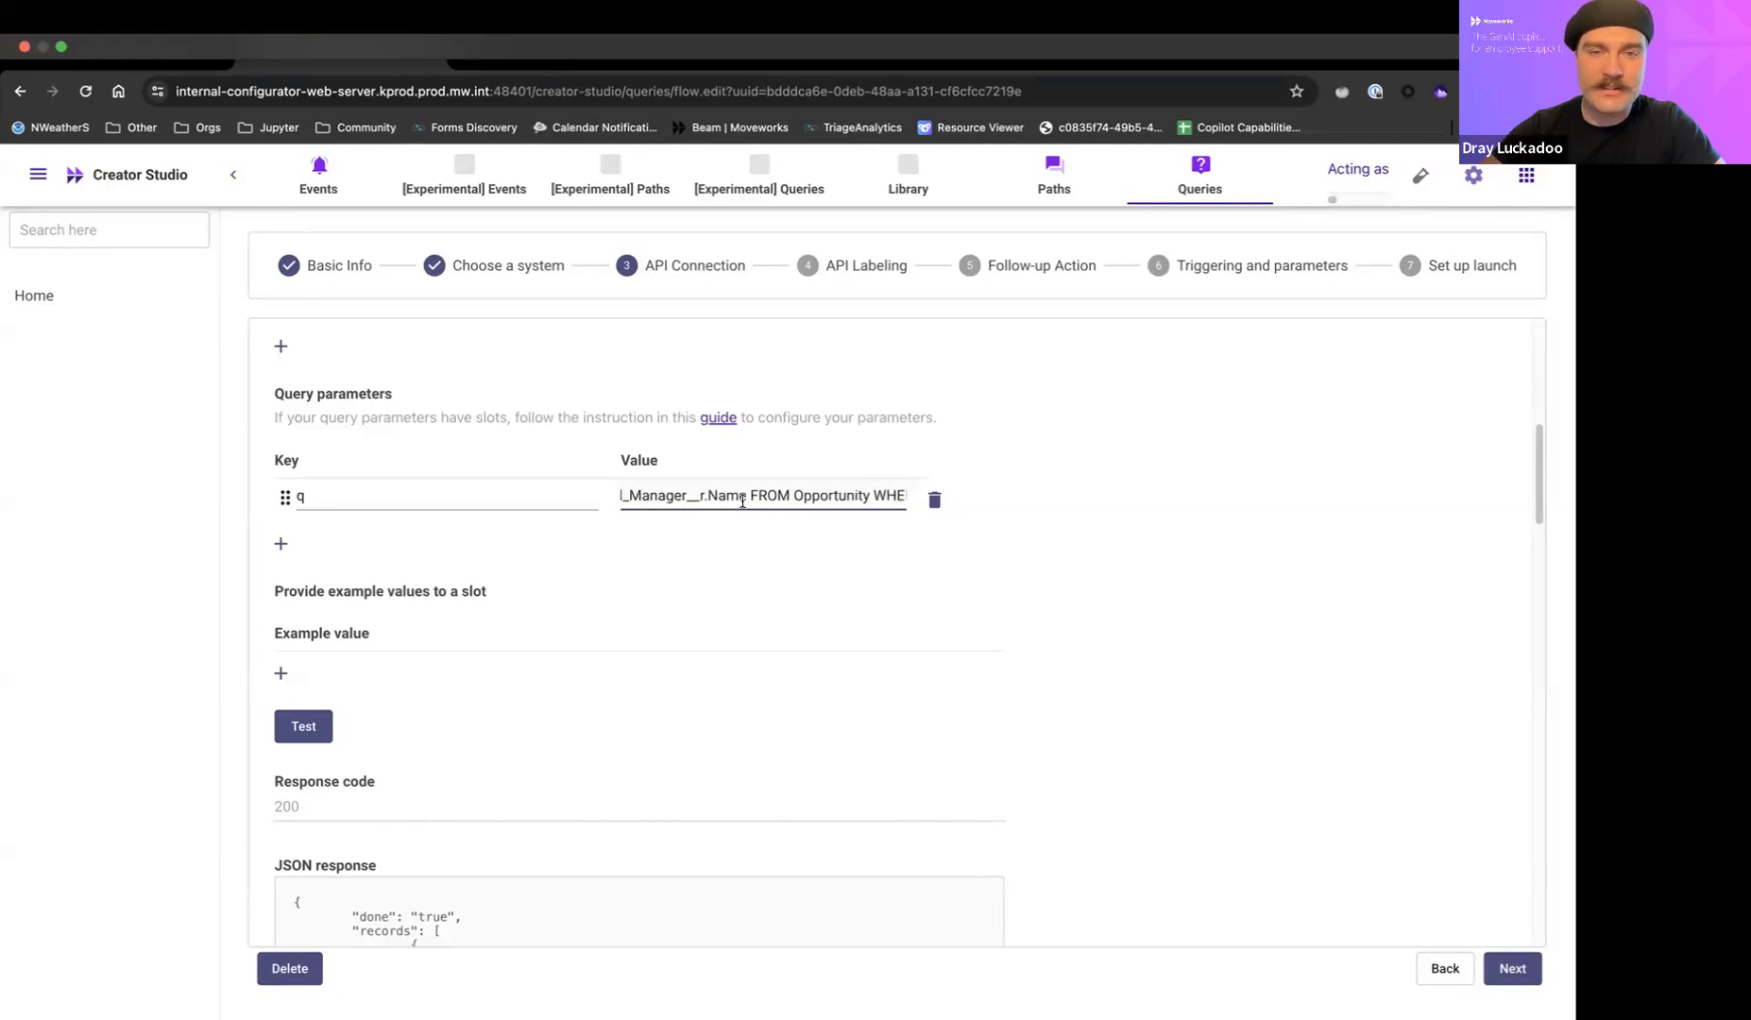
{"action": "scroll", "coordinate": [743, 501], "scroll_direction": "right", "scroll_amount": 3}
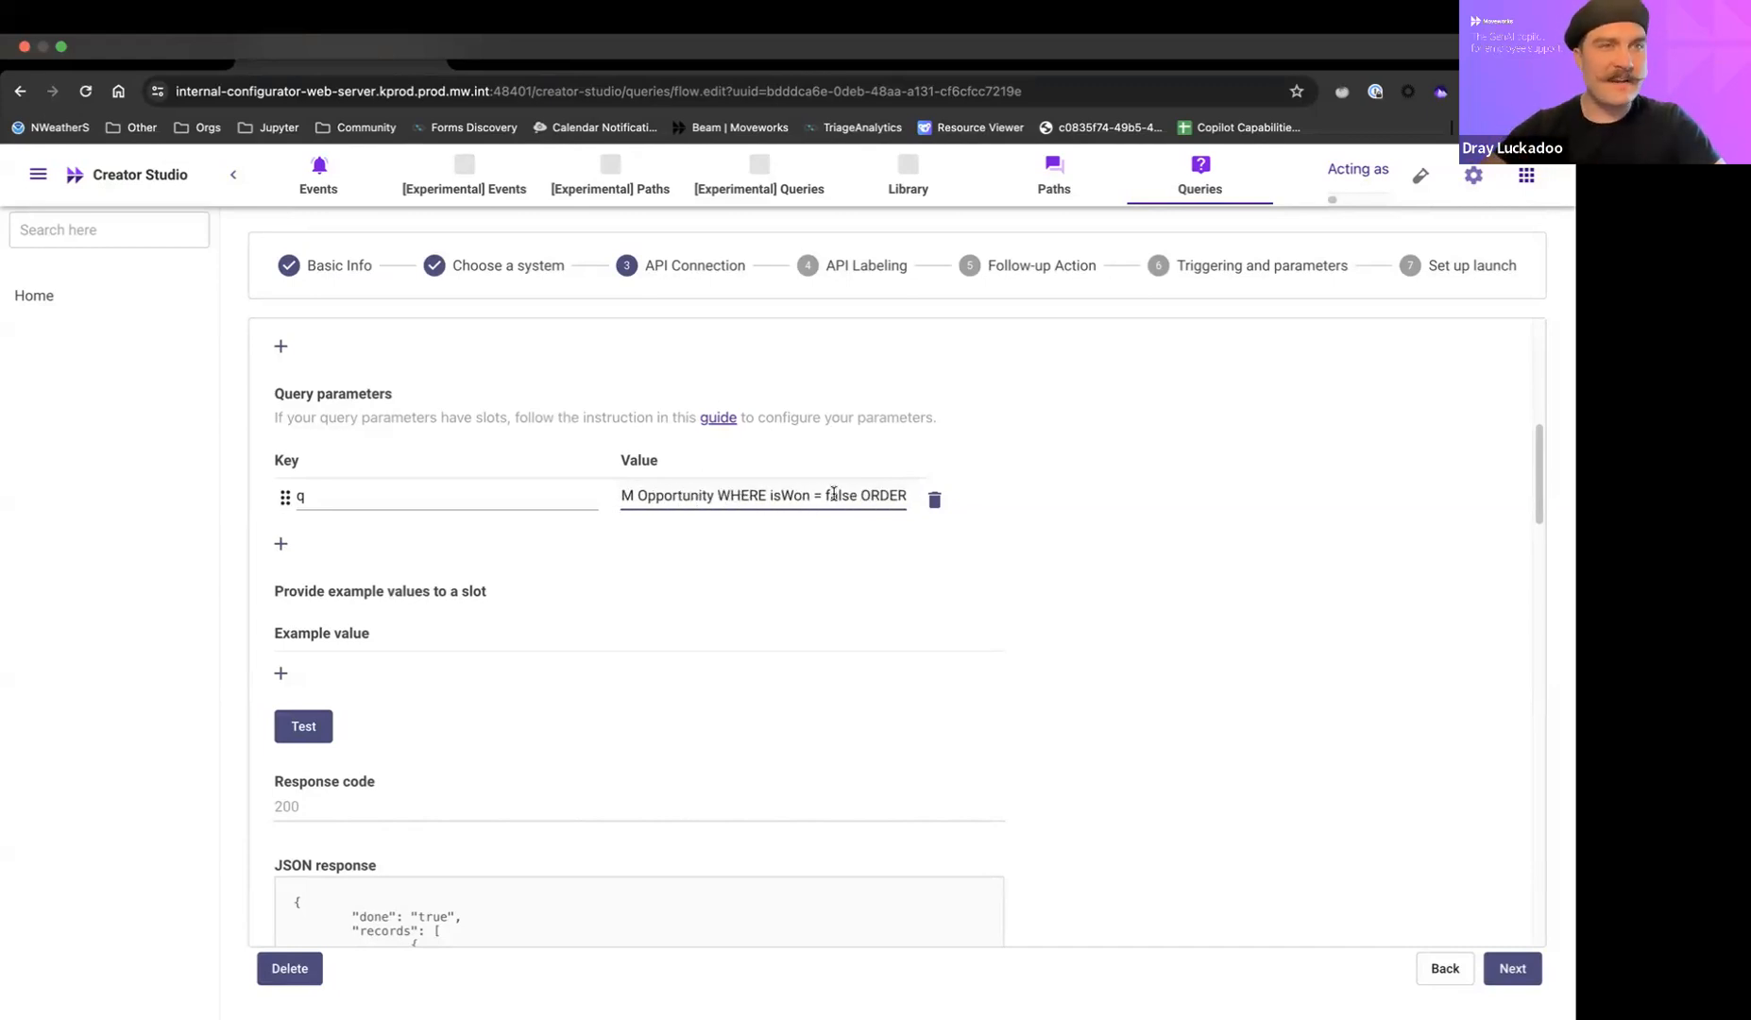
{"action": "scroll", "coordinate": [833, 493], "scroll_direction": "right", "scroll_amount": 6}
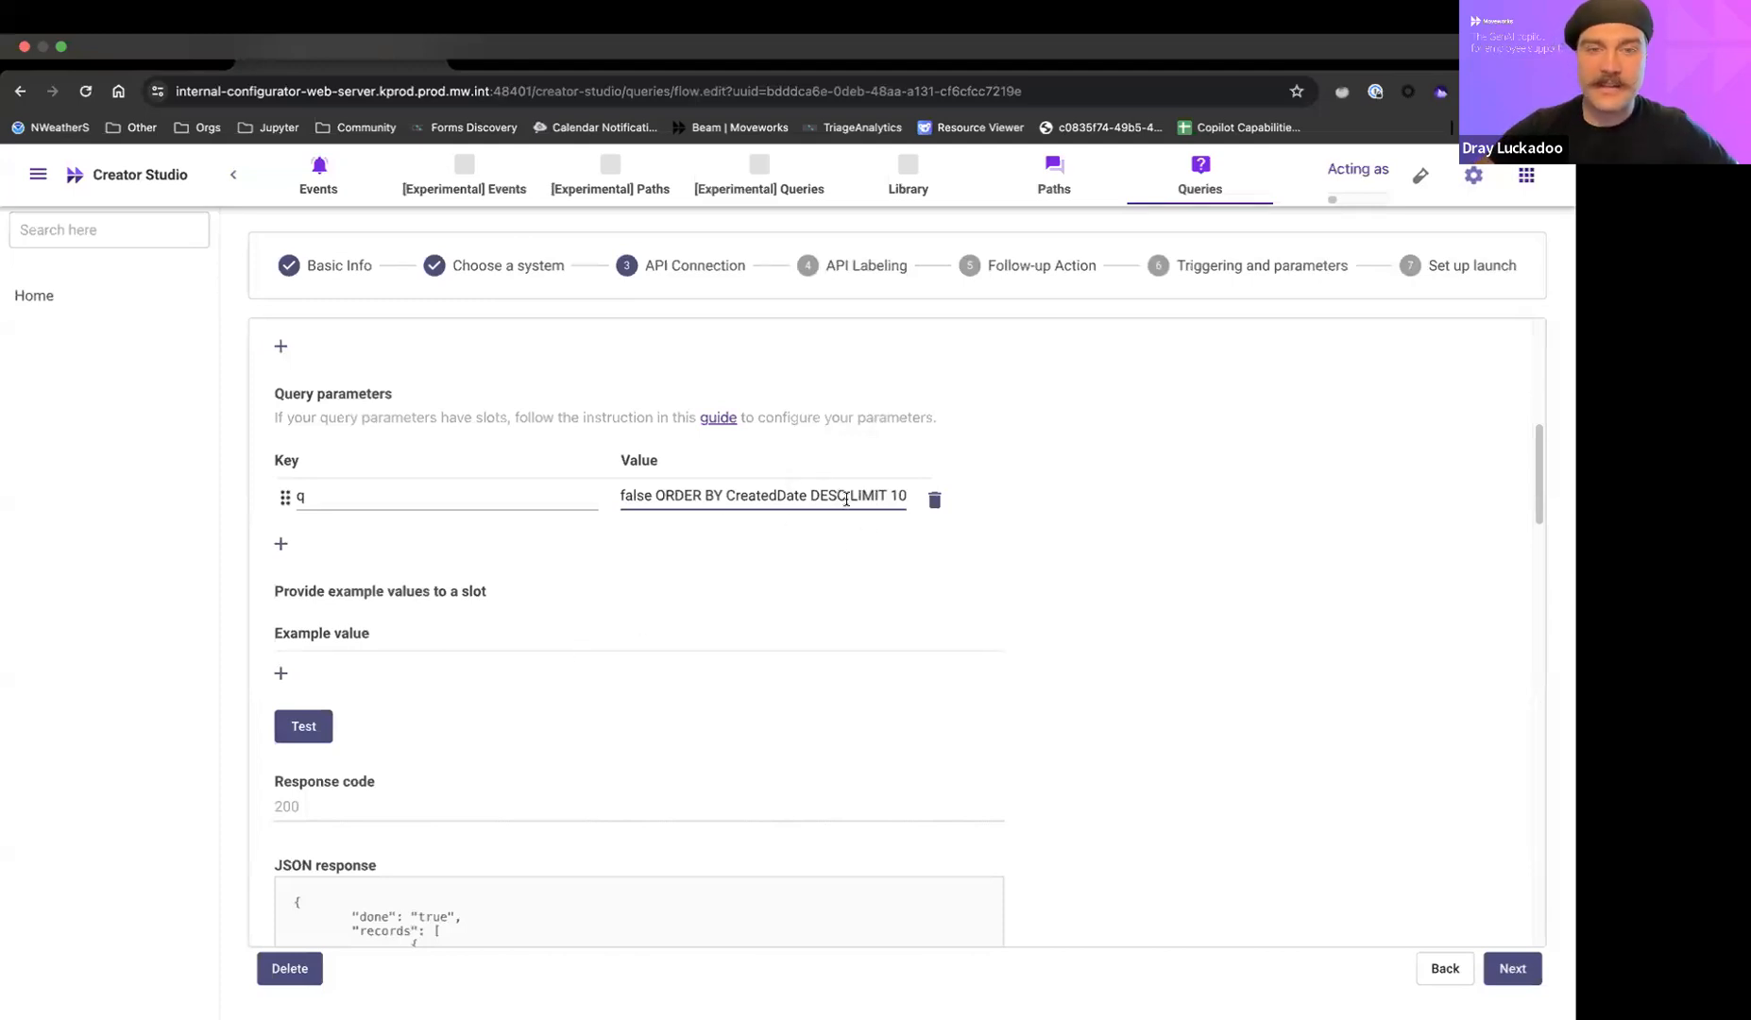
{"action": "left_click_drag", "start_coordinate": [847, 497], "coordinate": [724, 495]}
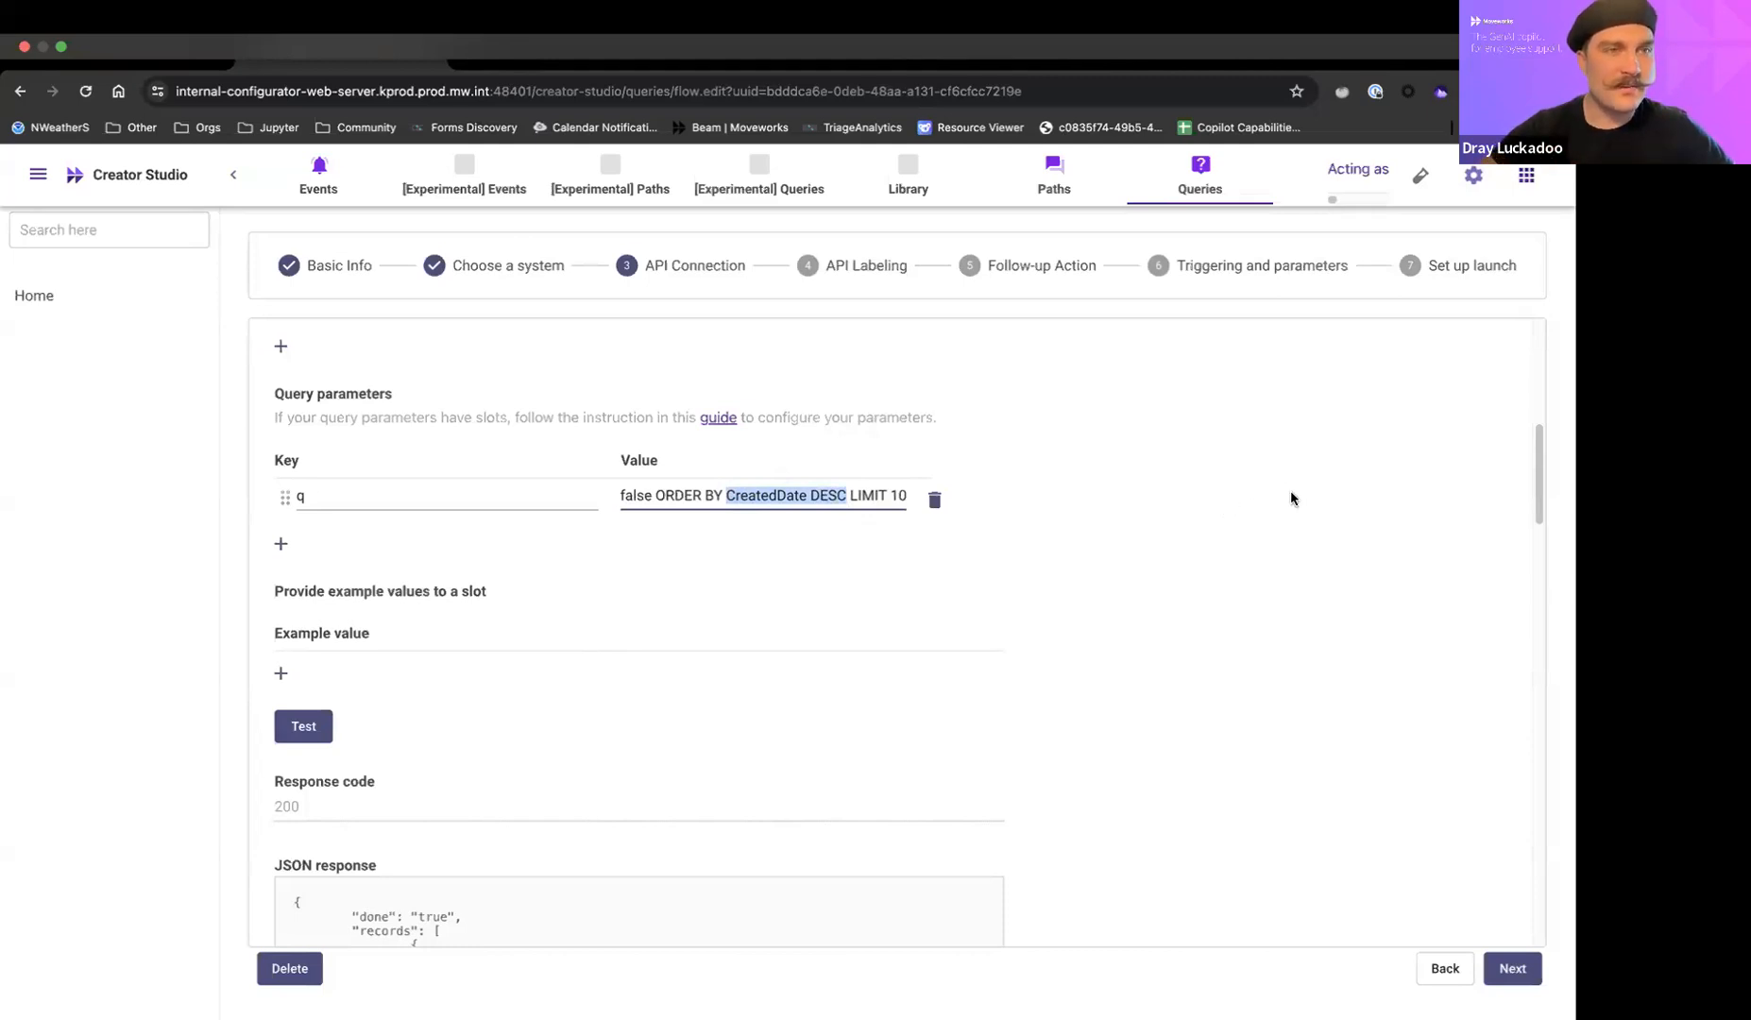
Test the API request and review its response code and the opportunity records in the JSON response.
{"action": "scroll", "coordinate": [1291, 492], "scroll_direction": "down", "scroll_amount": 2}
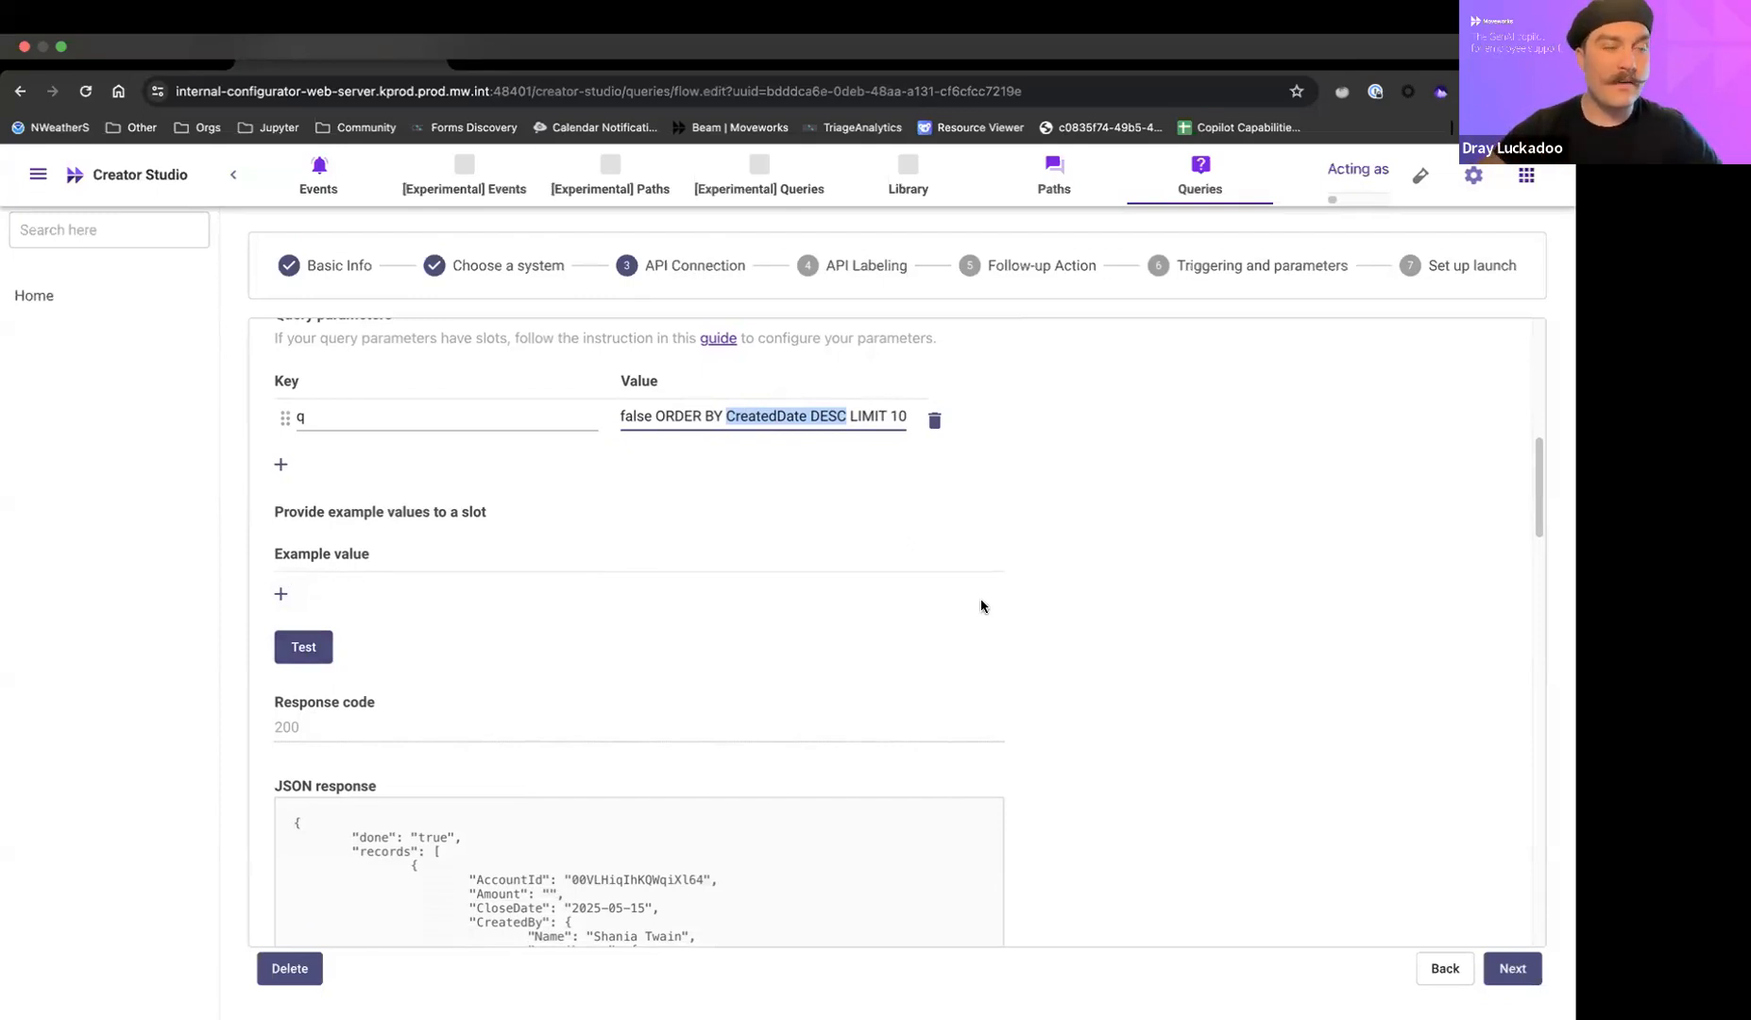
{"action": "left_click", "coordinate": [321, 656]}
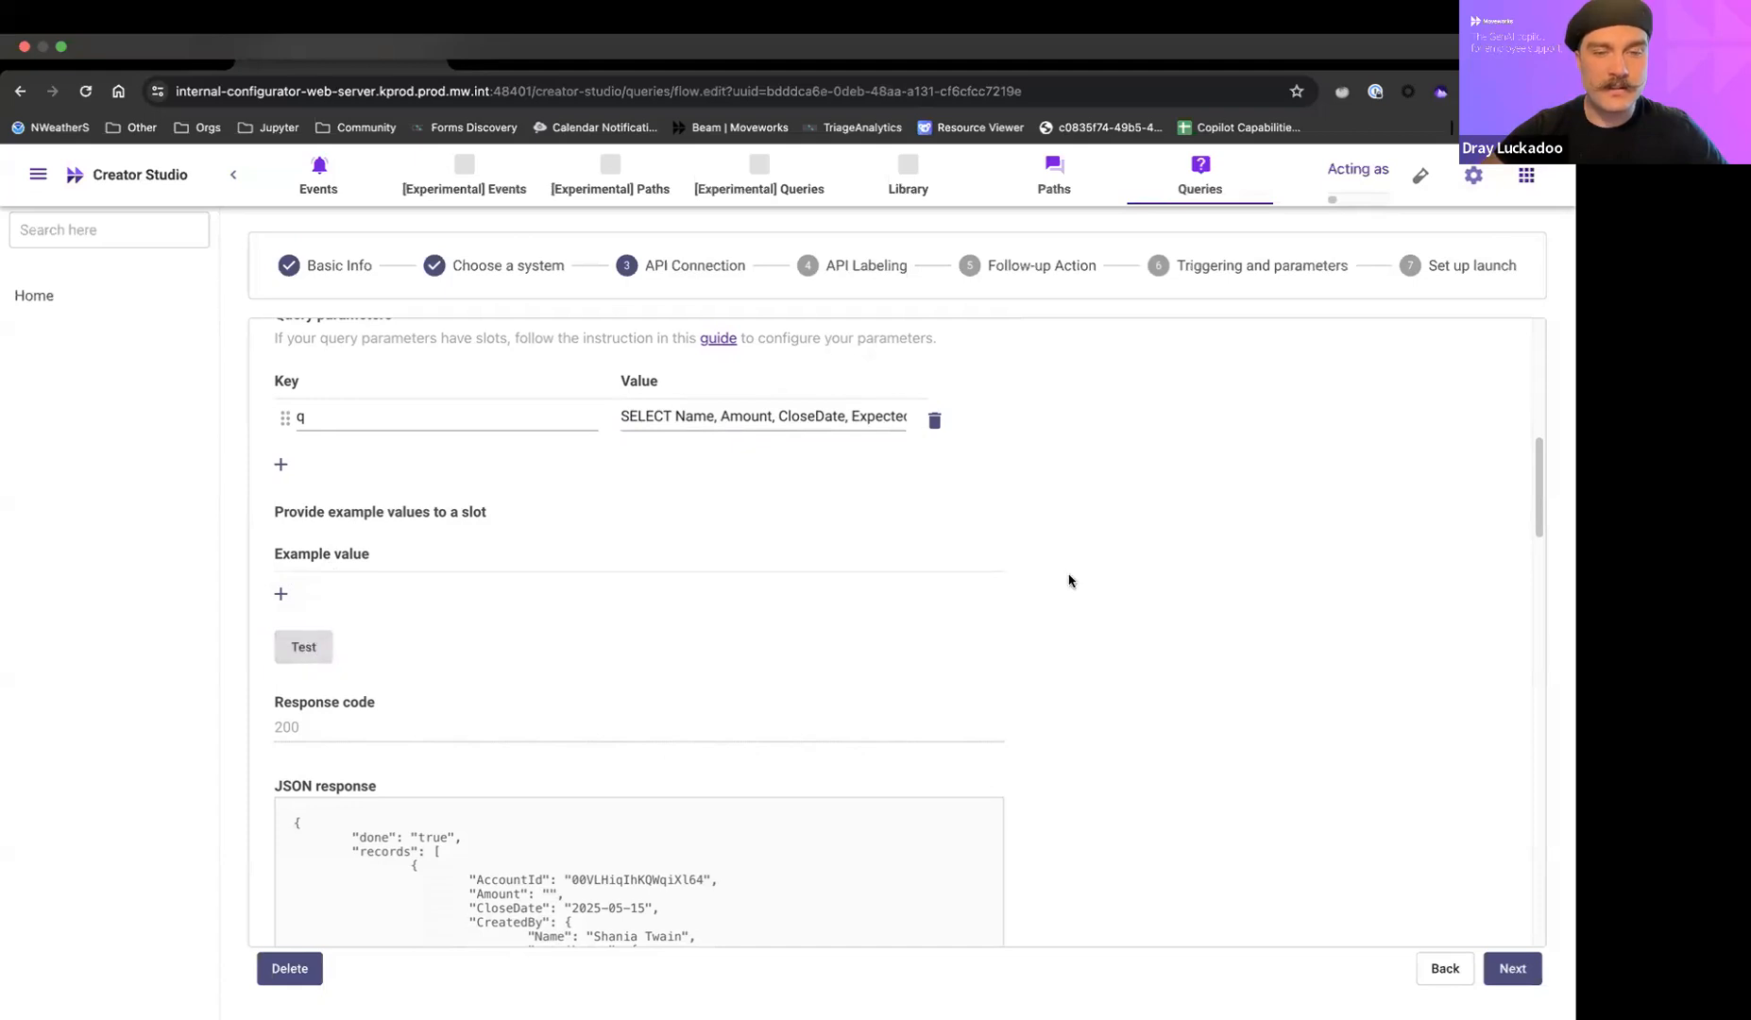
{"action": "scroll", "coordinate": [1176, 738], "scroll_direction": "down", "scroll_amount": 5}
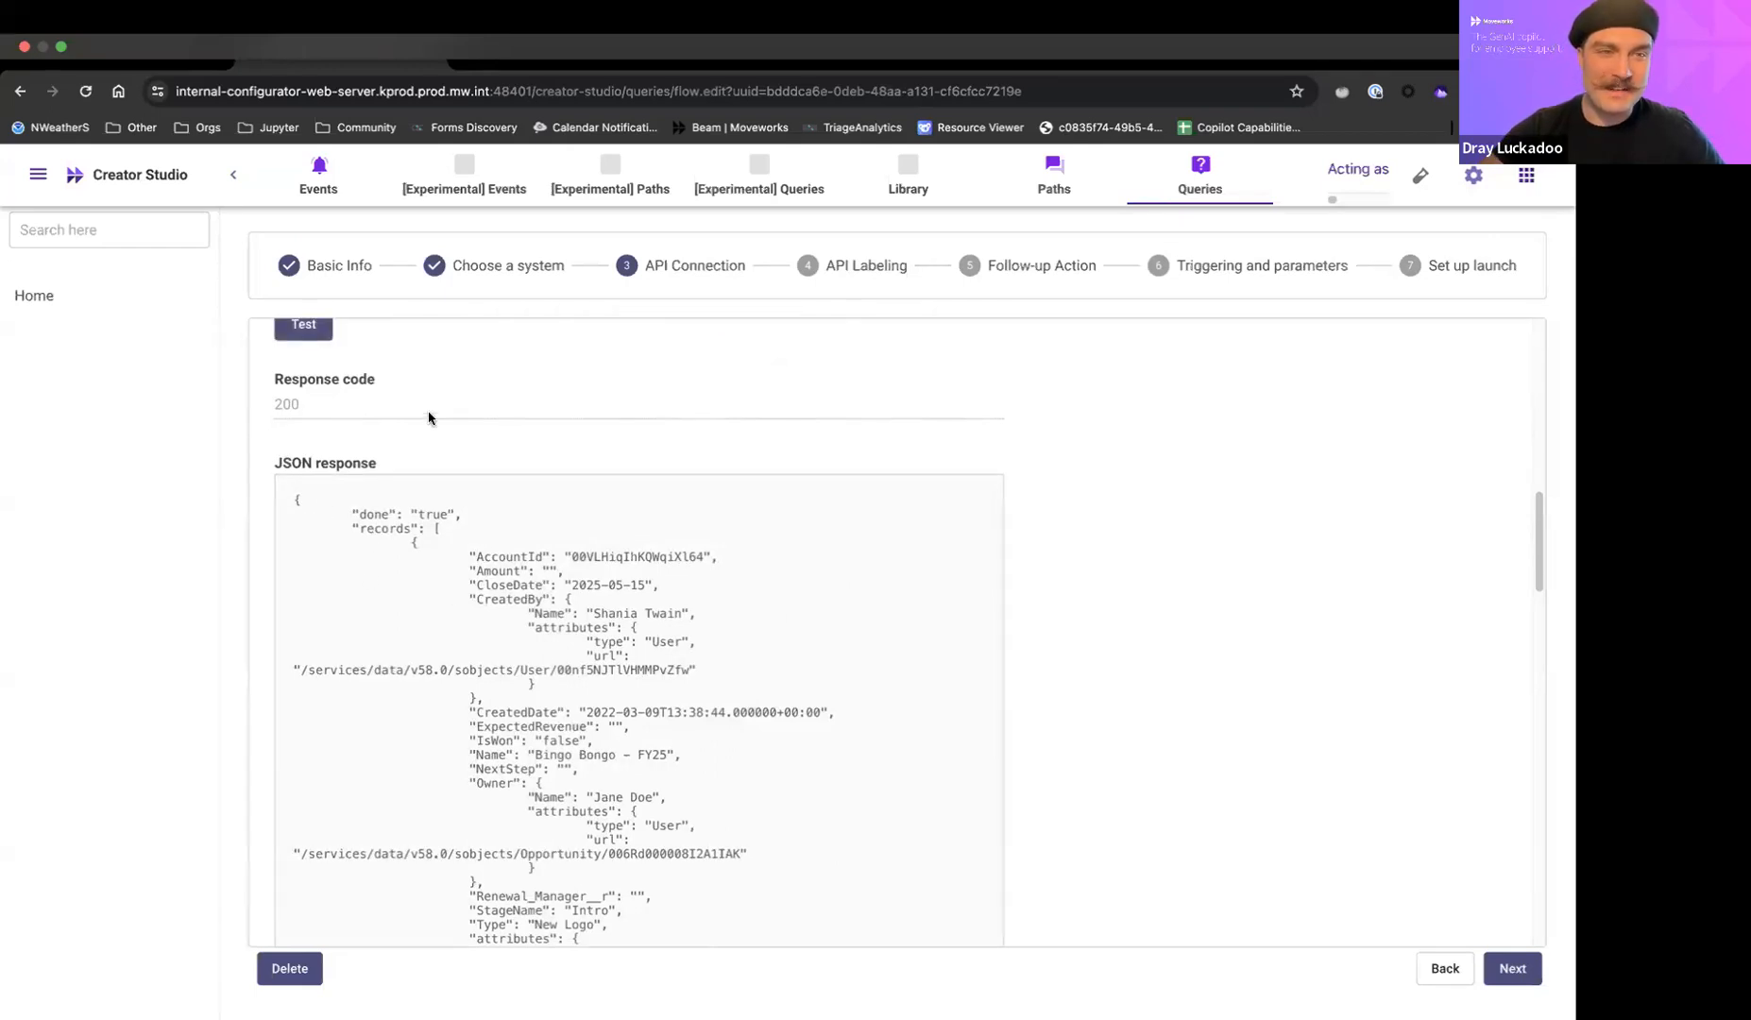
{"action": "scroll", "coordinate": [429, 417], "scroll_direction": "up", "scroll_amount": 2}
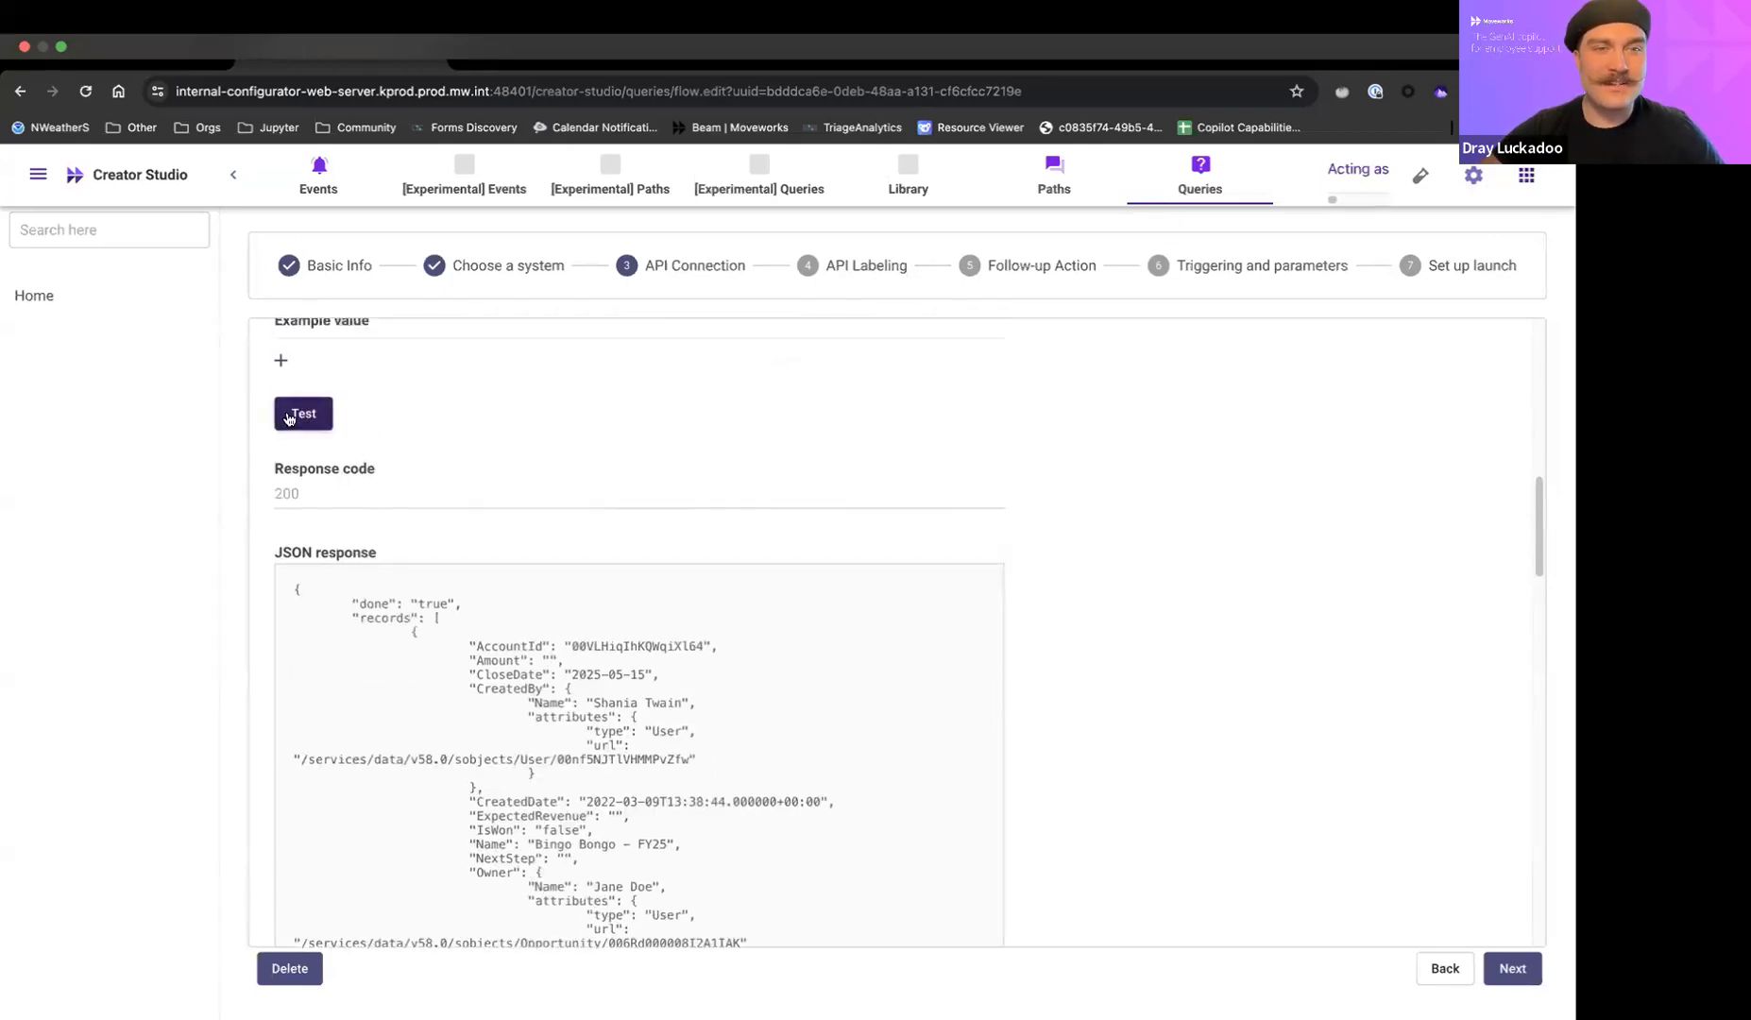
{"action": "scroll", "coordinate": [828, 422], "scroll_direction": "up", "scroll_amount": 10}
{"action": "scroll", "coordinate": [829, 421], "scroll_direction": "down", "scroll_amount": 13}
{"action": "scroll", "coordinate": [829, 422], "scroll_direction": "up", "scroll_amount": 8}
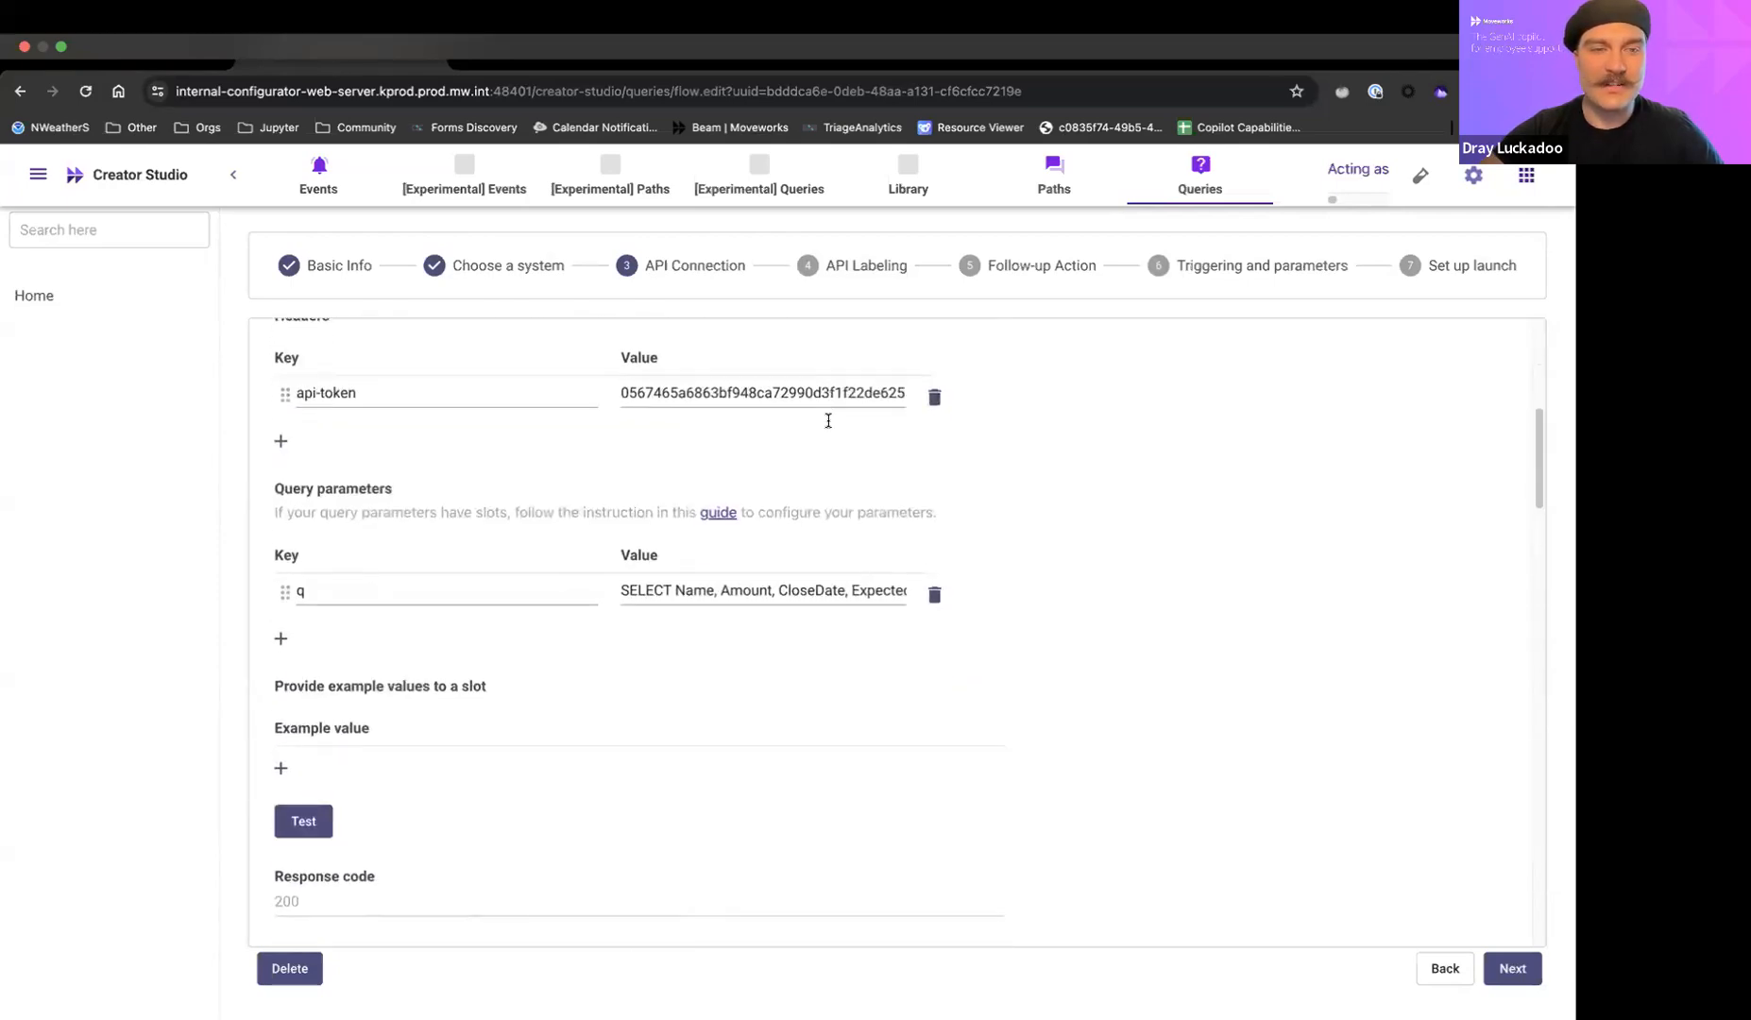
{"action": "scroll", "coordinate": [828, 421], "scroll_direction": "down", "scroll_amount": 8}
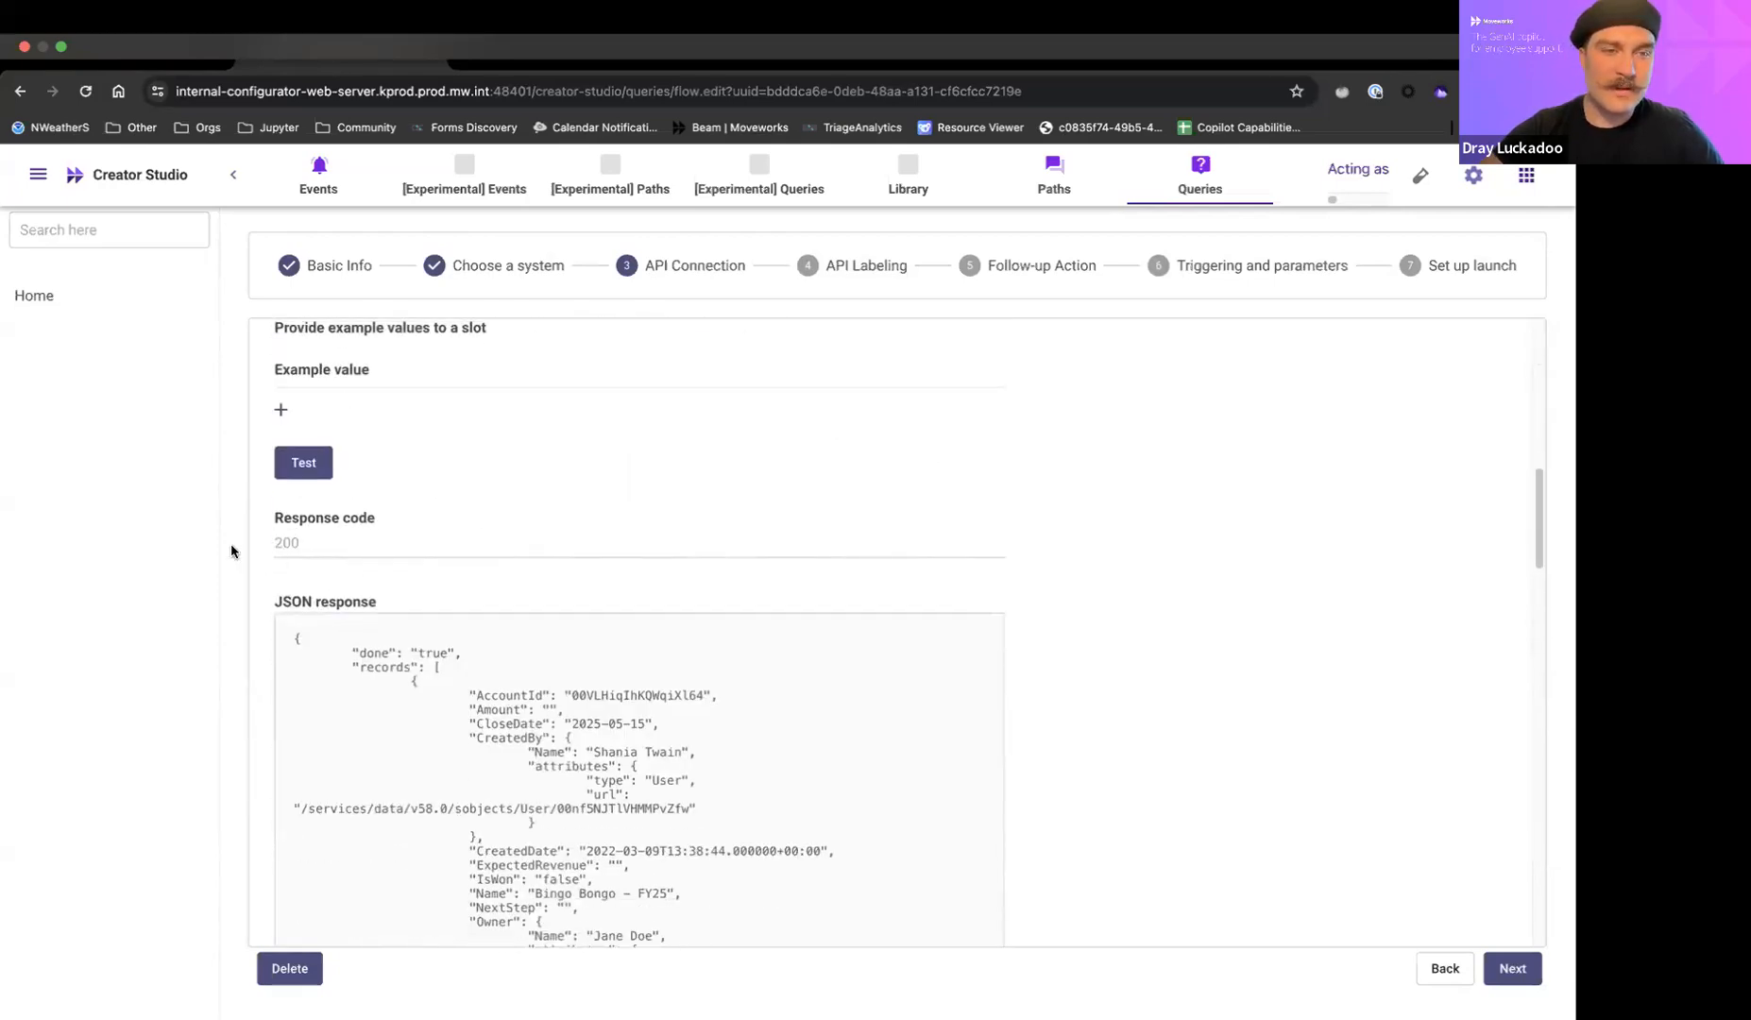
{"action": "scroll", "coordinate": [1141, 556], "scroll_direction": "down", "scroll_amount": 3}
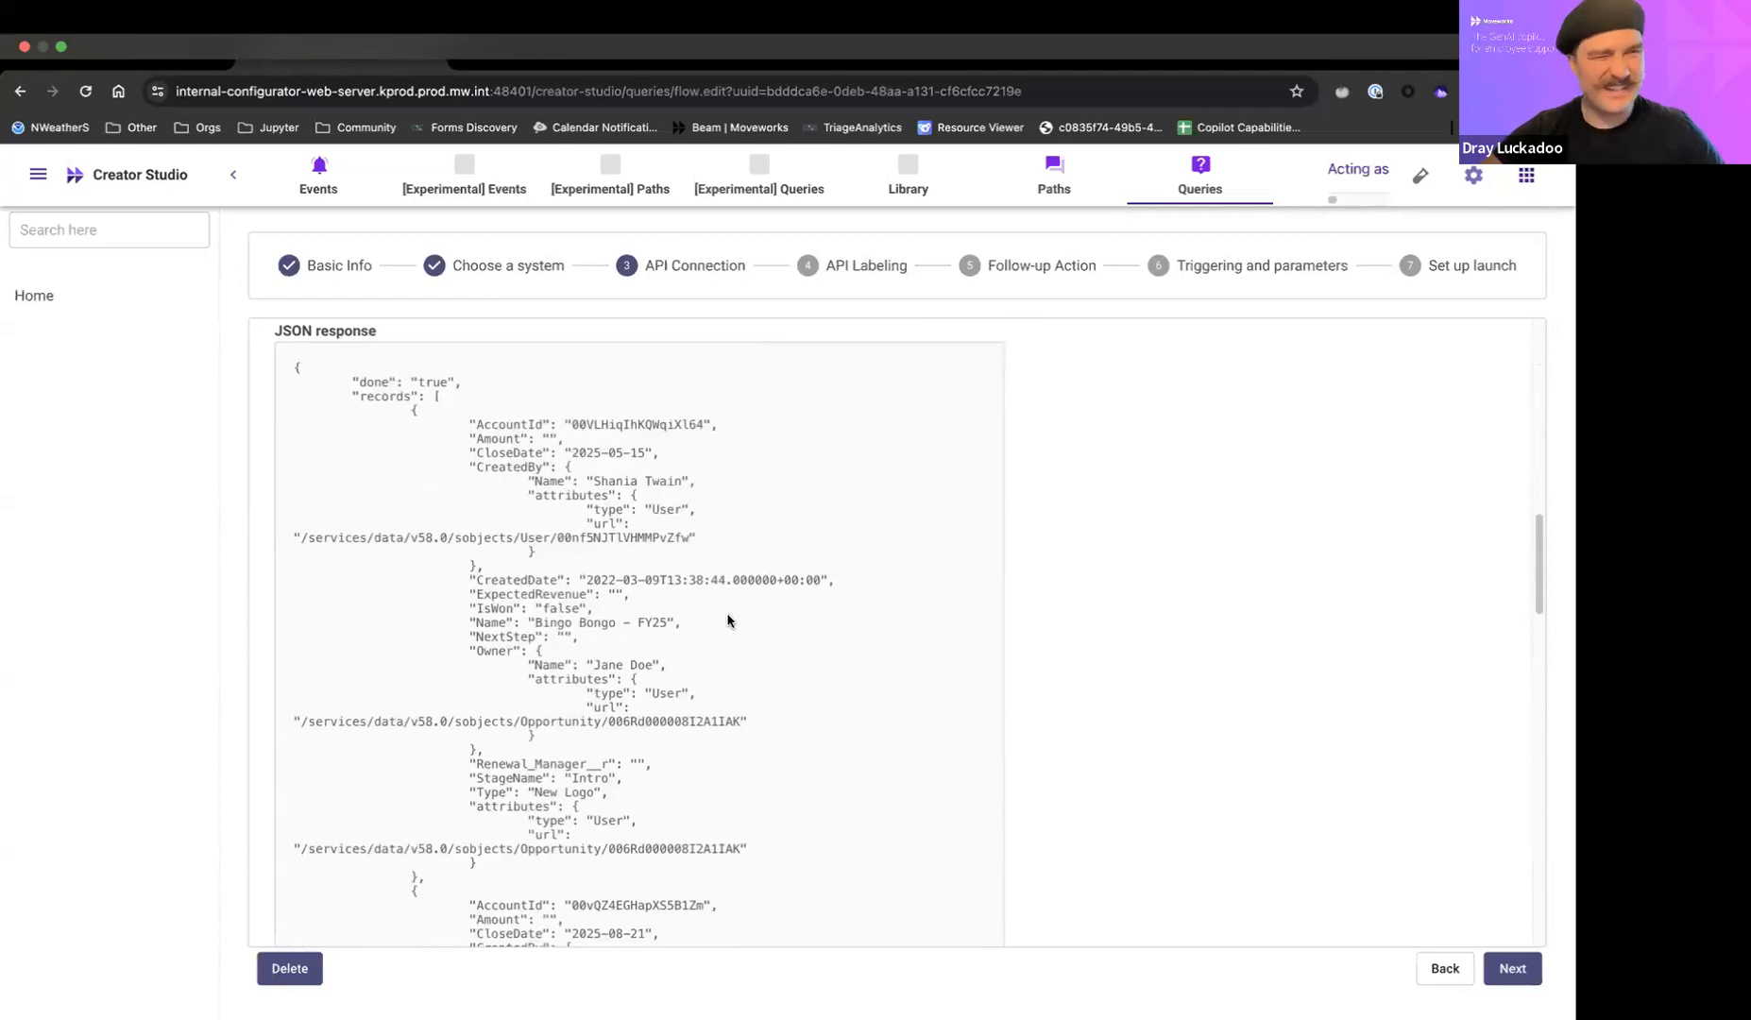
{"action": "scroll", "coordinate": [735, 532], "scroll_direction": "down", "scroll_amount": 1}
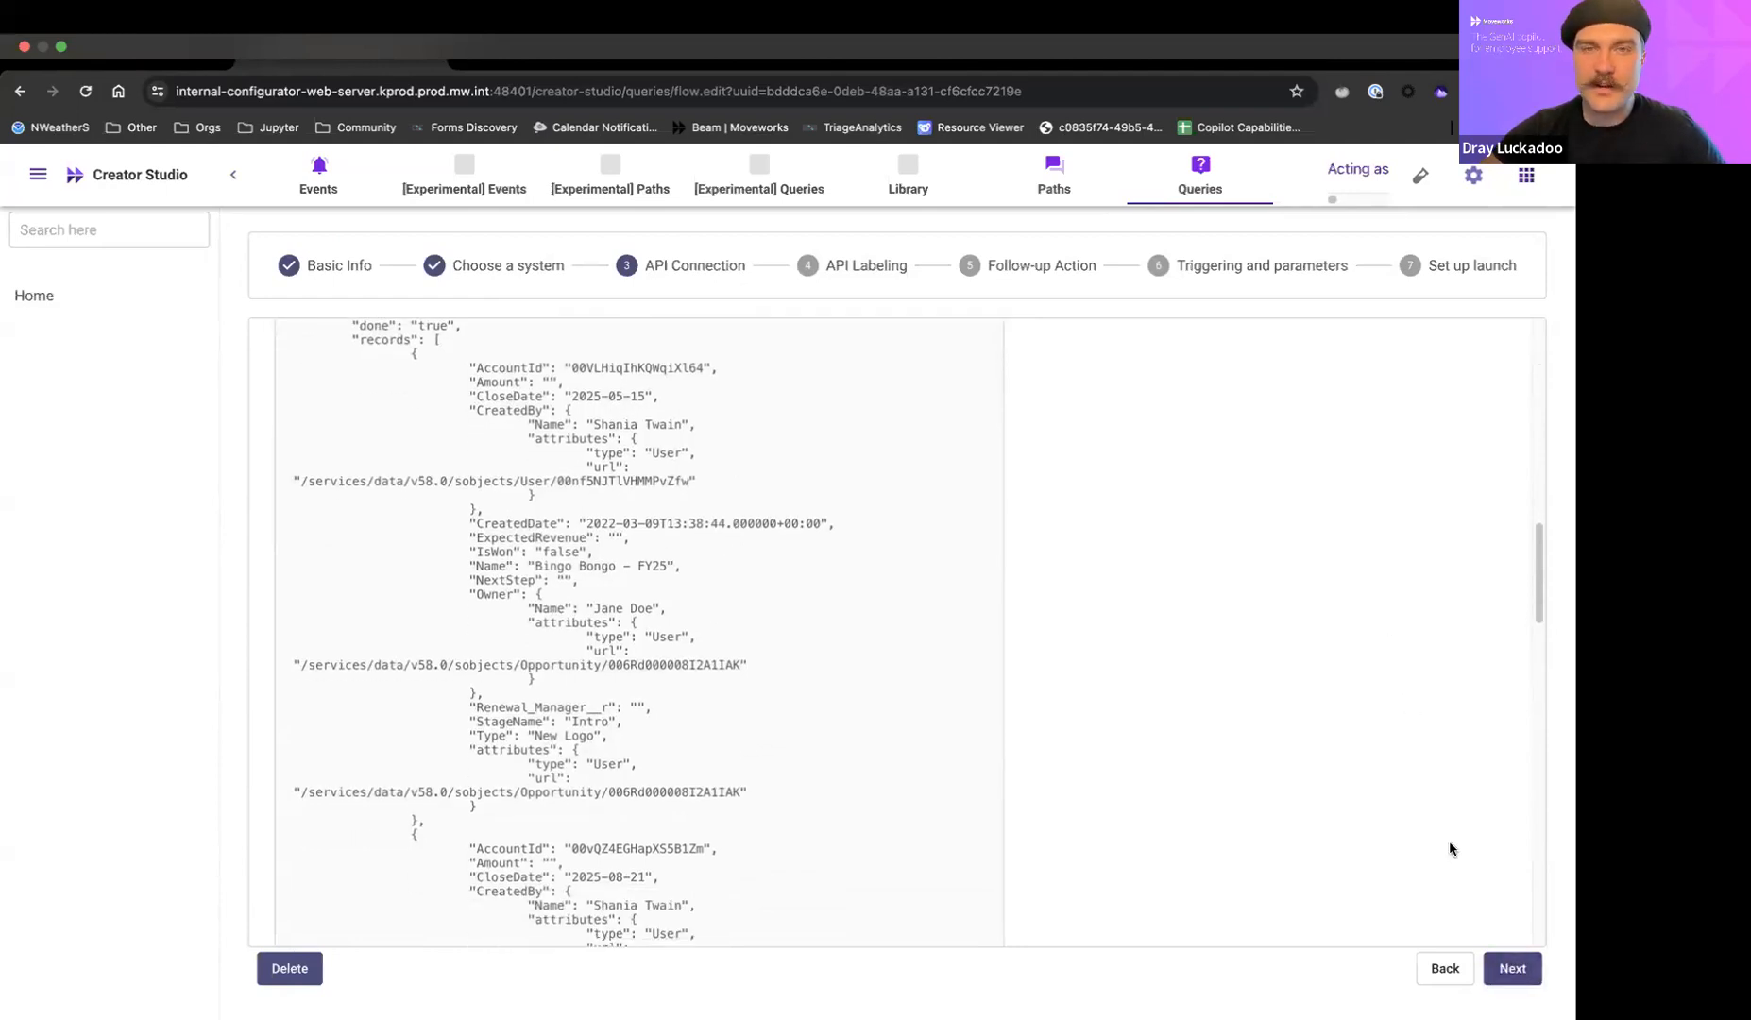
Continue to API Labeling, choose Name as the identifier and keep Type as the description.
{"action": "left_click", "coordinate": [1512, 969]}
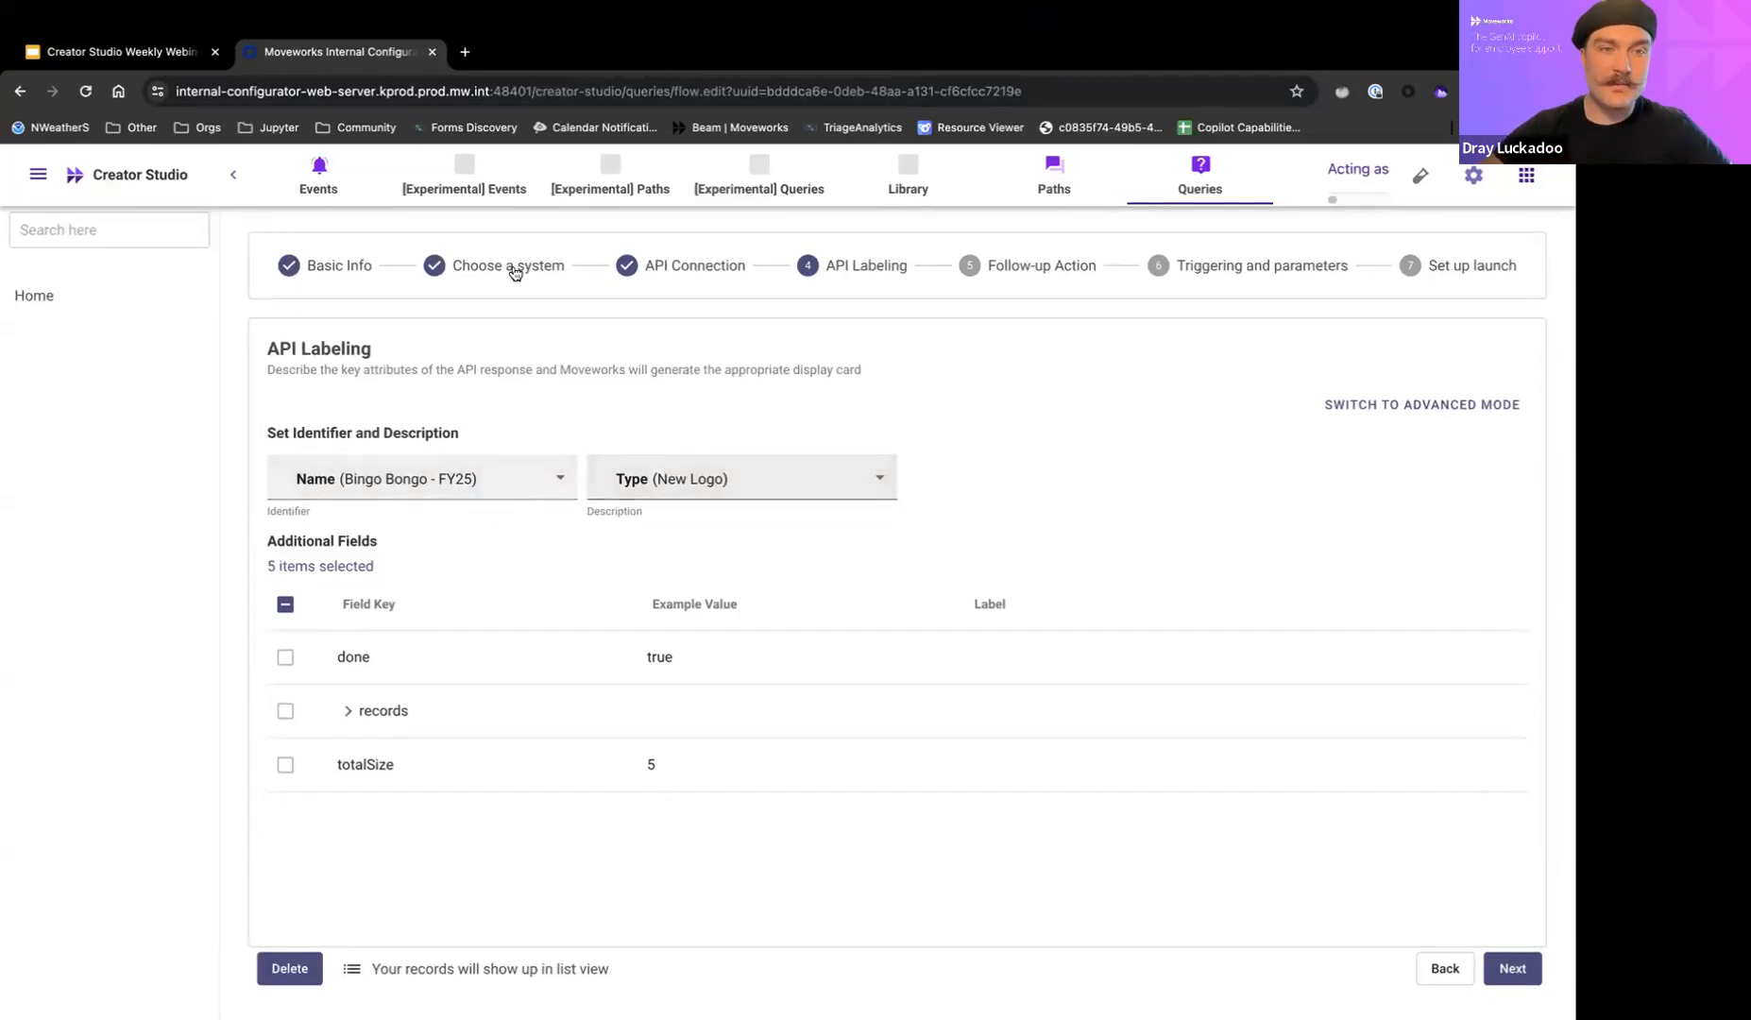
{"action": "left_click", "coordinate": [312, 493]}
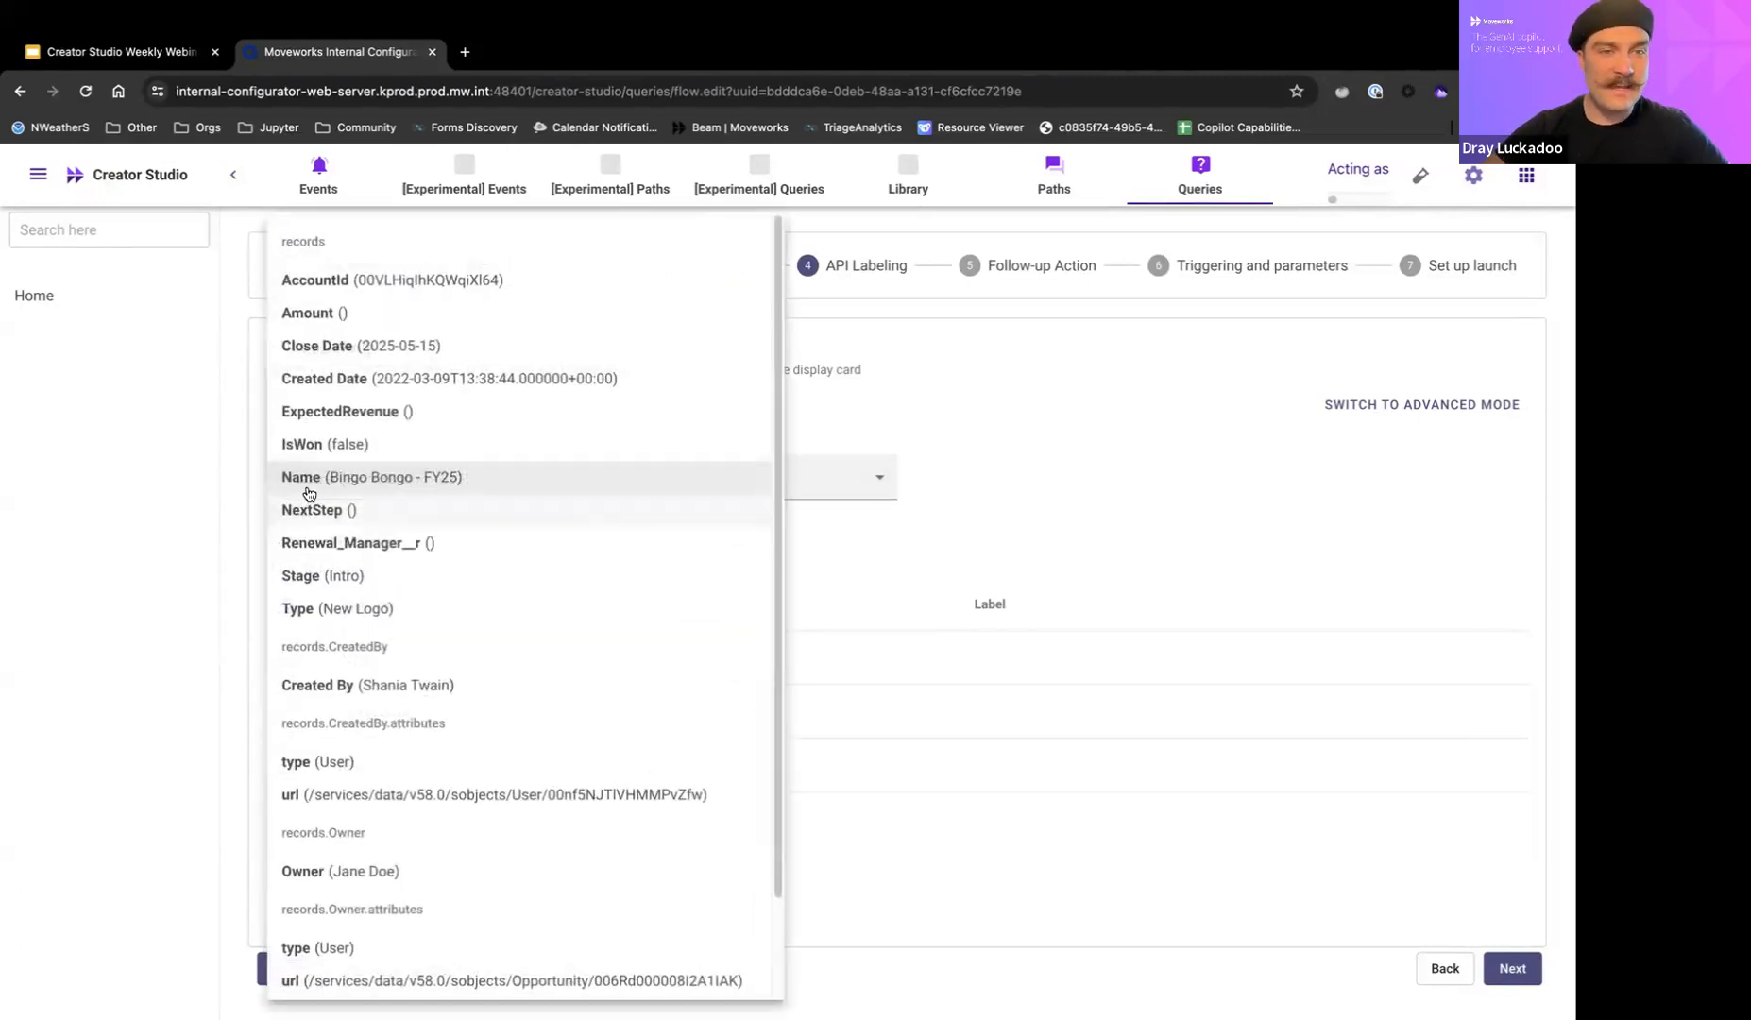
{"action": "left_click", "coordinate": [311, 493]}
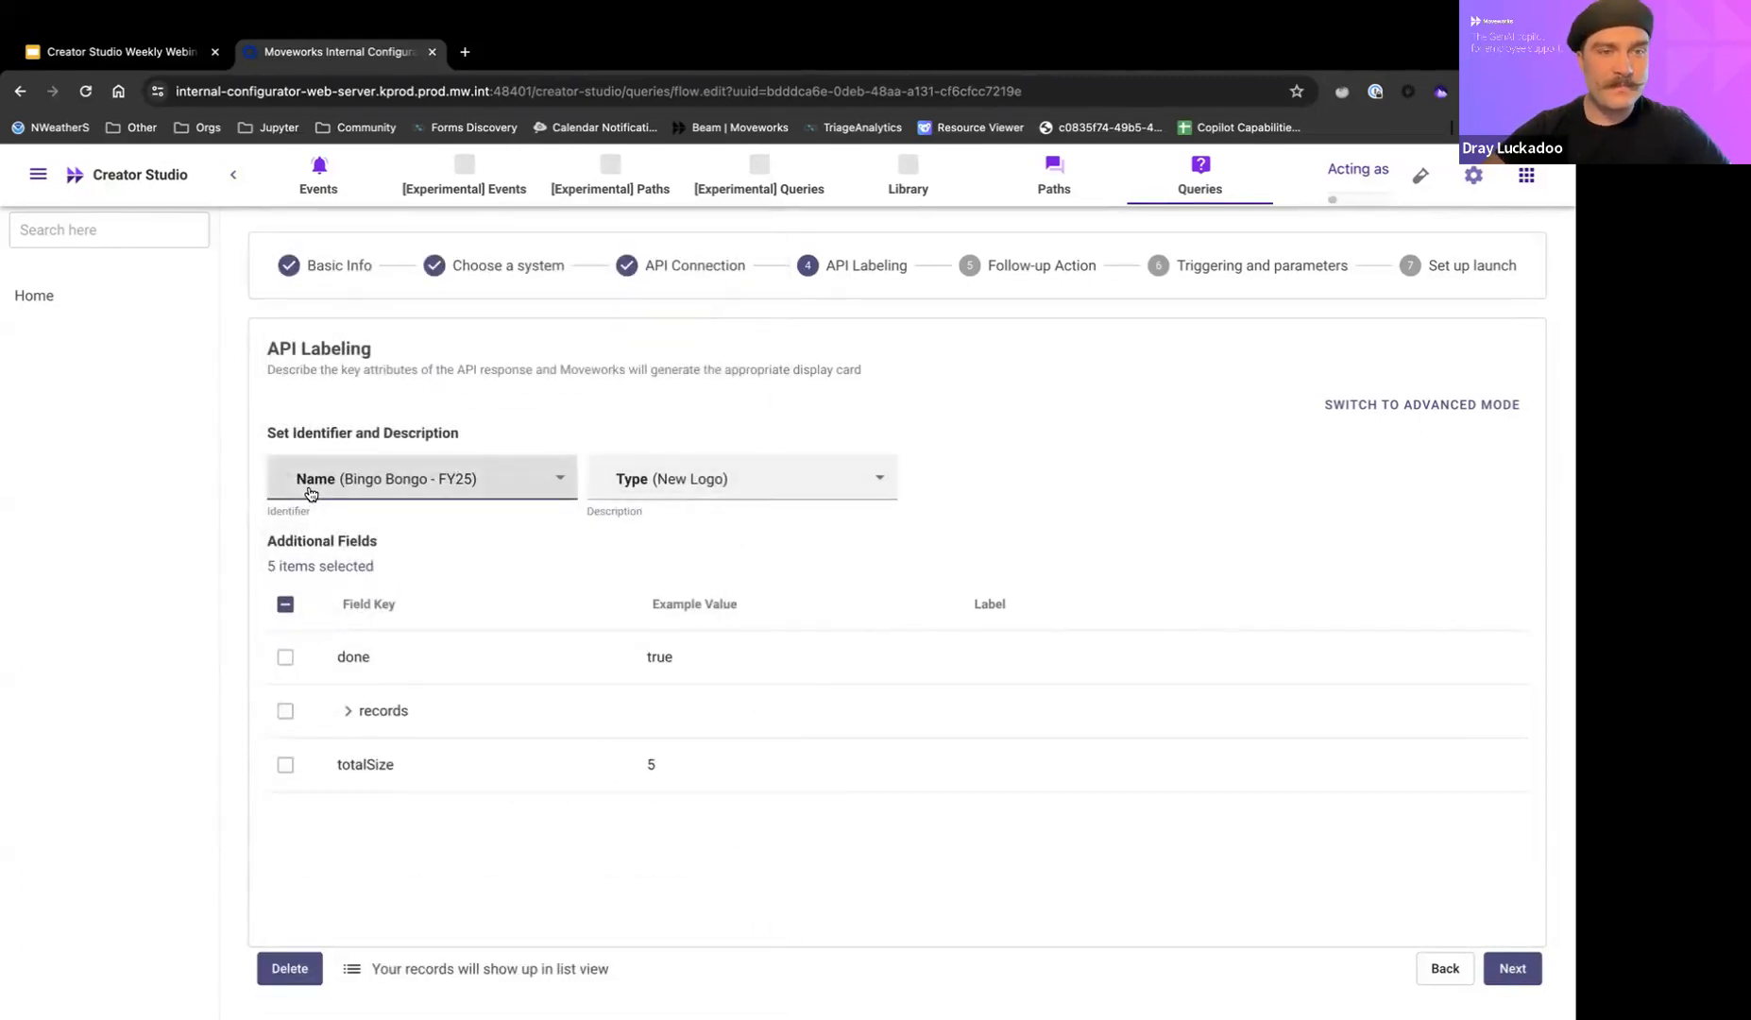
{"action": "left_click", "coordinate": [612, 498]}
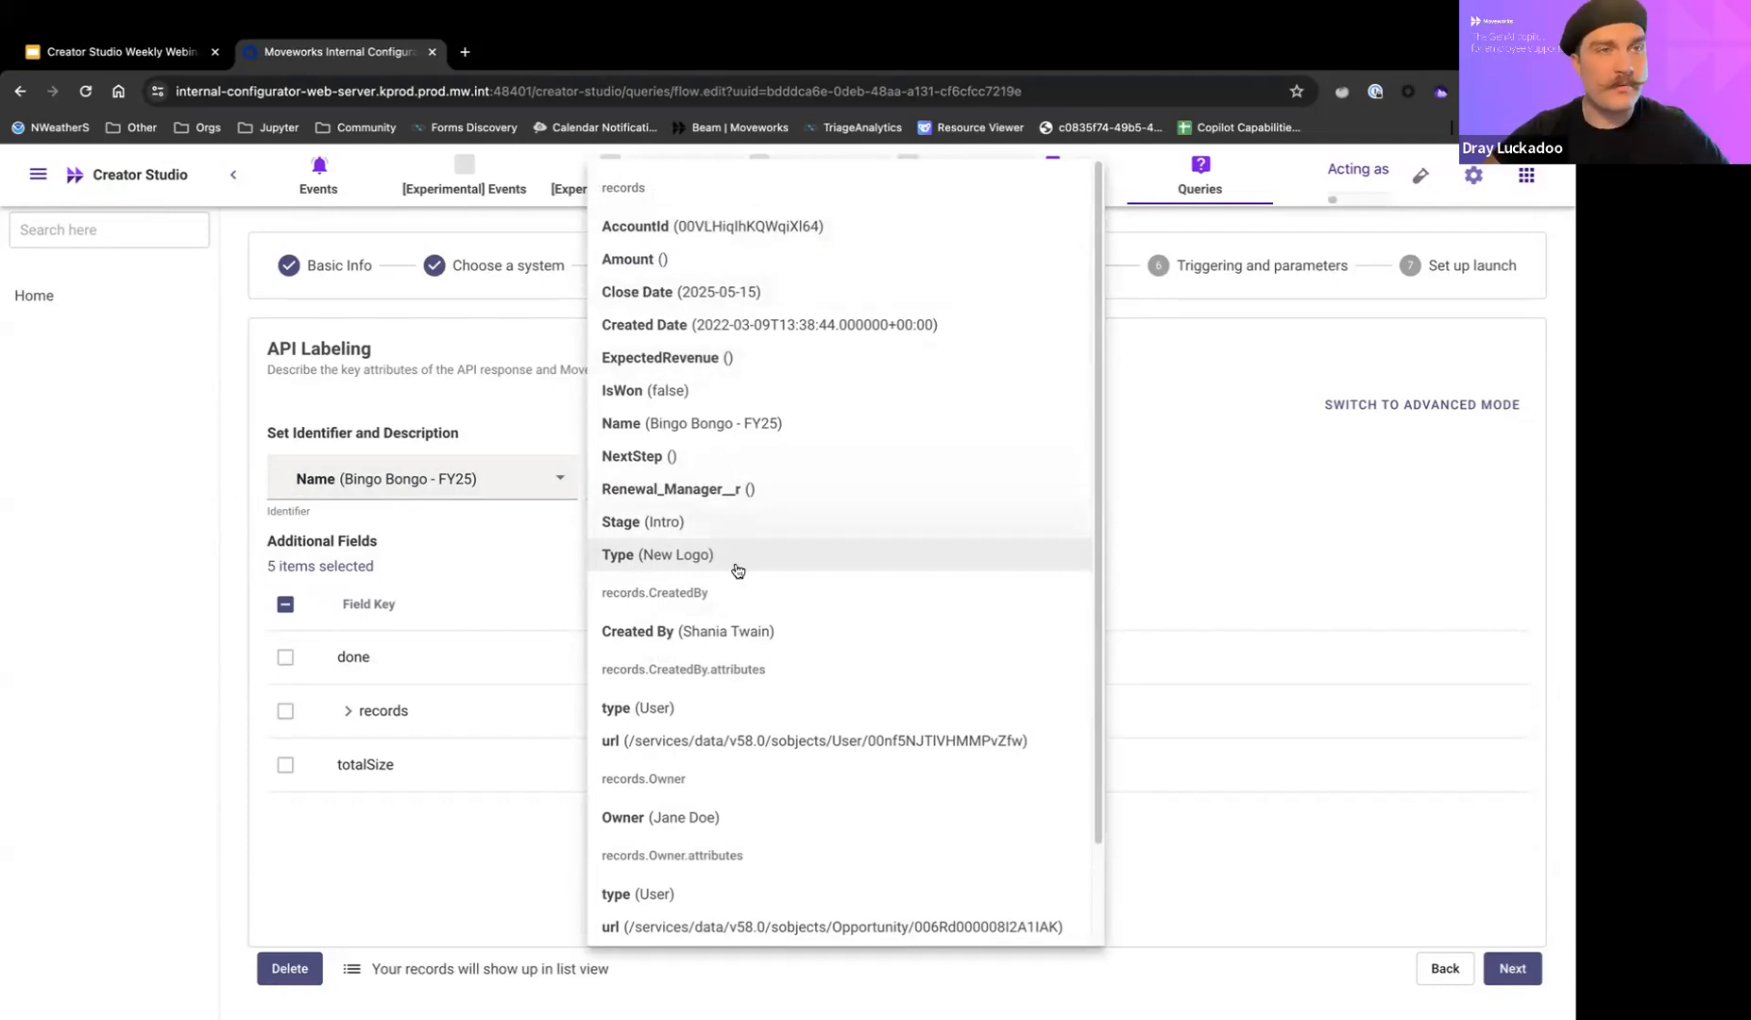
{"action": "left_click", "coordinate": [424, 524]}
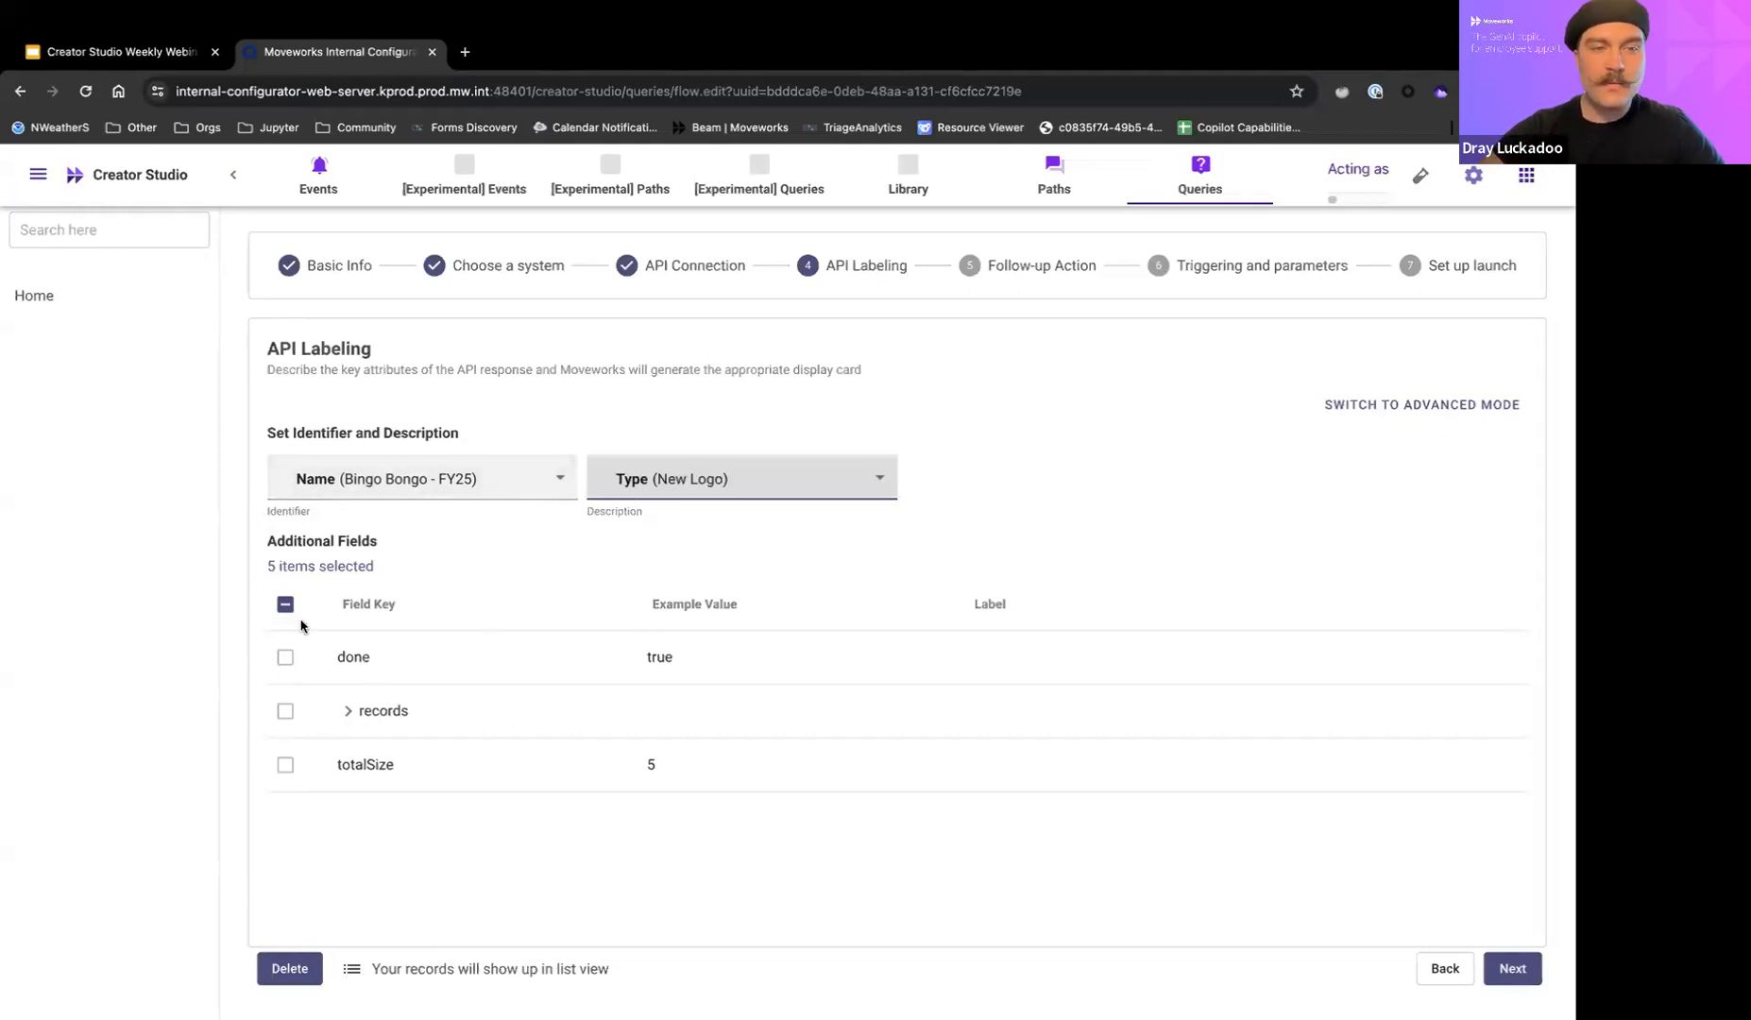
Expand the records group under Additional Fields and review which fields are selected and how they are labeled.
{"action": "left_click", "coordinate": [349, 712]}
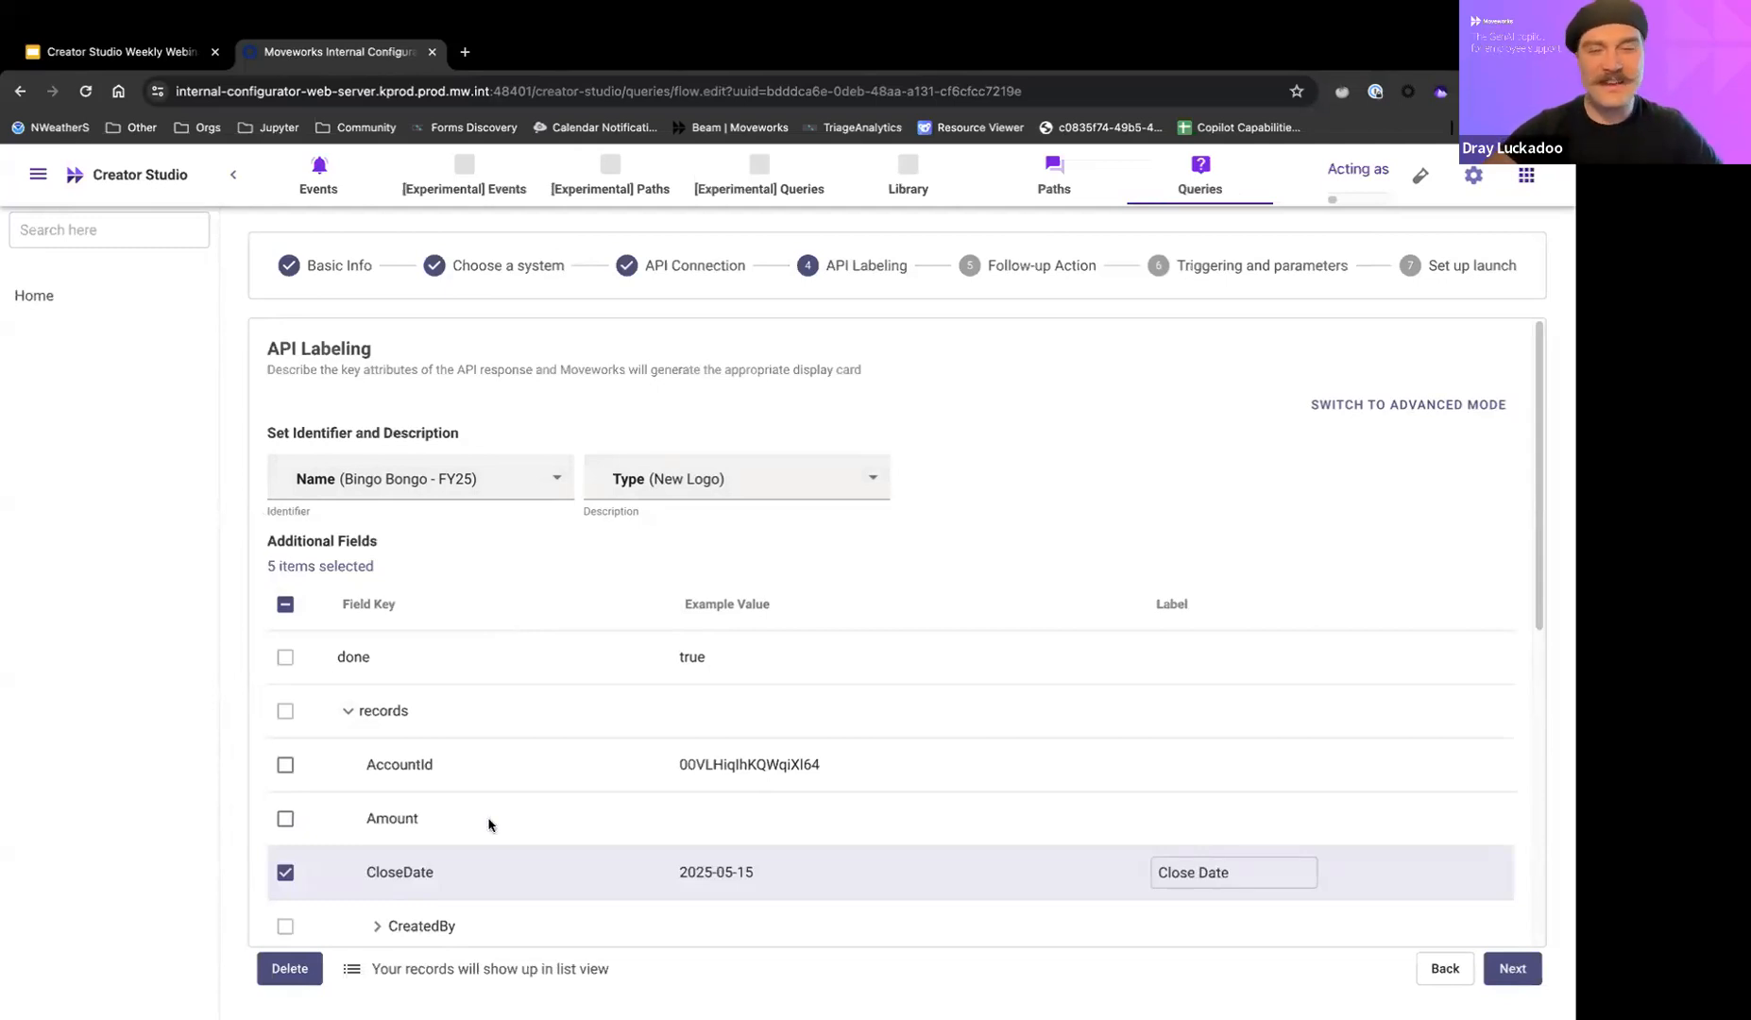
{"action": "scroll", "coordinate": [606, 833], "scroll_direction": "down", "scroll_amount": 4}
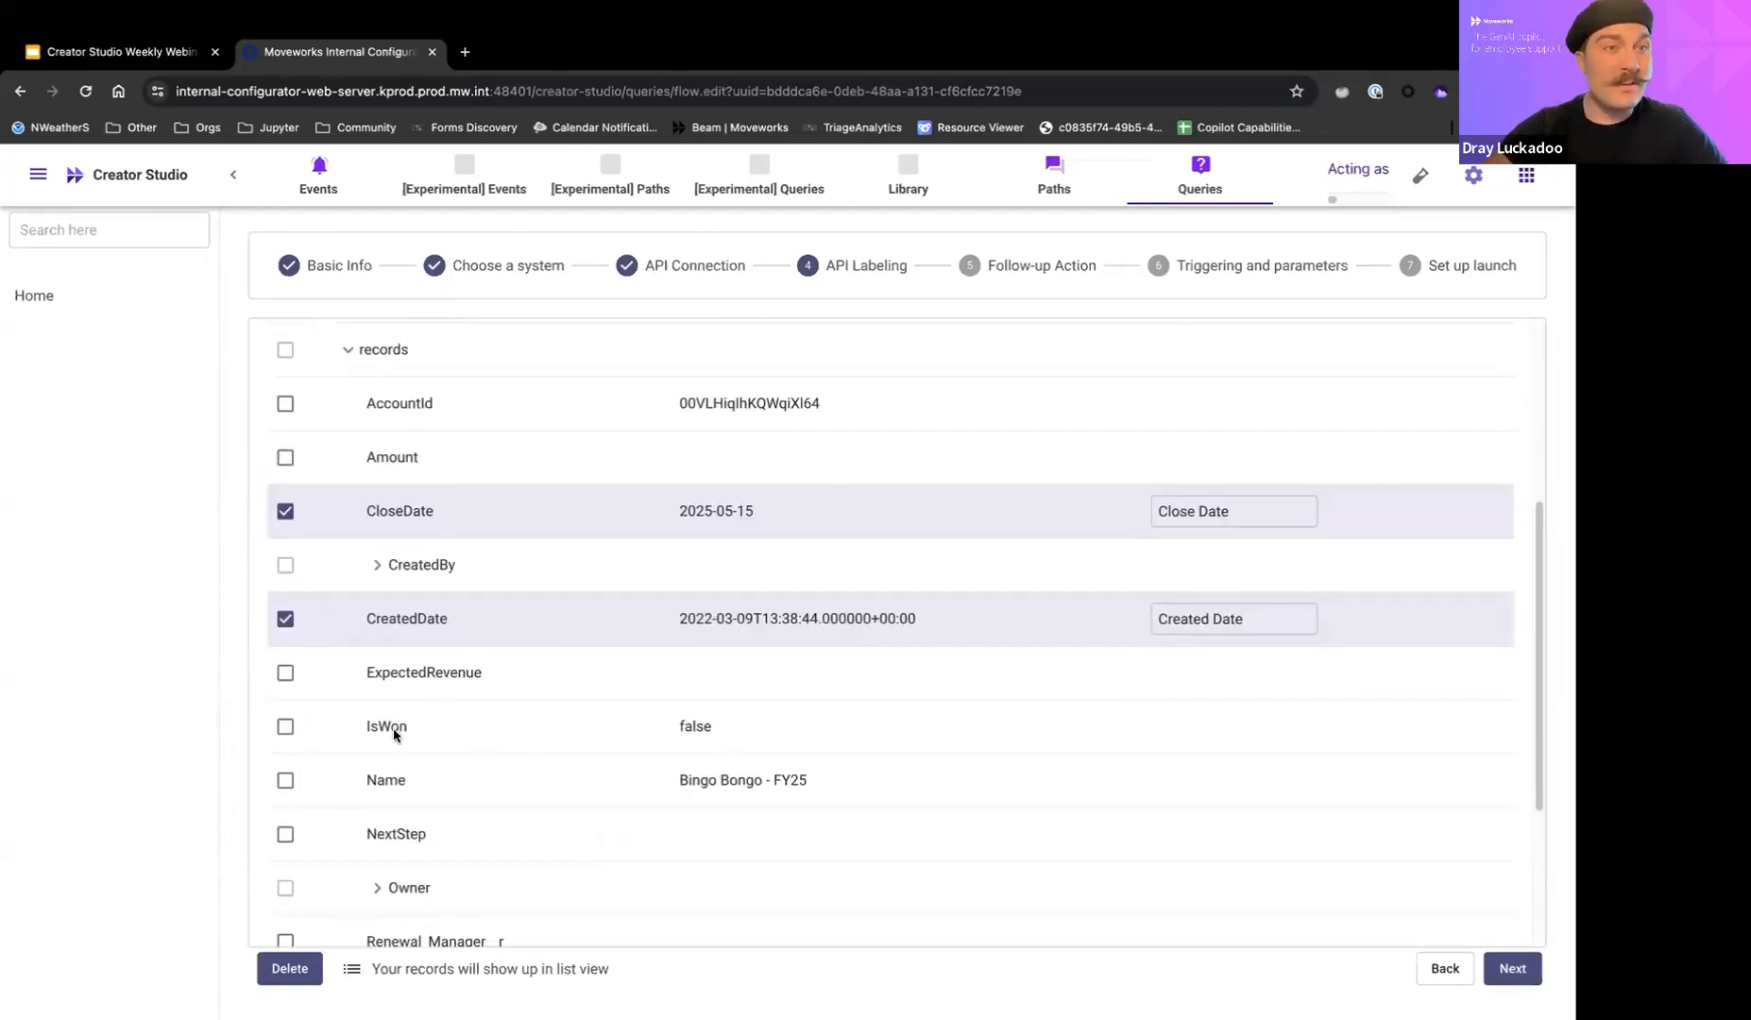
{"action": "scroll", "coordinate": [490, 831], "scroll_direction": "down", "scroll_amount": 1}
{"action": "scroll", "coordinate": [491, 831], "scroll_direction": "down", "scroll_amount": 2}
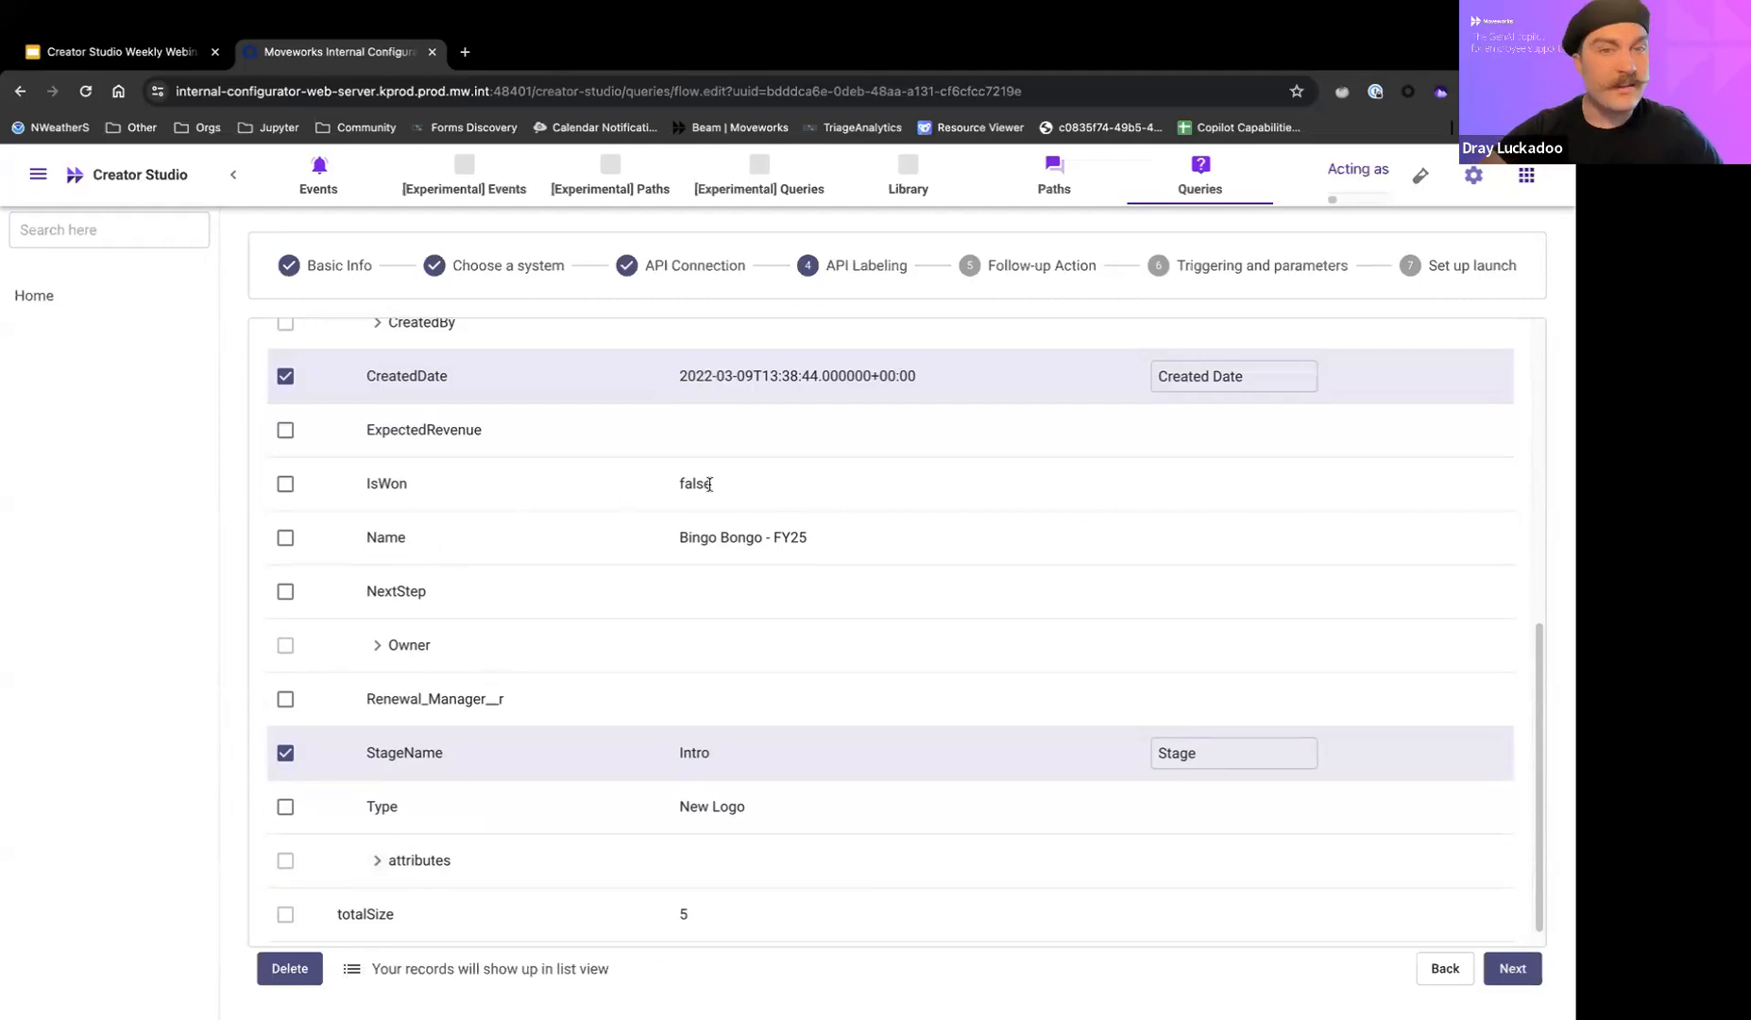
Expand the Owner and CreatedBy groups, including Owner's attributes, and examine which nested fields are selected and their labels.
{"action": "left_click", "coordinate": [377, 645]}
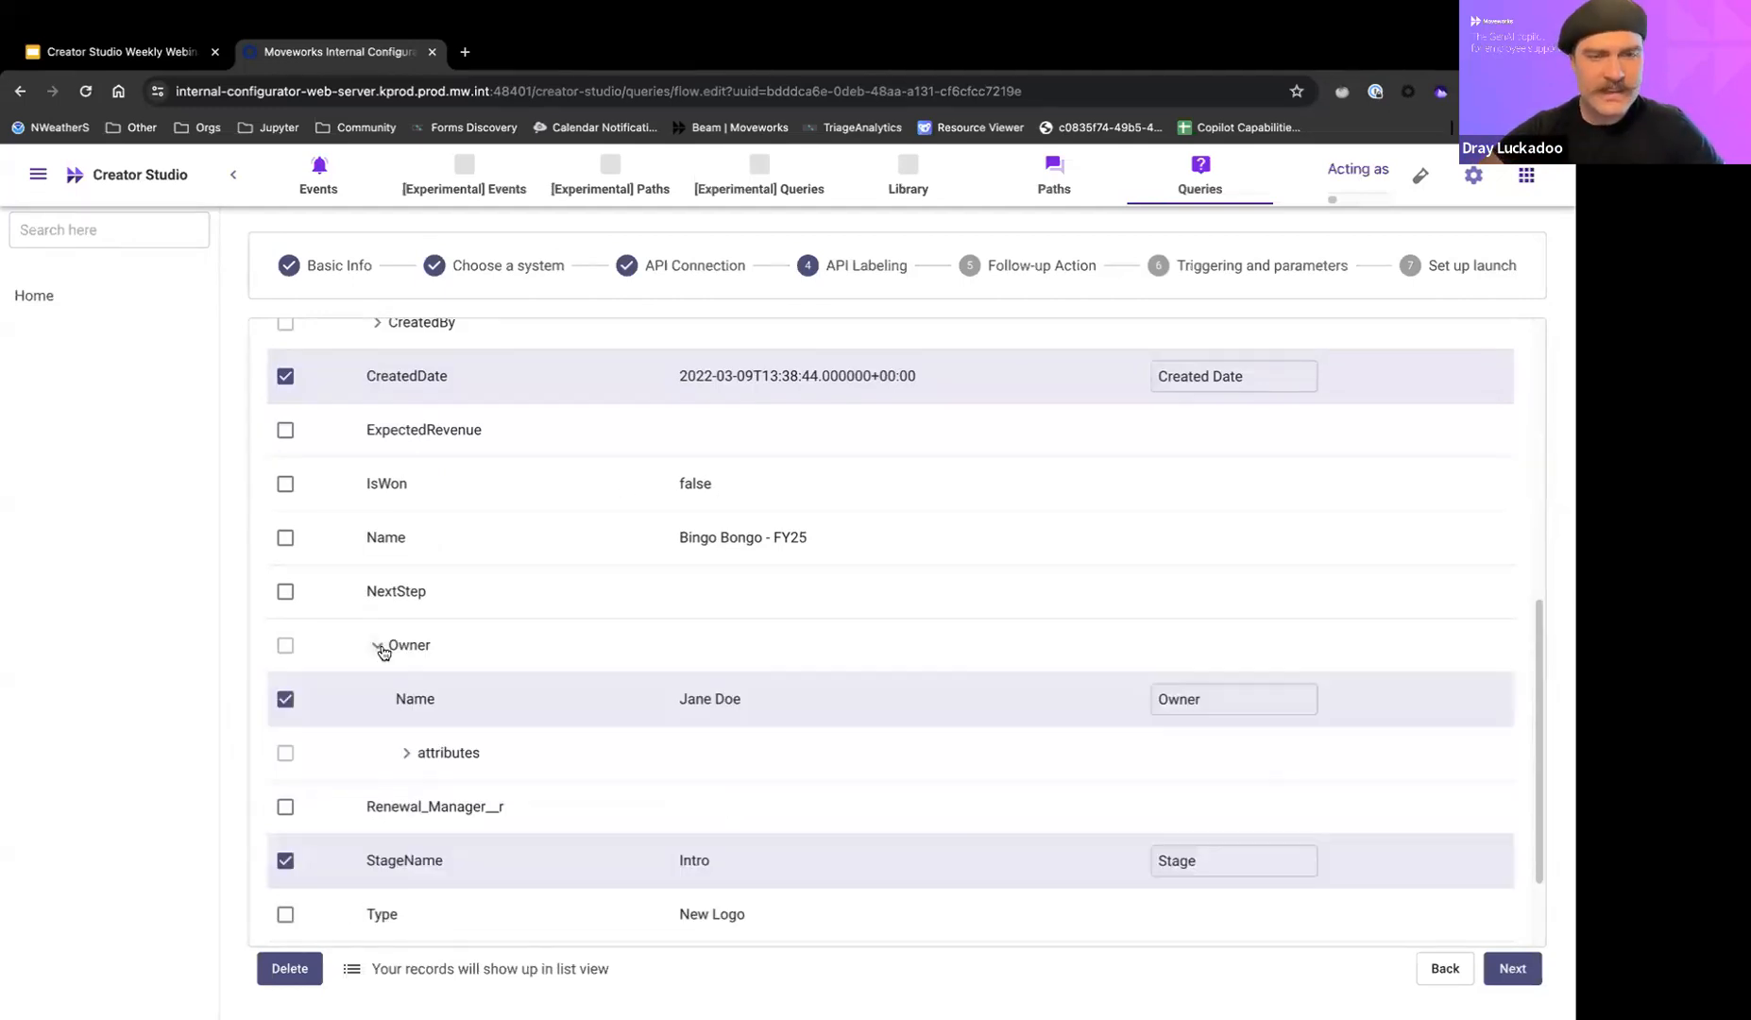
{"action": "left_click", "coordinate": [406, 753]}
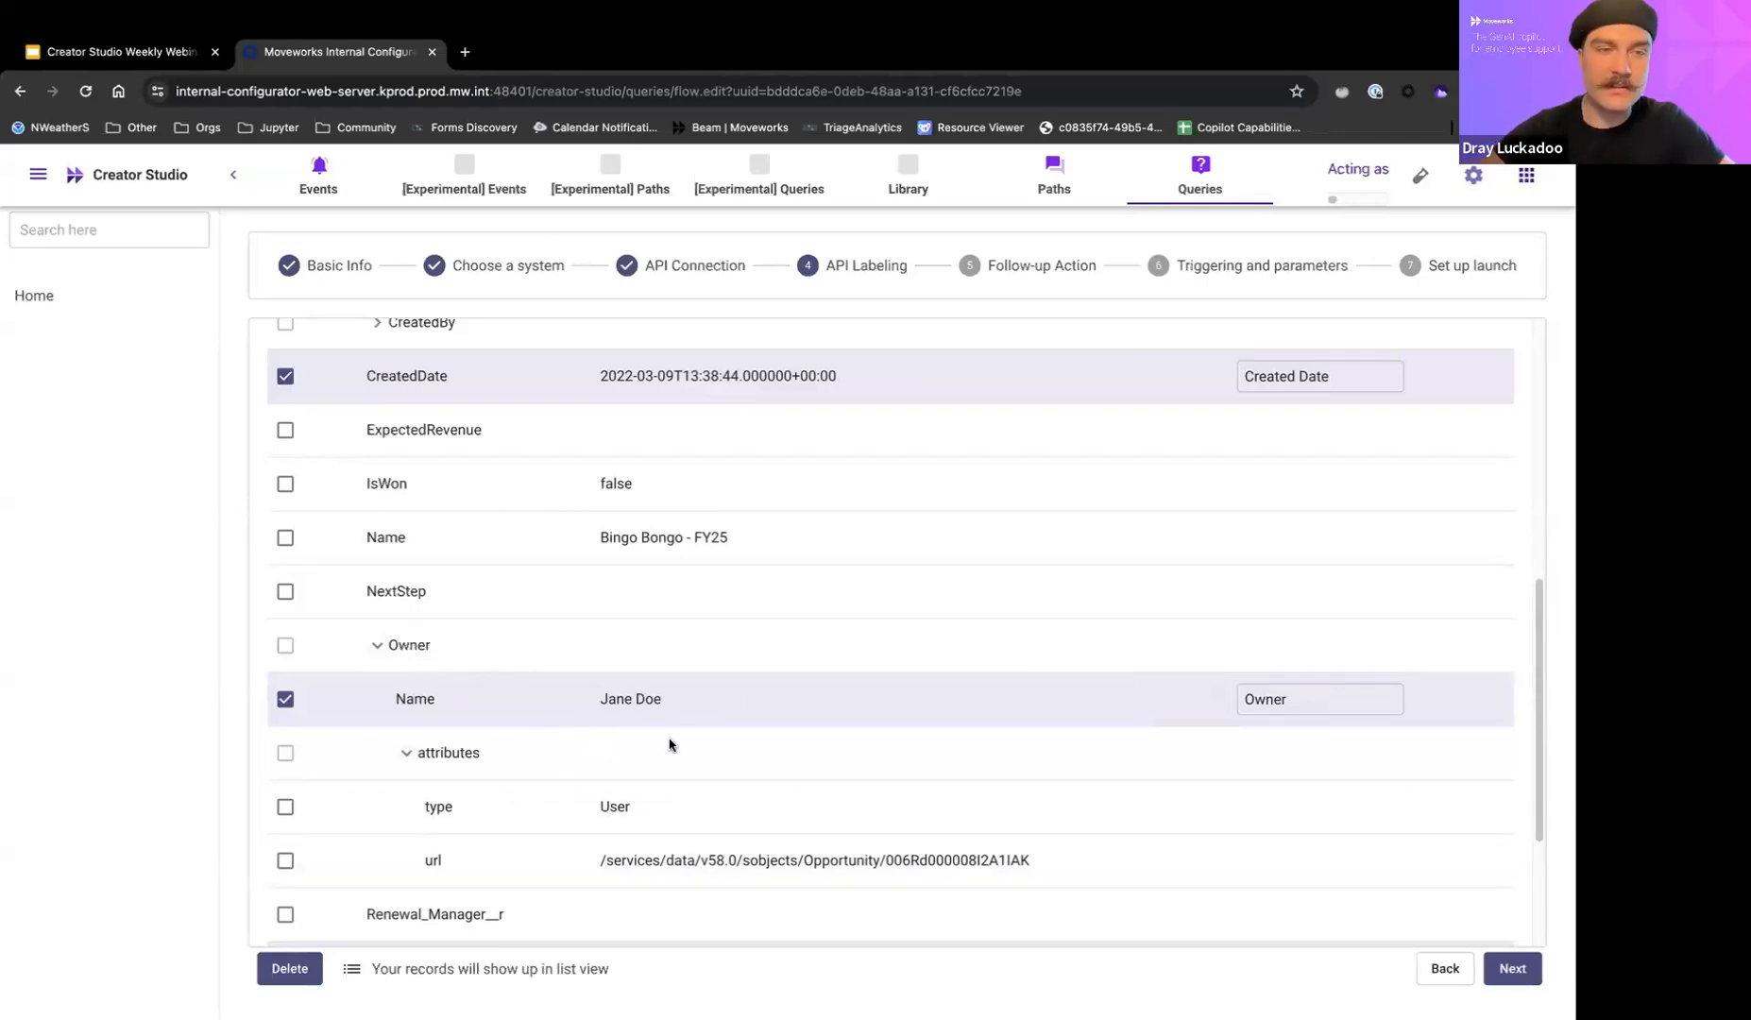
{"action": "scroll", "coordinate": [668, 746], "scroll_direction": "down", "scroll_amount": 2}
{"action": "scroll", "coordinate": [395, 476], "scroll_direction": "up", "scroll_amount": 3}
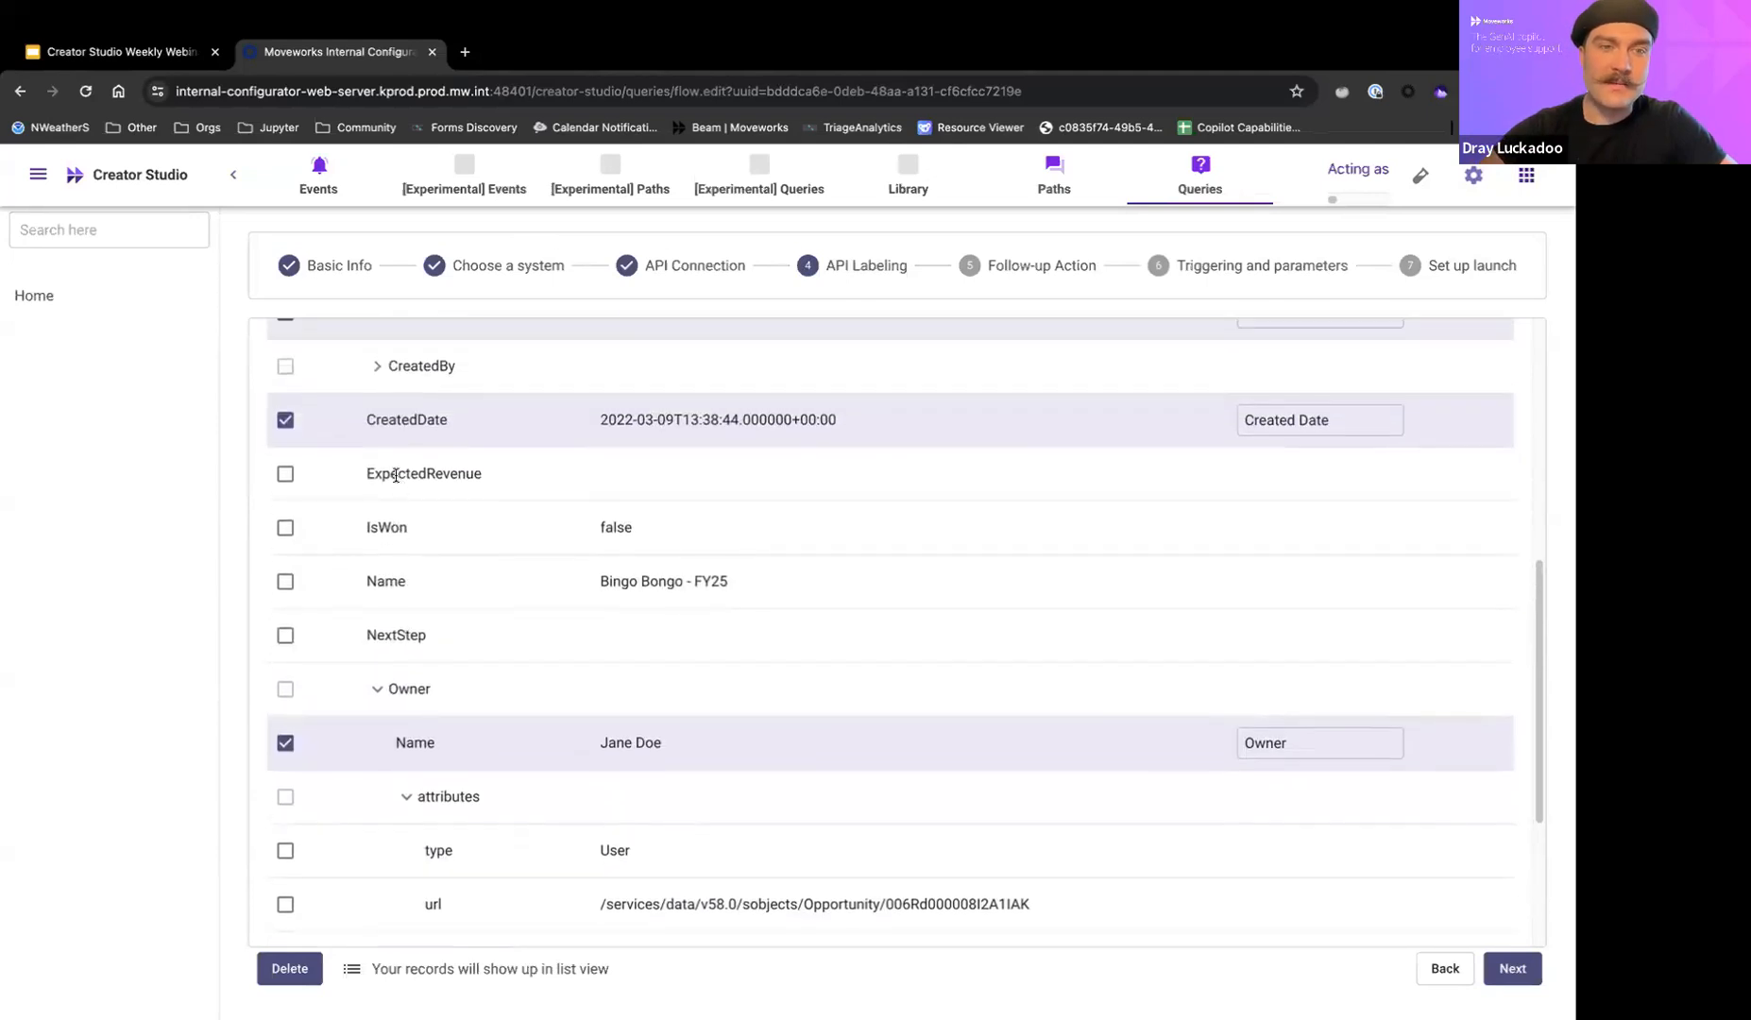
{"action": "left_click", "coordinate": [377, 365]}
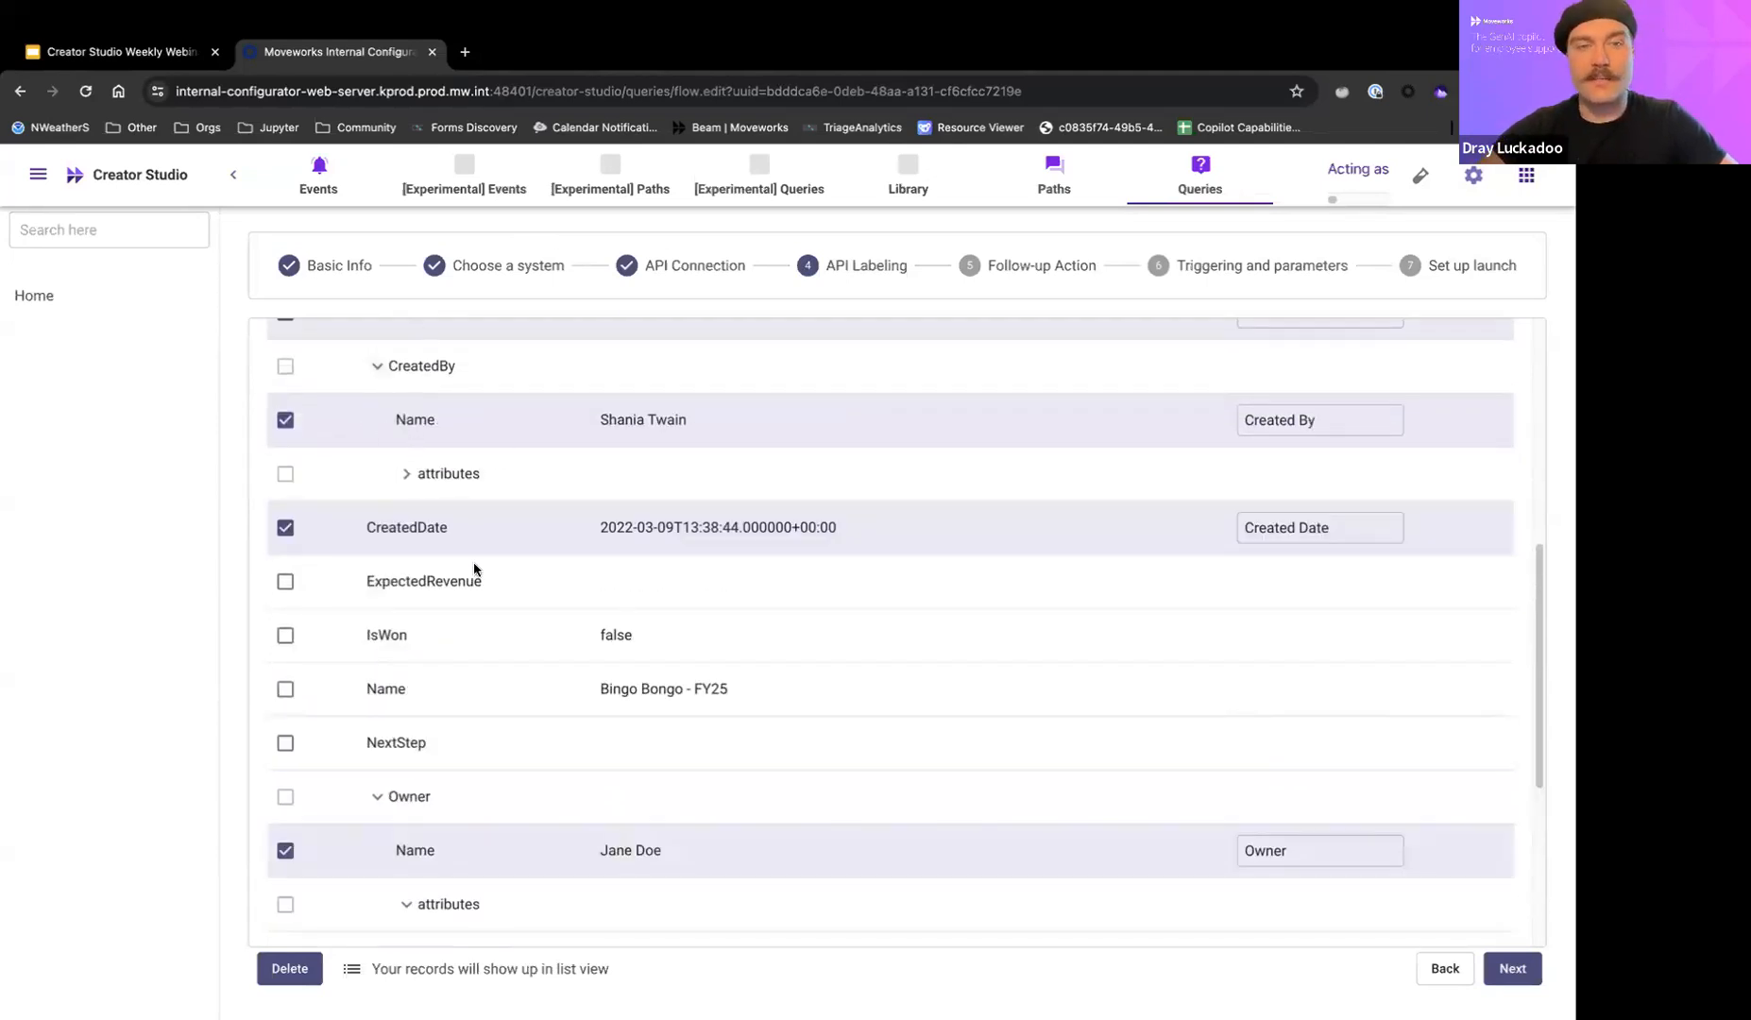
{"action": "scroll", "coordinate": [474, 568], "scroll_direction": "down", "scroll_amount": 2}
{"action": "scroll", "coordinate": [478, 743], "scroll_direction": "down", "scroll_amount": 1}
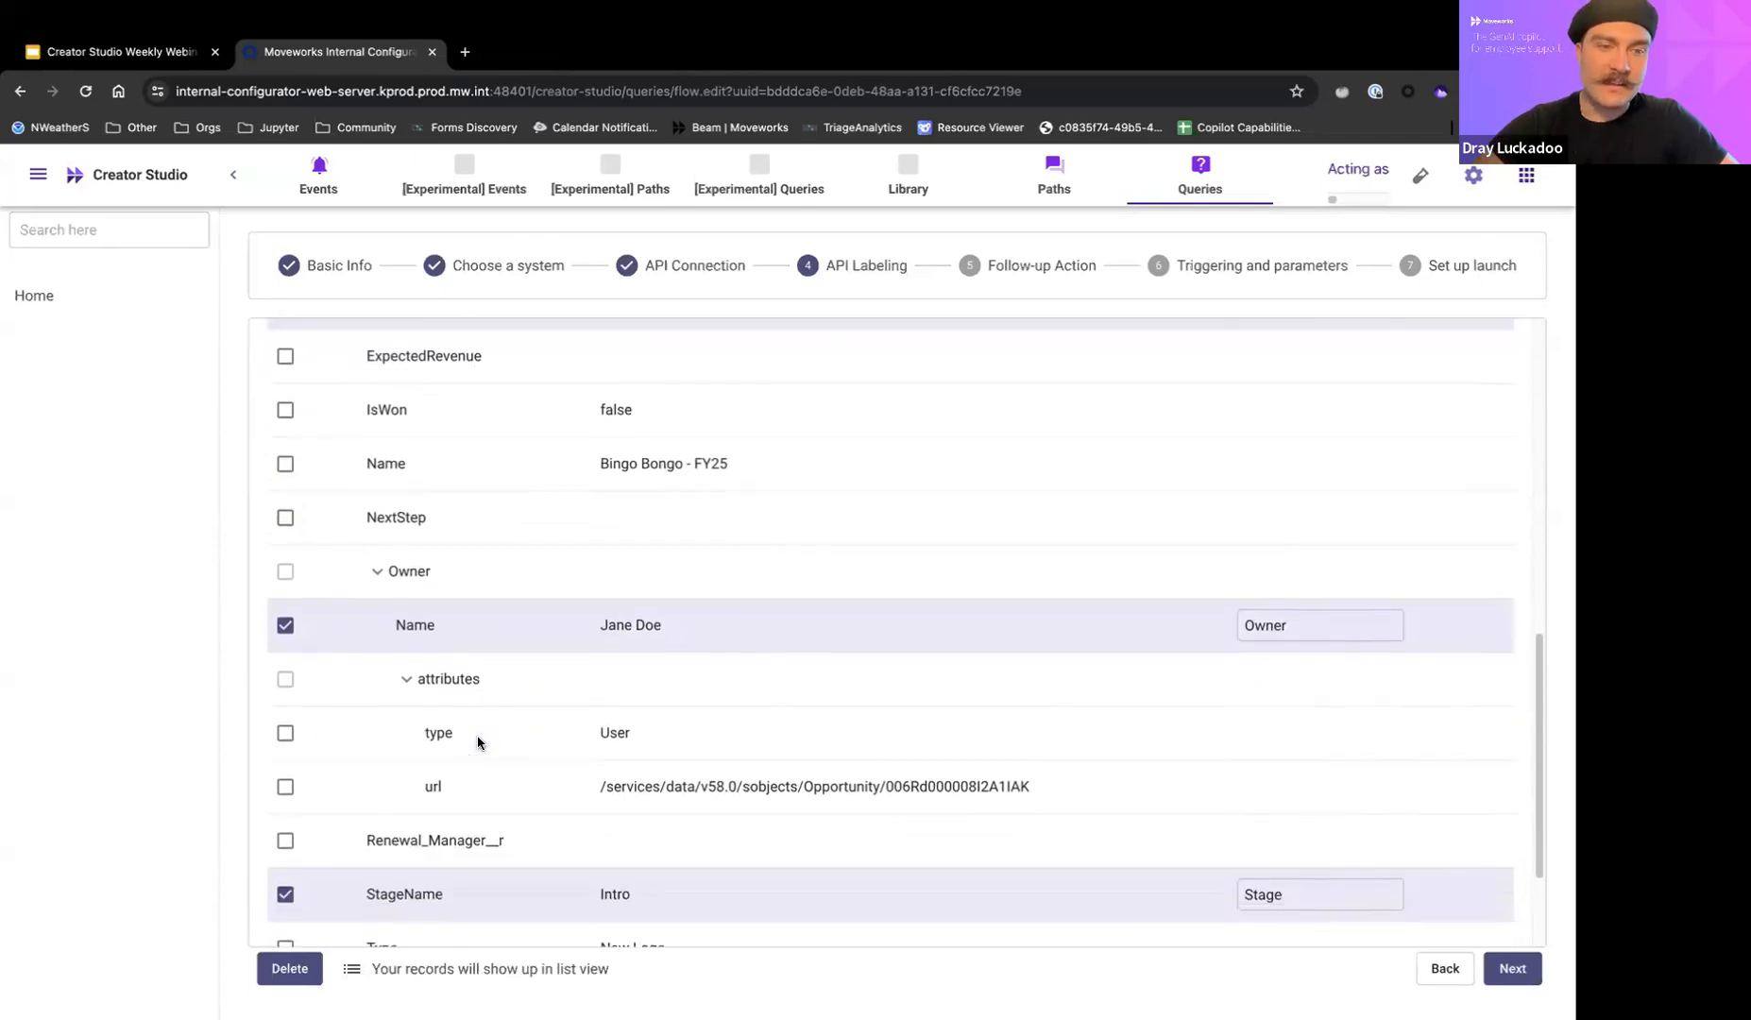
{"action": "scroll", "coordinate": [430, 778], "scroll_direction": "down", "scroll_amount": 1}
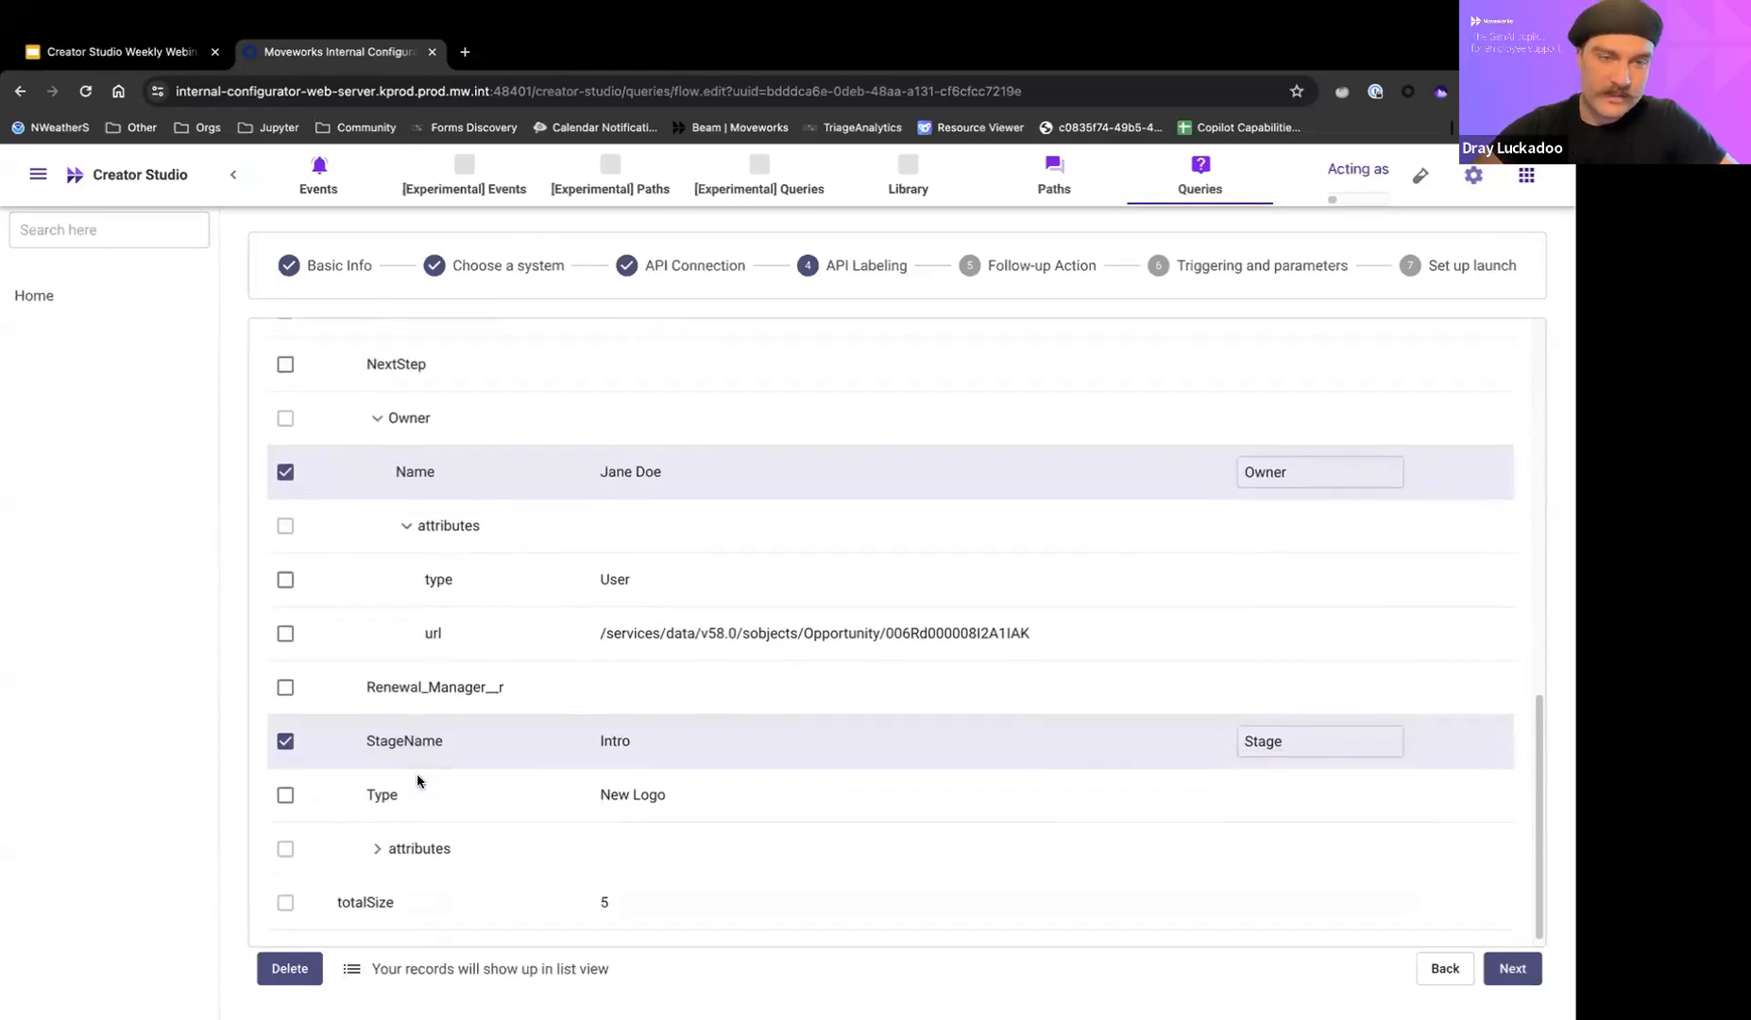
Expand the attributes group at the end of records and recheck the selected fields and labels across the whole list.
{"action": "left_click", "coordinate": [378, 849]}
{"action": "scroll", "coordinate": [442, 792], "scroll_direction": "down", "scroll_amount": 1}
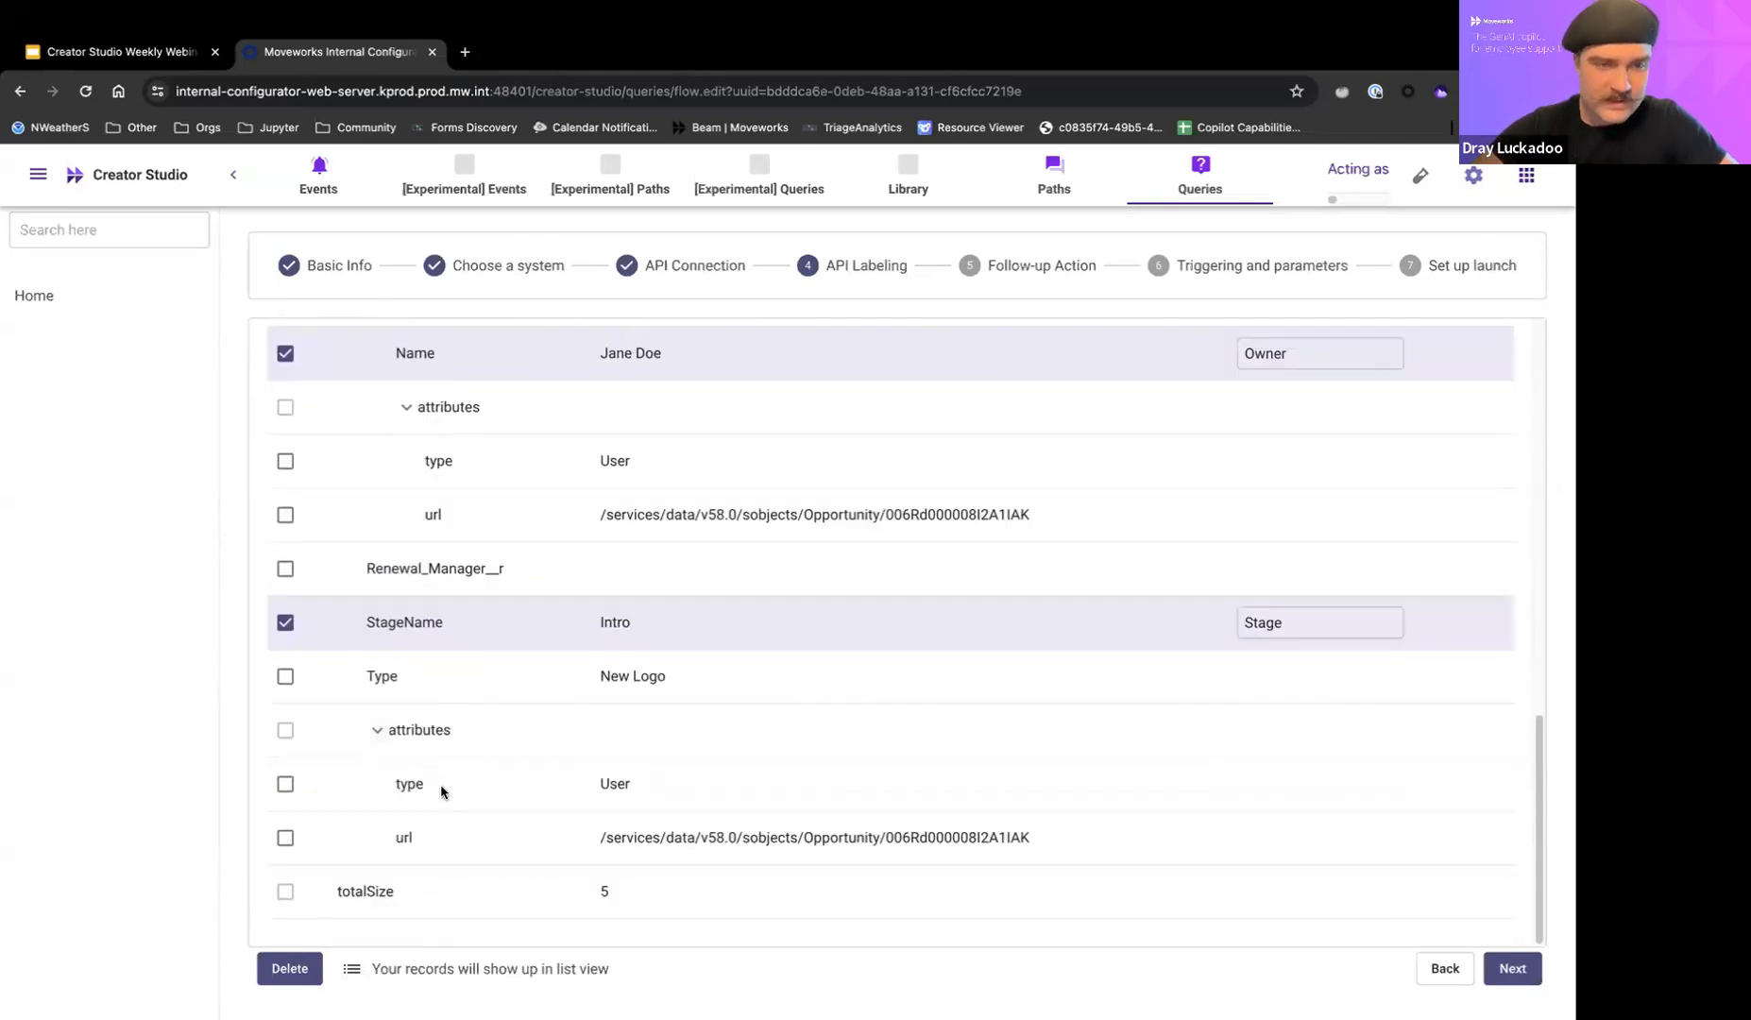
{"action": "scroll", "coordinate": [441, 792], "scroll_direction": "up", "scroll_amount": 3}
{"action": "scroll", "coordinate": [442, 792], "scroll_direction": "down", "scroll_amount": 2}
{"action": "scroll", "coordinate": [441, 791], "scroll_direction": "up", "scroll_amount": 3}
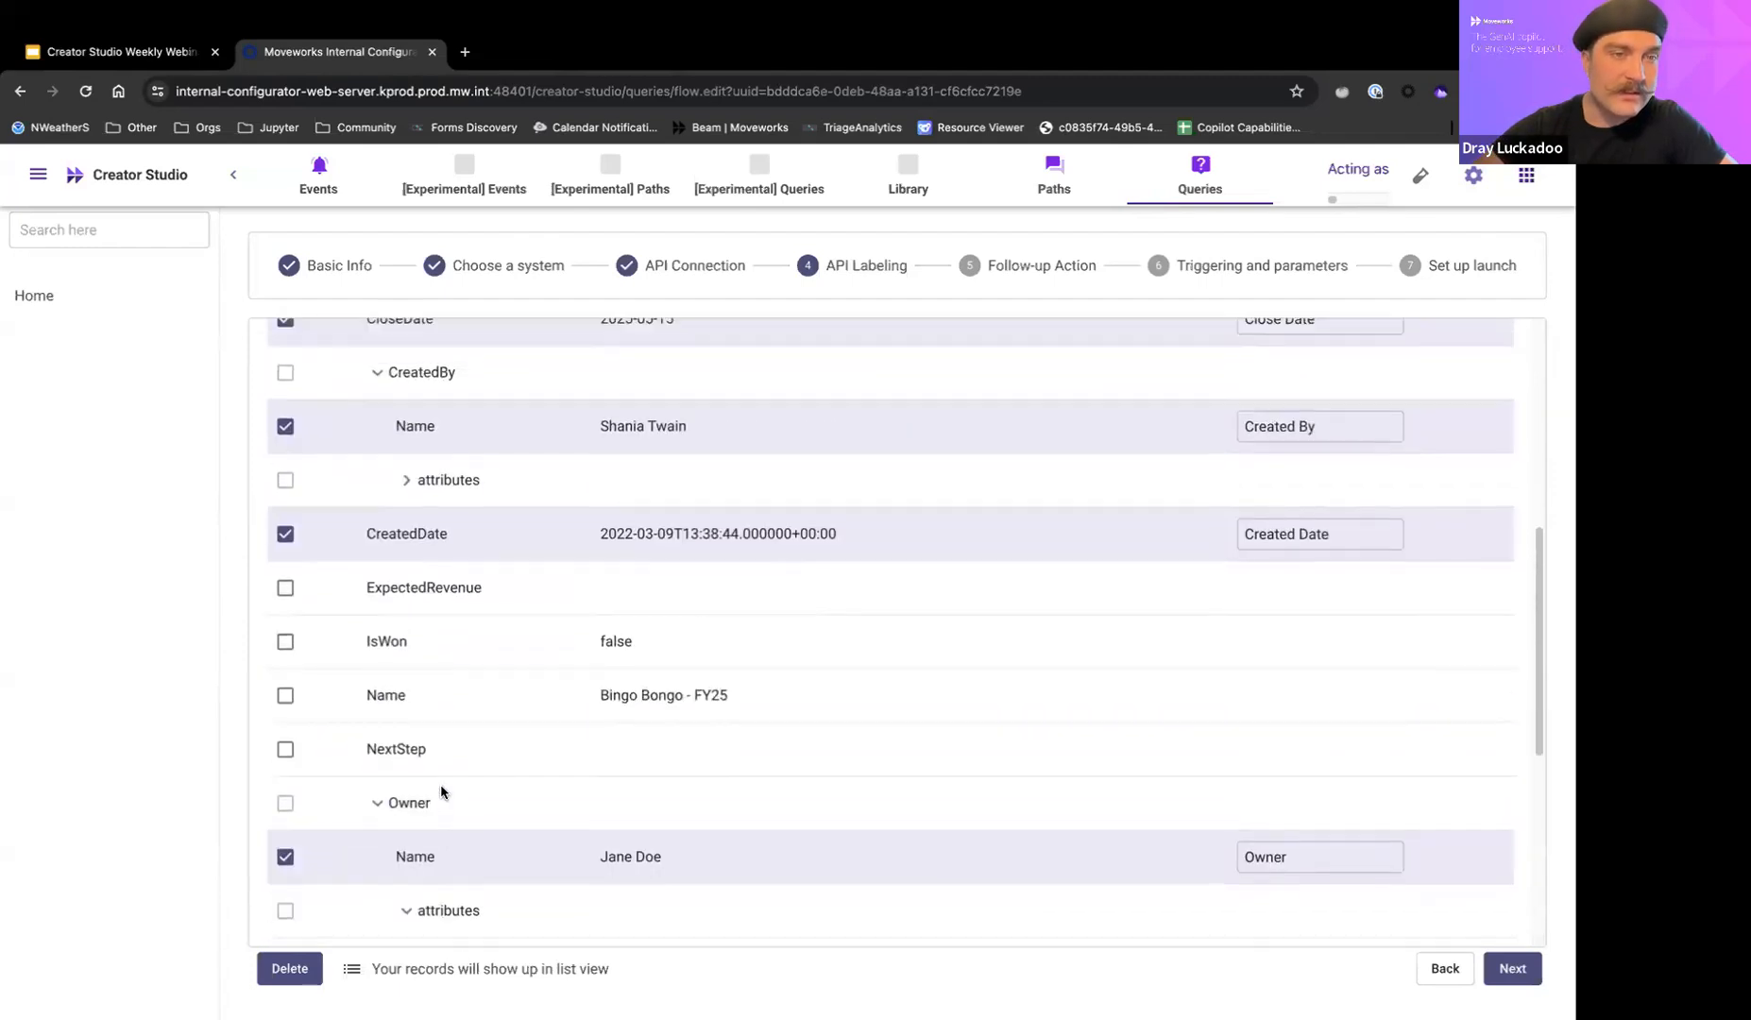
{"action": "scroll", "coordinate": [441, 792], "scroll_direction": "up", "scroll_amount": 2}
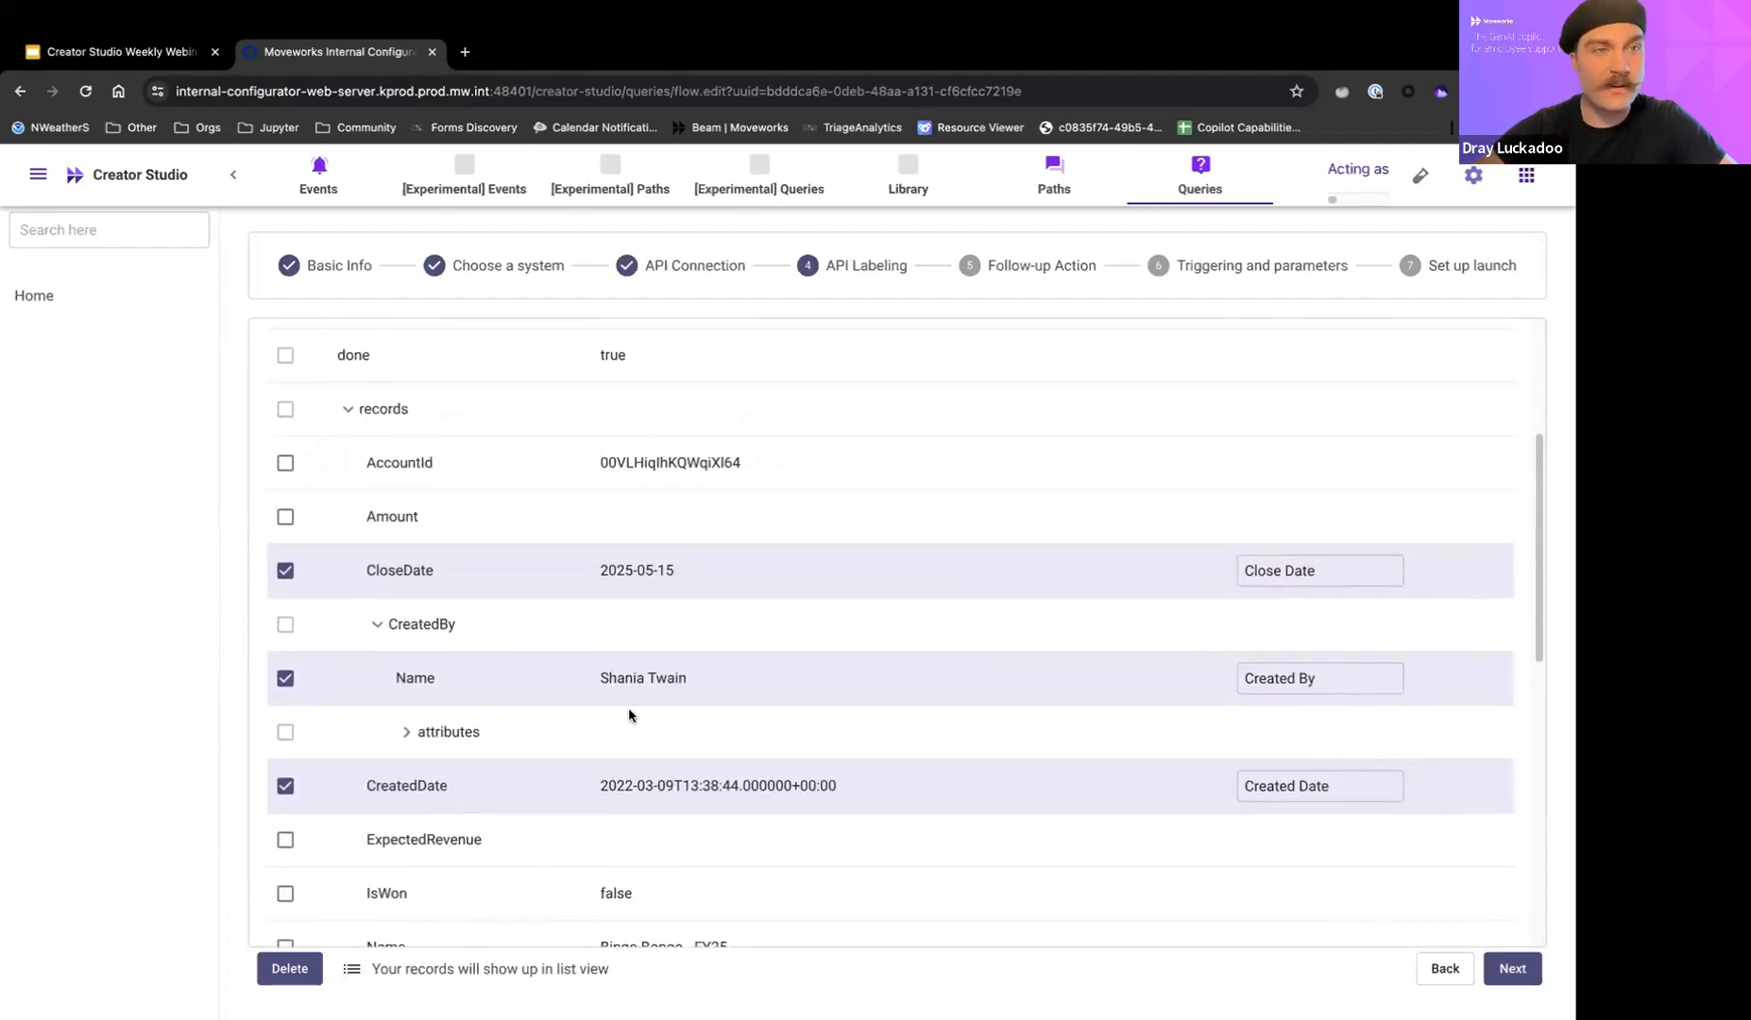
{"action": "scroll", "coordinate": [705, 791], "scroll_direction": "down", "scroll_amount": 5}
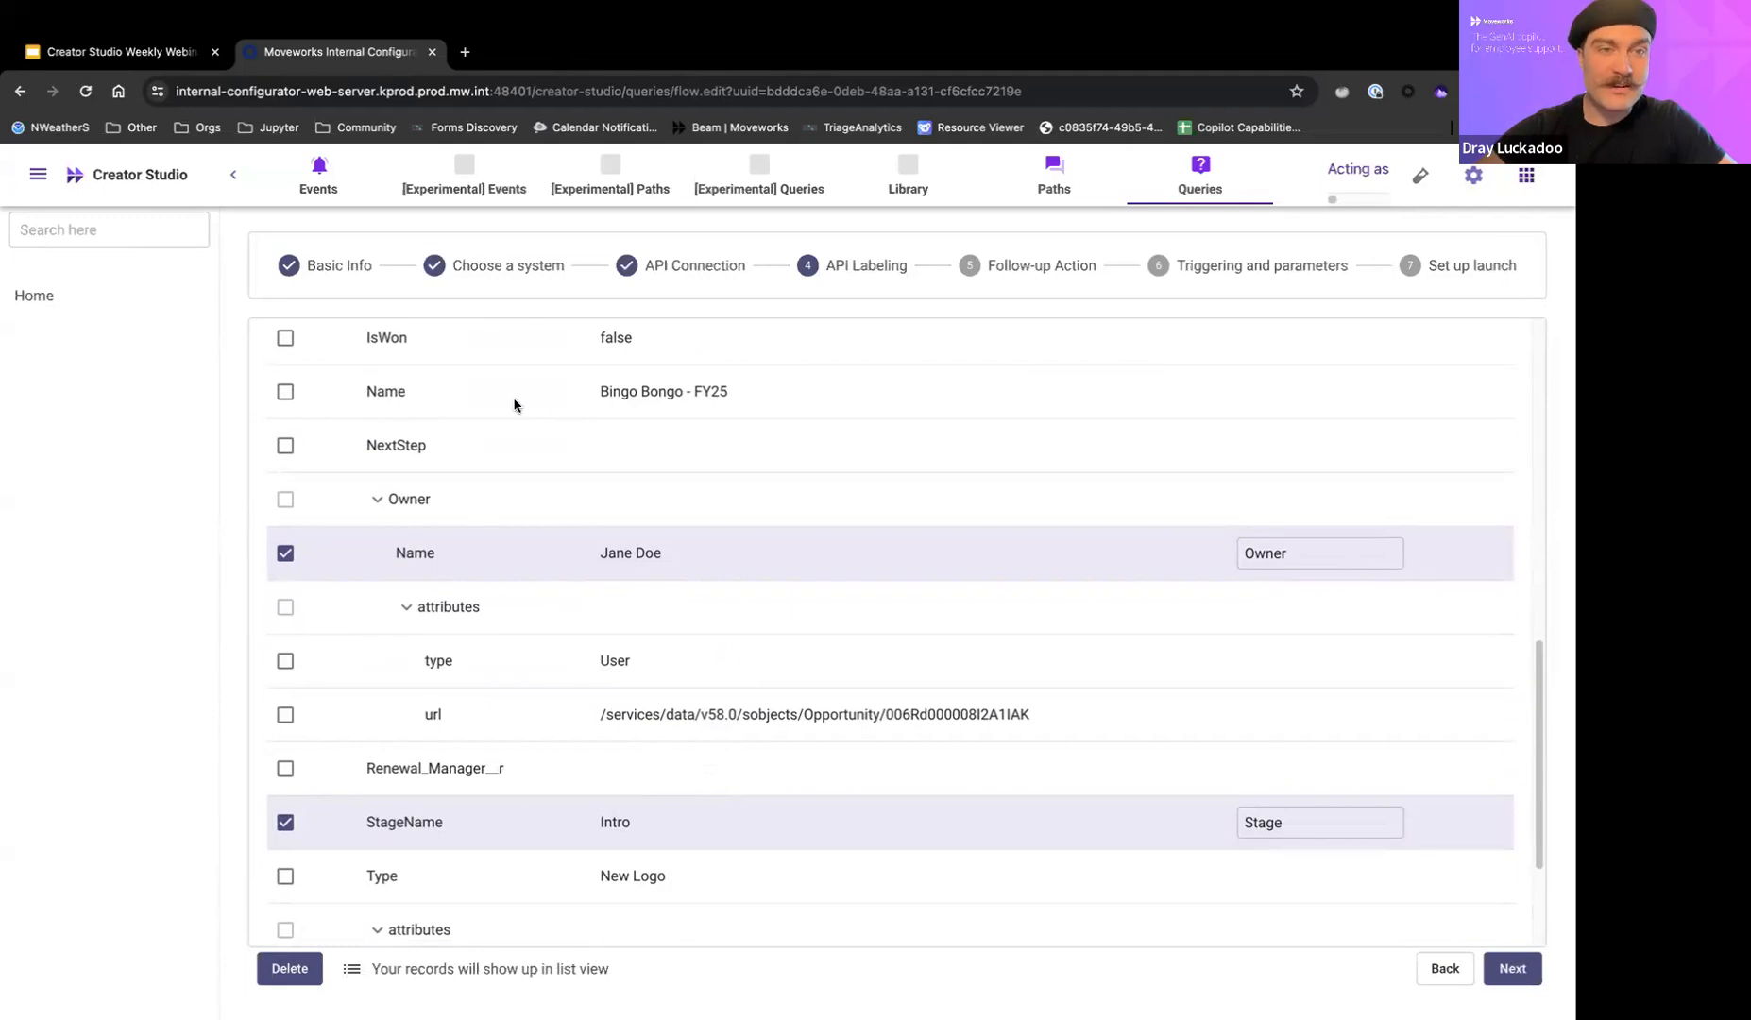
{"action": "scroll", "coordinate": [514, 405], "scroll_direction": "down", "scroll_amount": 3}
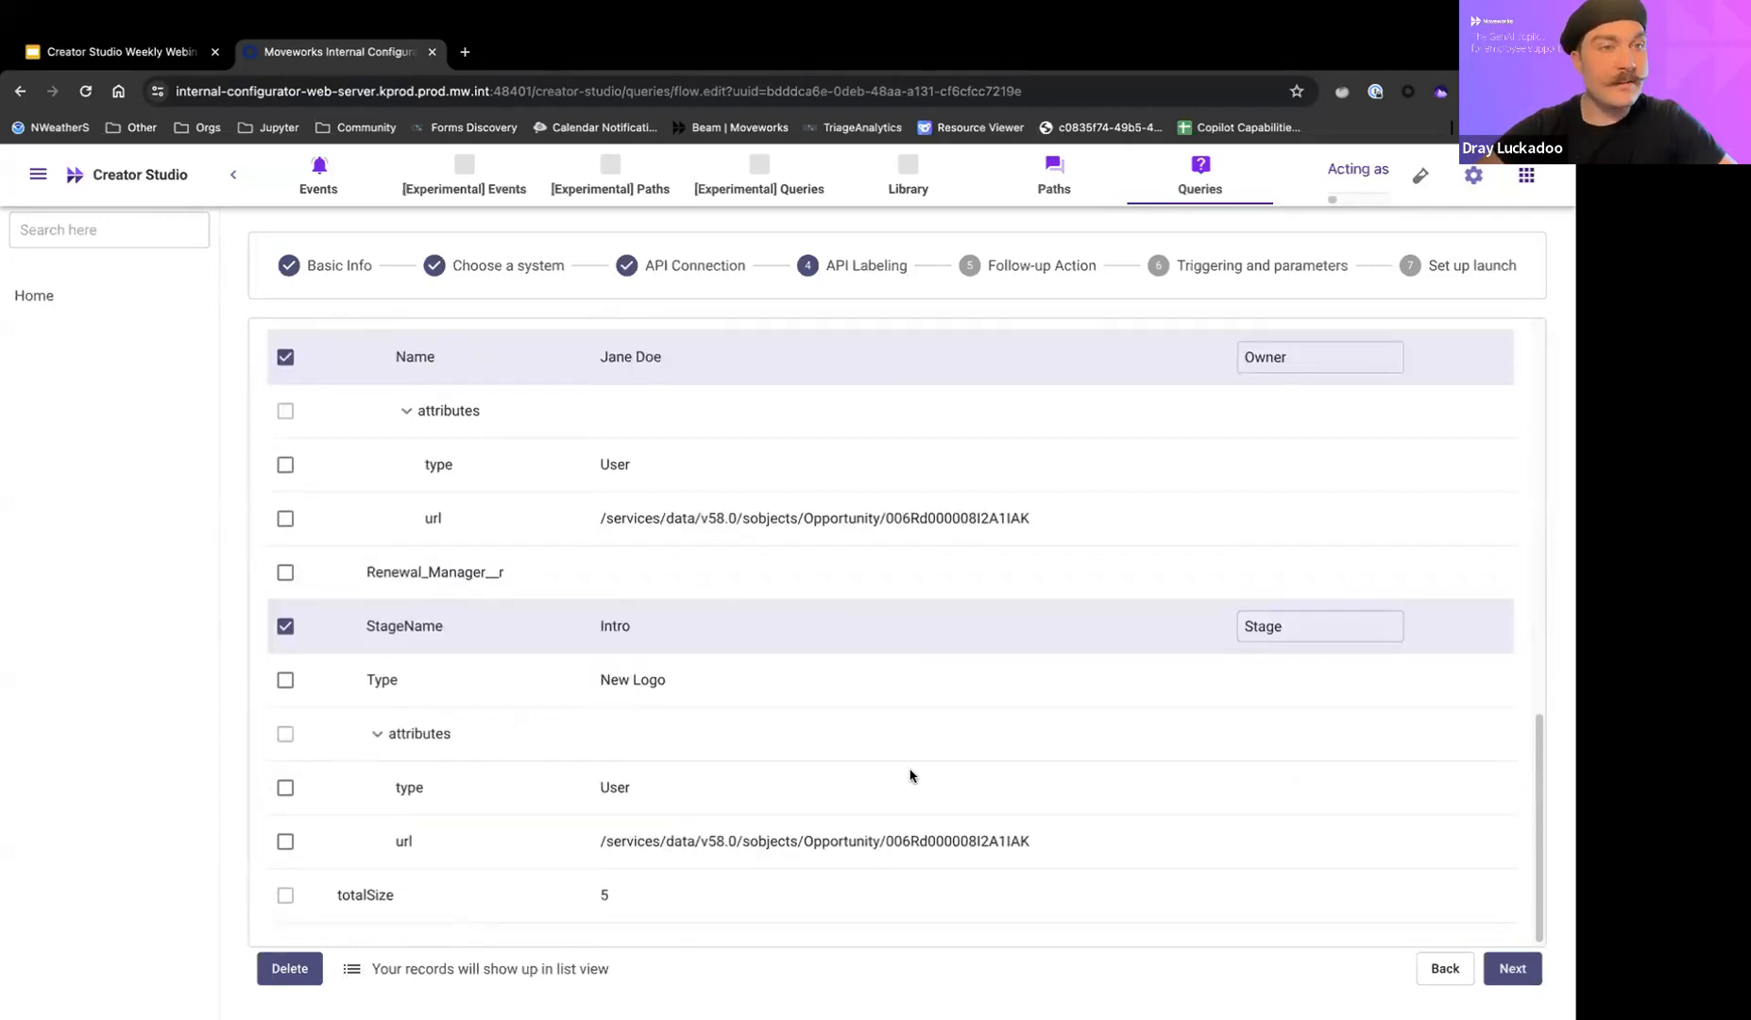
Continue through Follow-up Action with No follow-up action kept, and review the example user utterances under Triggering and parameters.
{"action": "left_click", "coordinate": [1520, 981]}
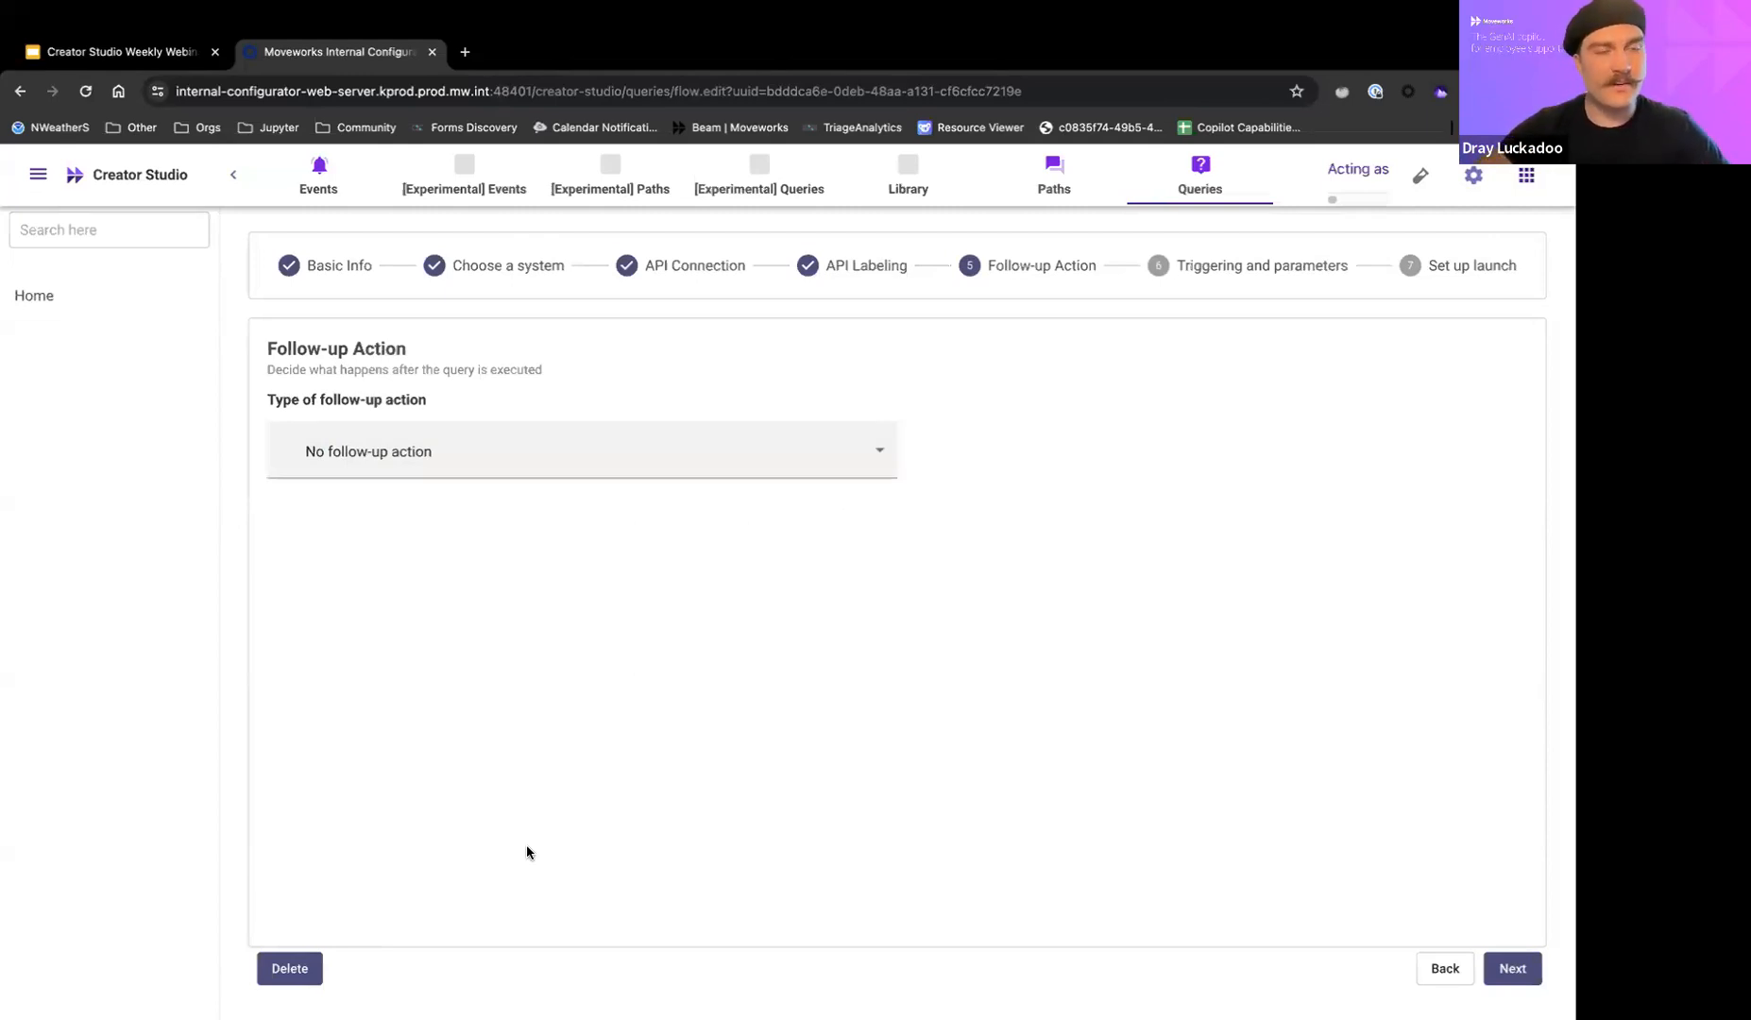
{"action": "left_click", "coordinate": [1515, 968]}
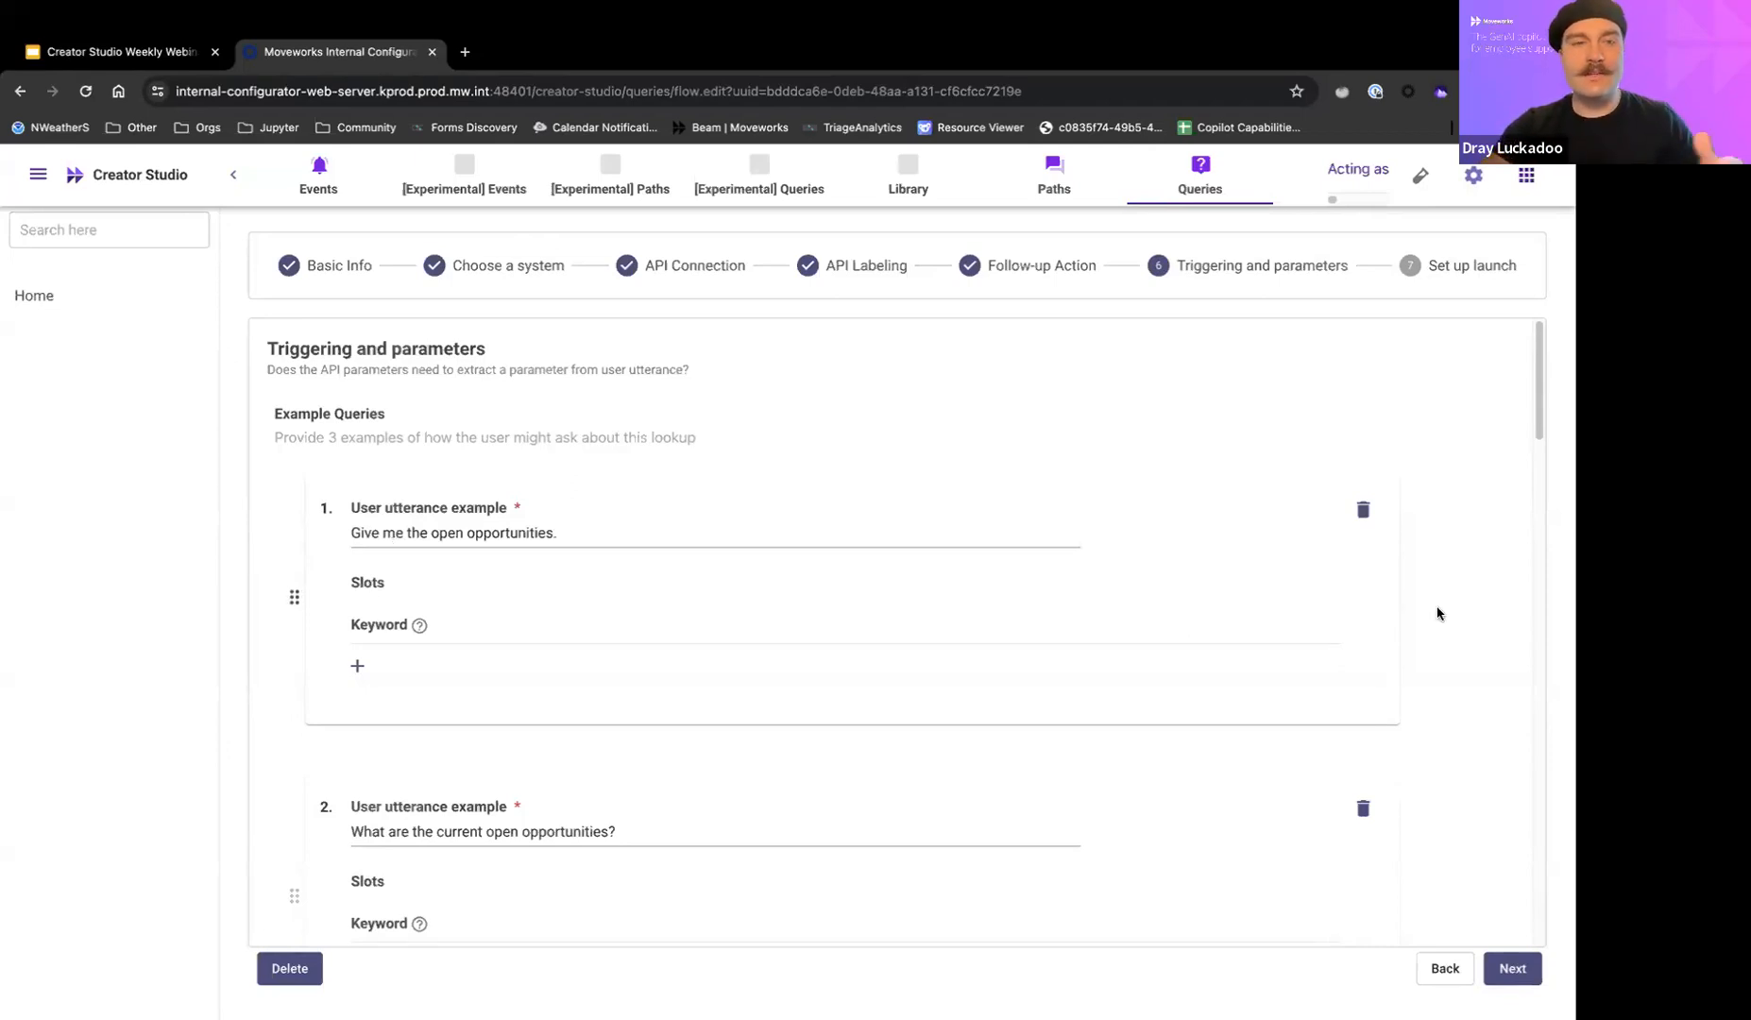
{"action": "scroll", "coordinate": [1438, 614], "scroll_direction": "down", "scroll_amount": 1}
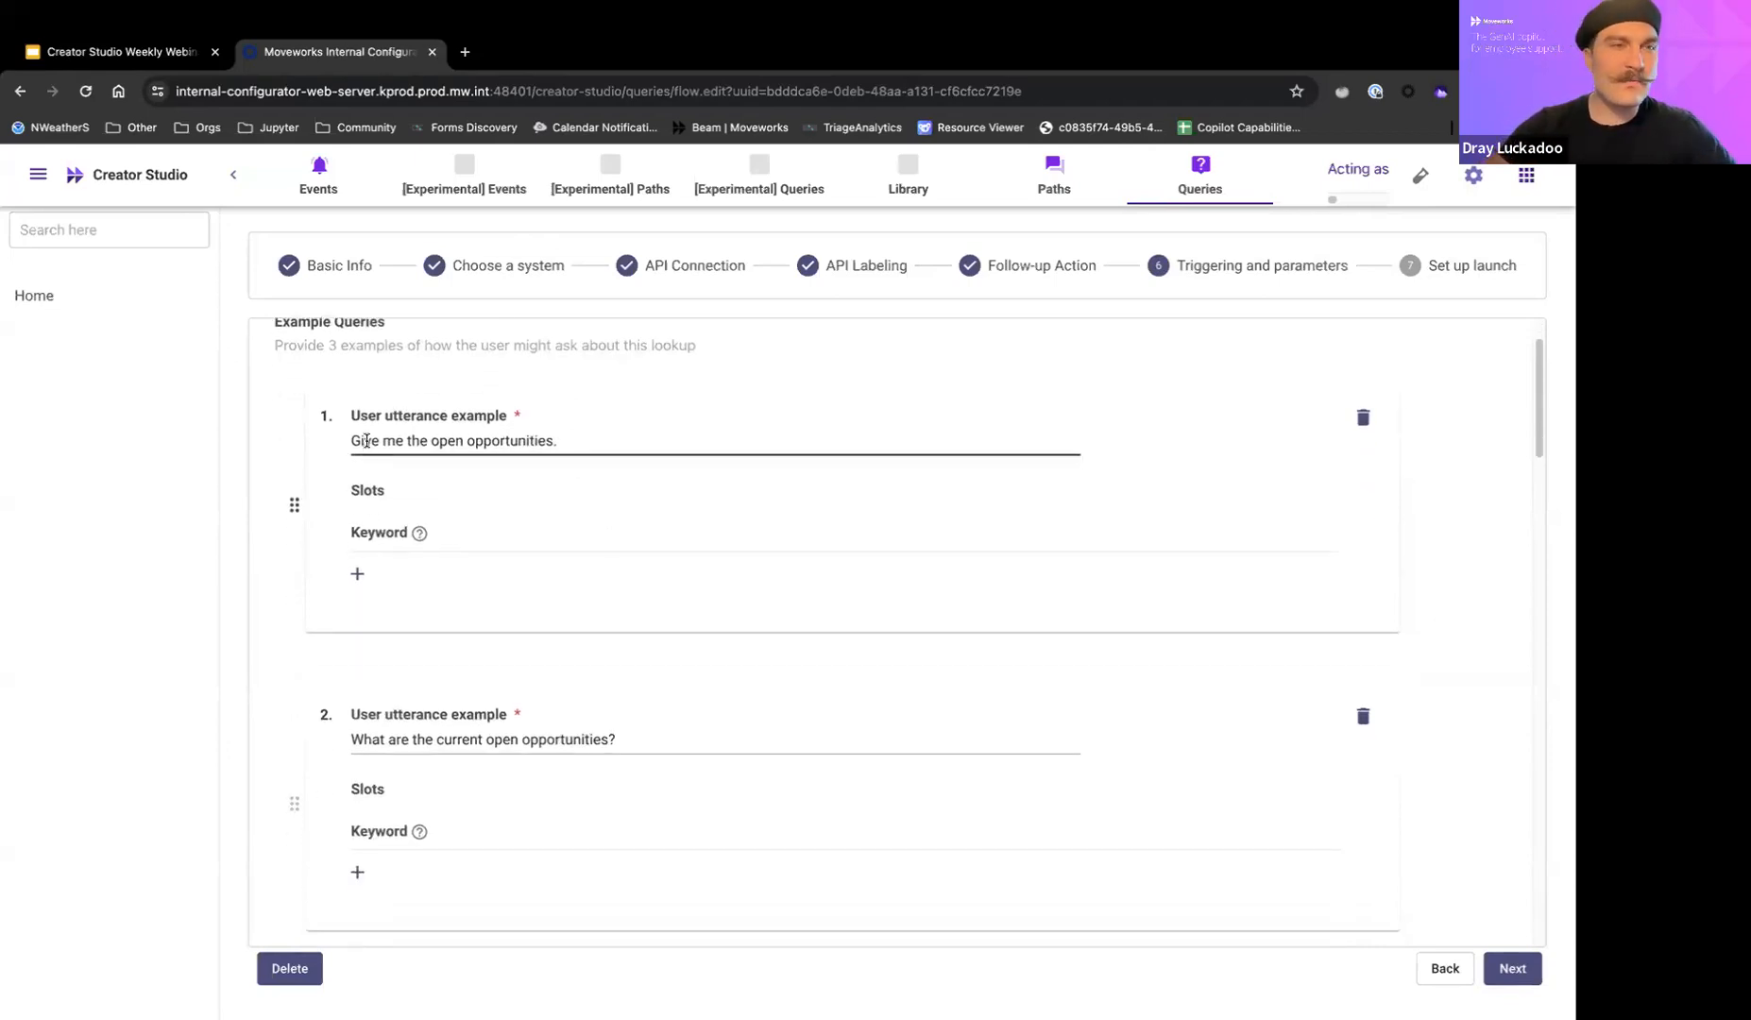
{"action": "left_click_drag", "start_coordinate": [351, 441], "coordinate": [555, 446]}
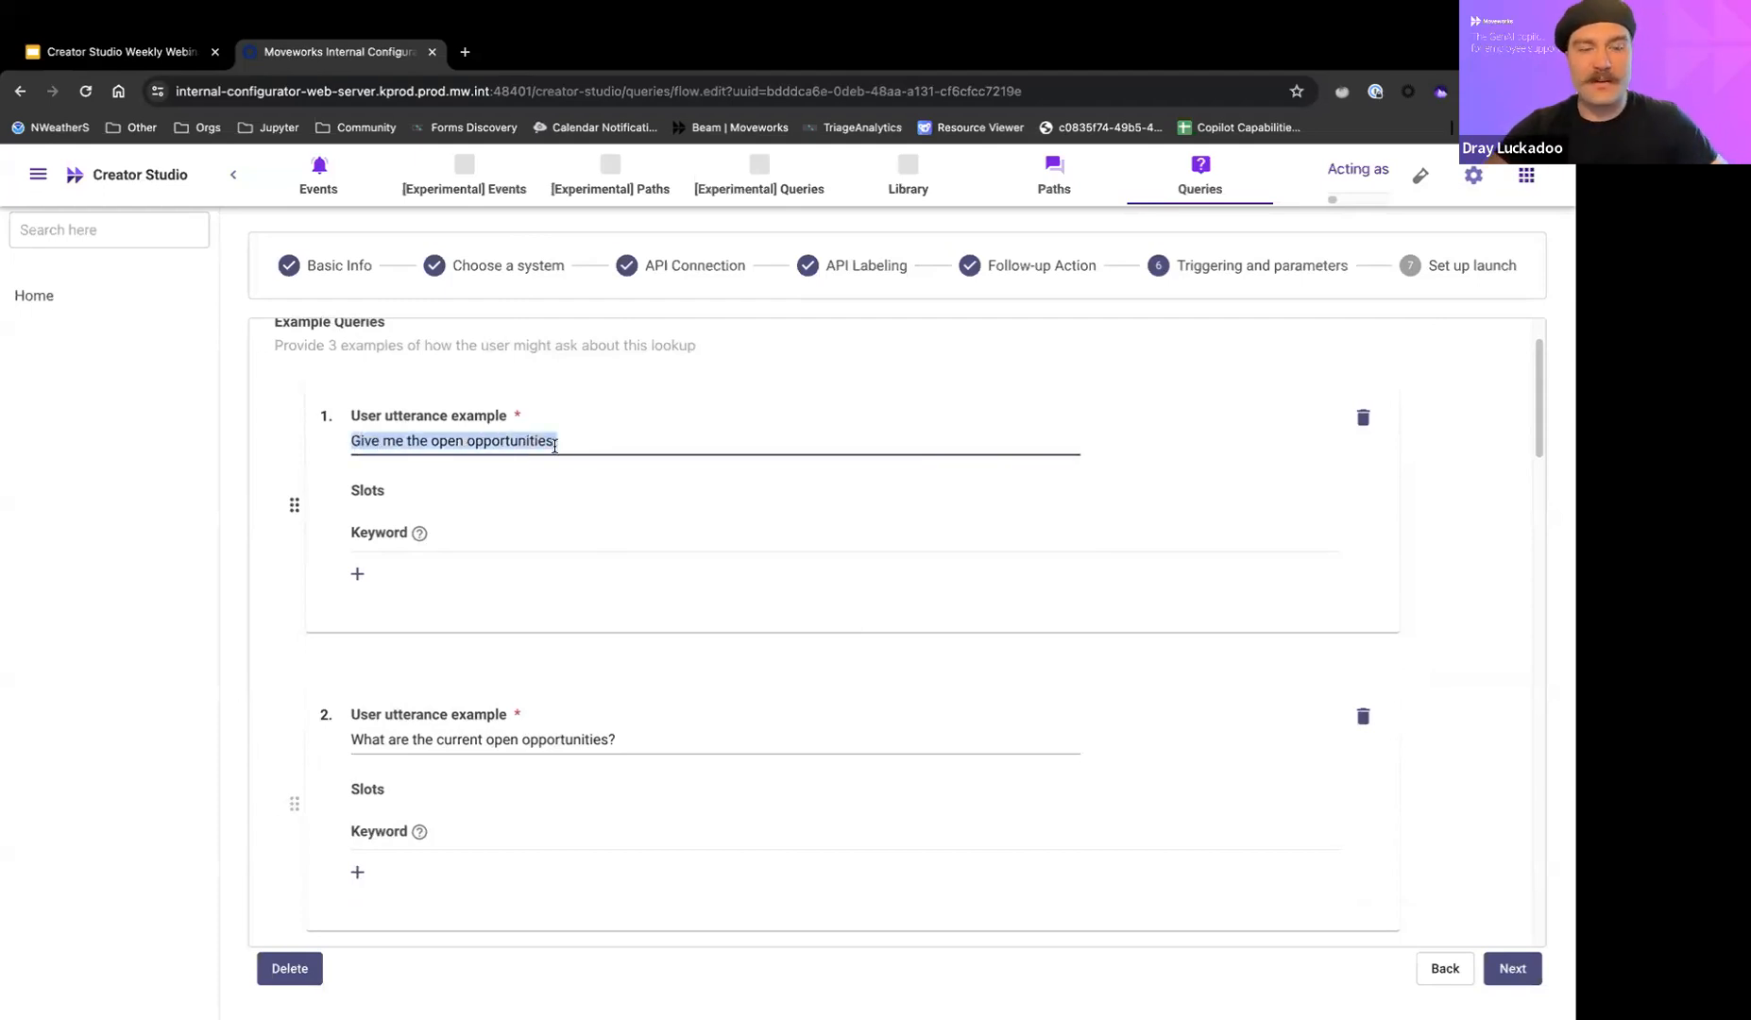
{"action": "scroll", "coordinate": [1259, 586], "scroll_direction": "down", "scroll_amount": 3}
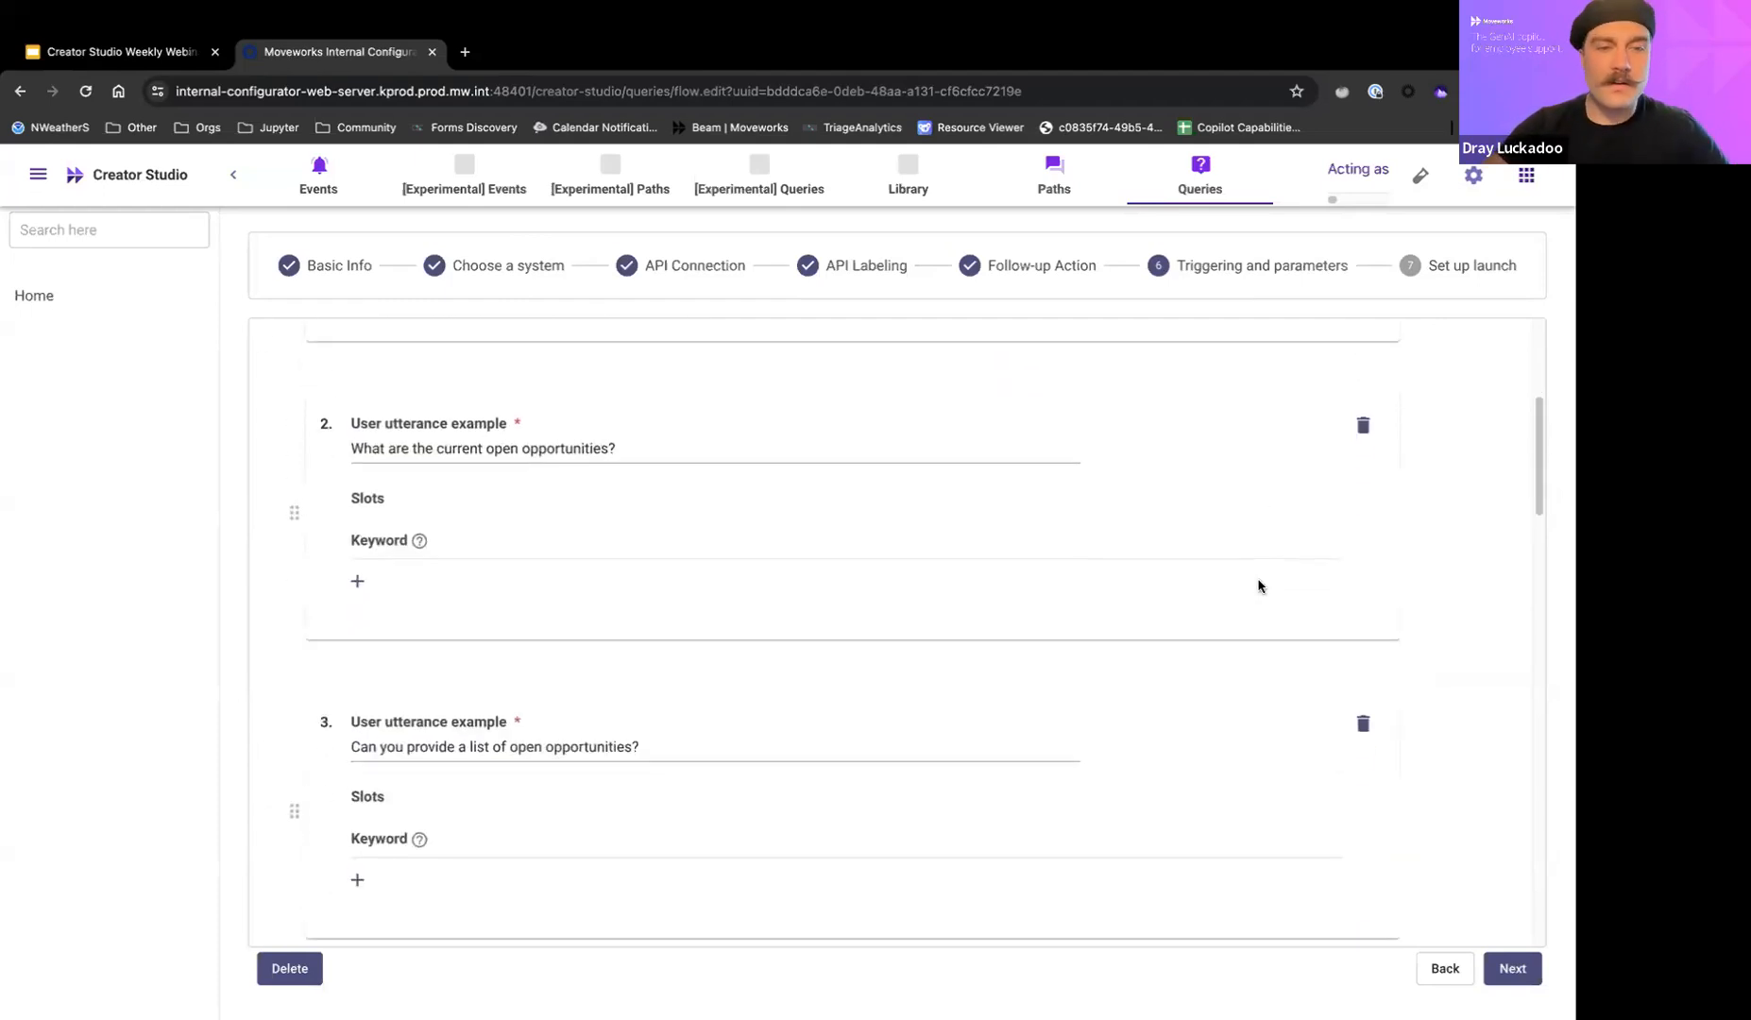
{"action": "scroll", "coordinate": [1238, 585], "scroll_direction": "down", "scroll_amount": 2}
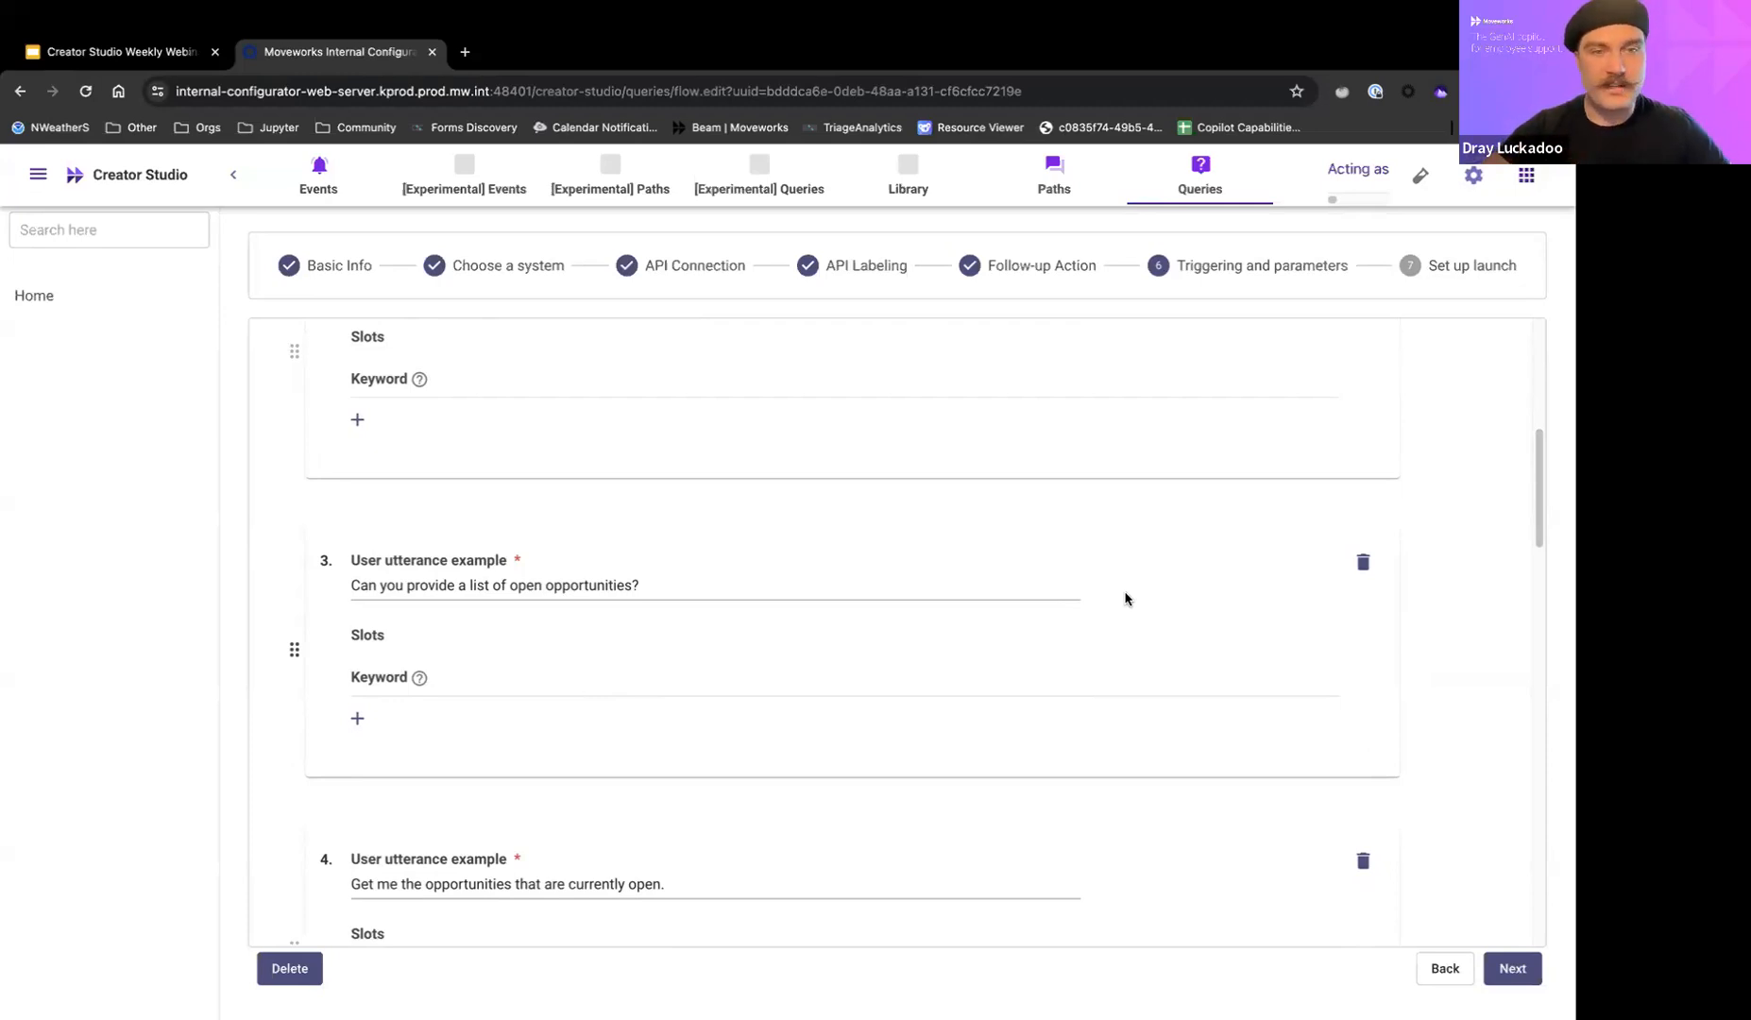
{"action": "scroll", "coordinate": [715, 510], "scroll_direction": "up", "scroll_amount": 3}
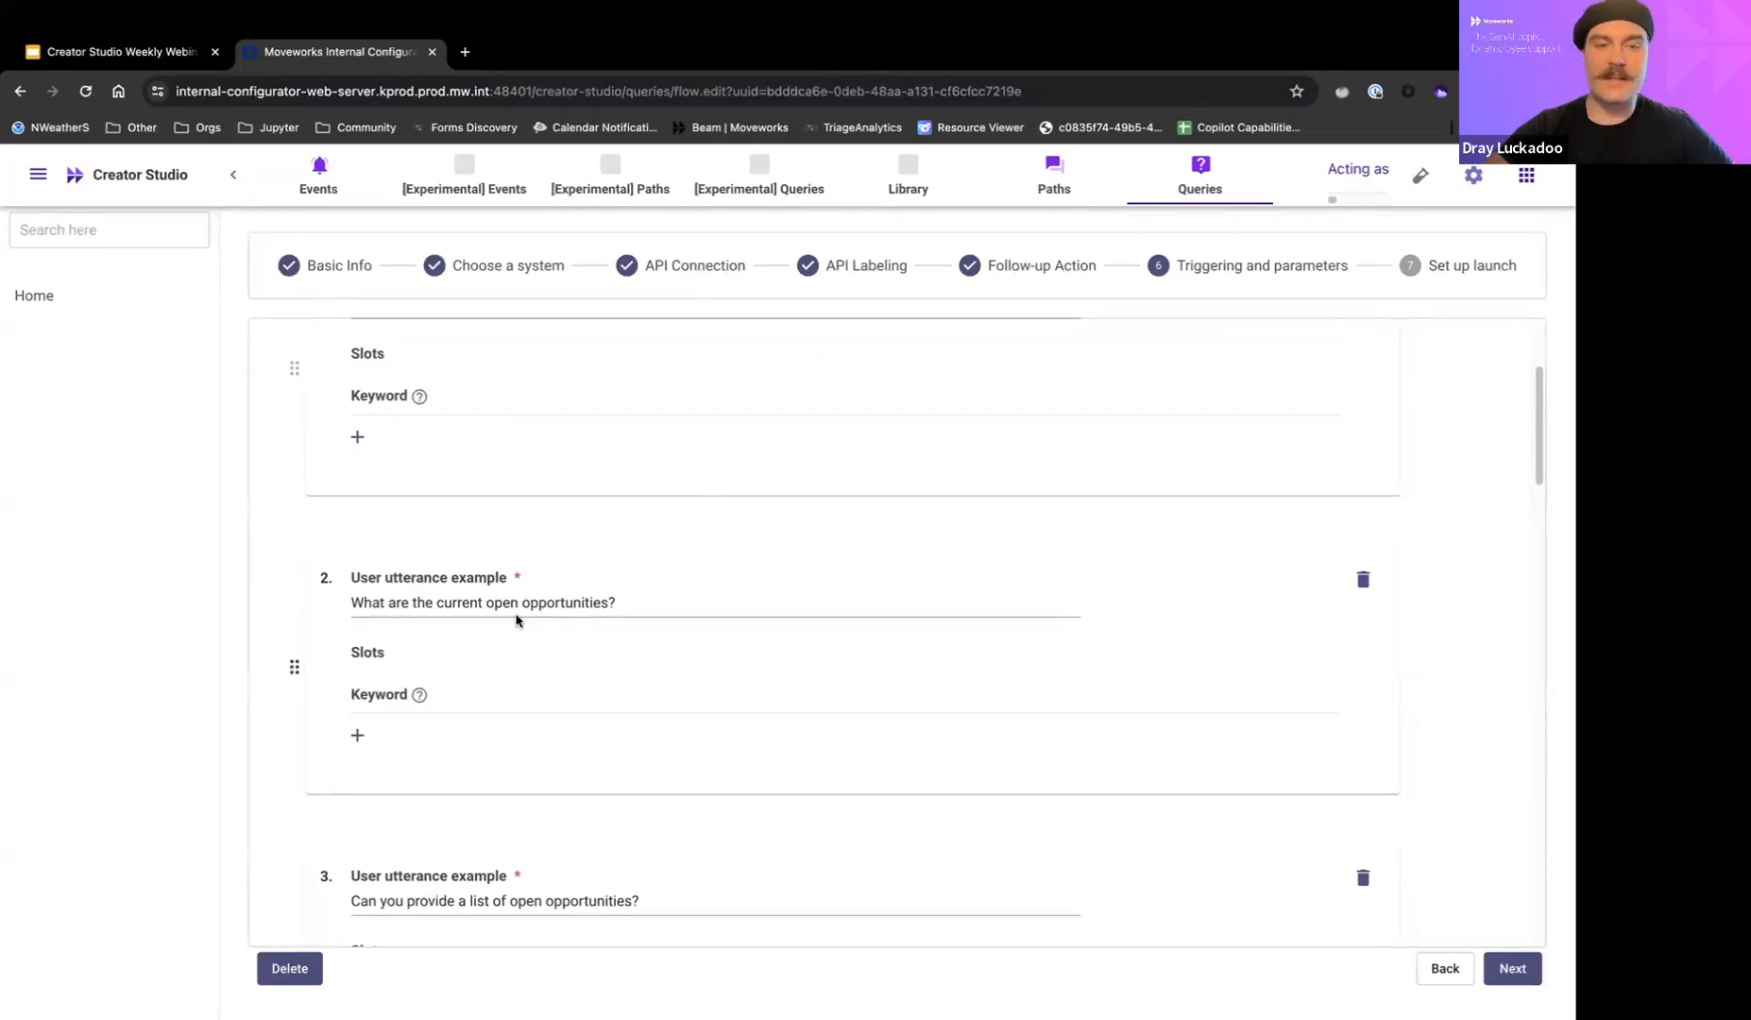
{"action": "scroll", "coordinate": [556, 627], "scroll_direction": "down", "scroll_amount": 1}
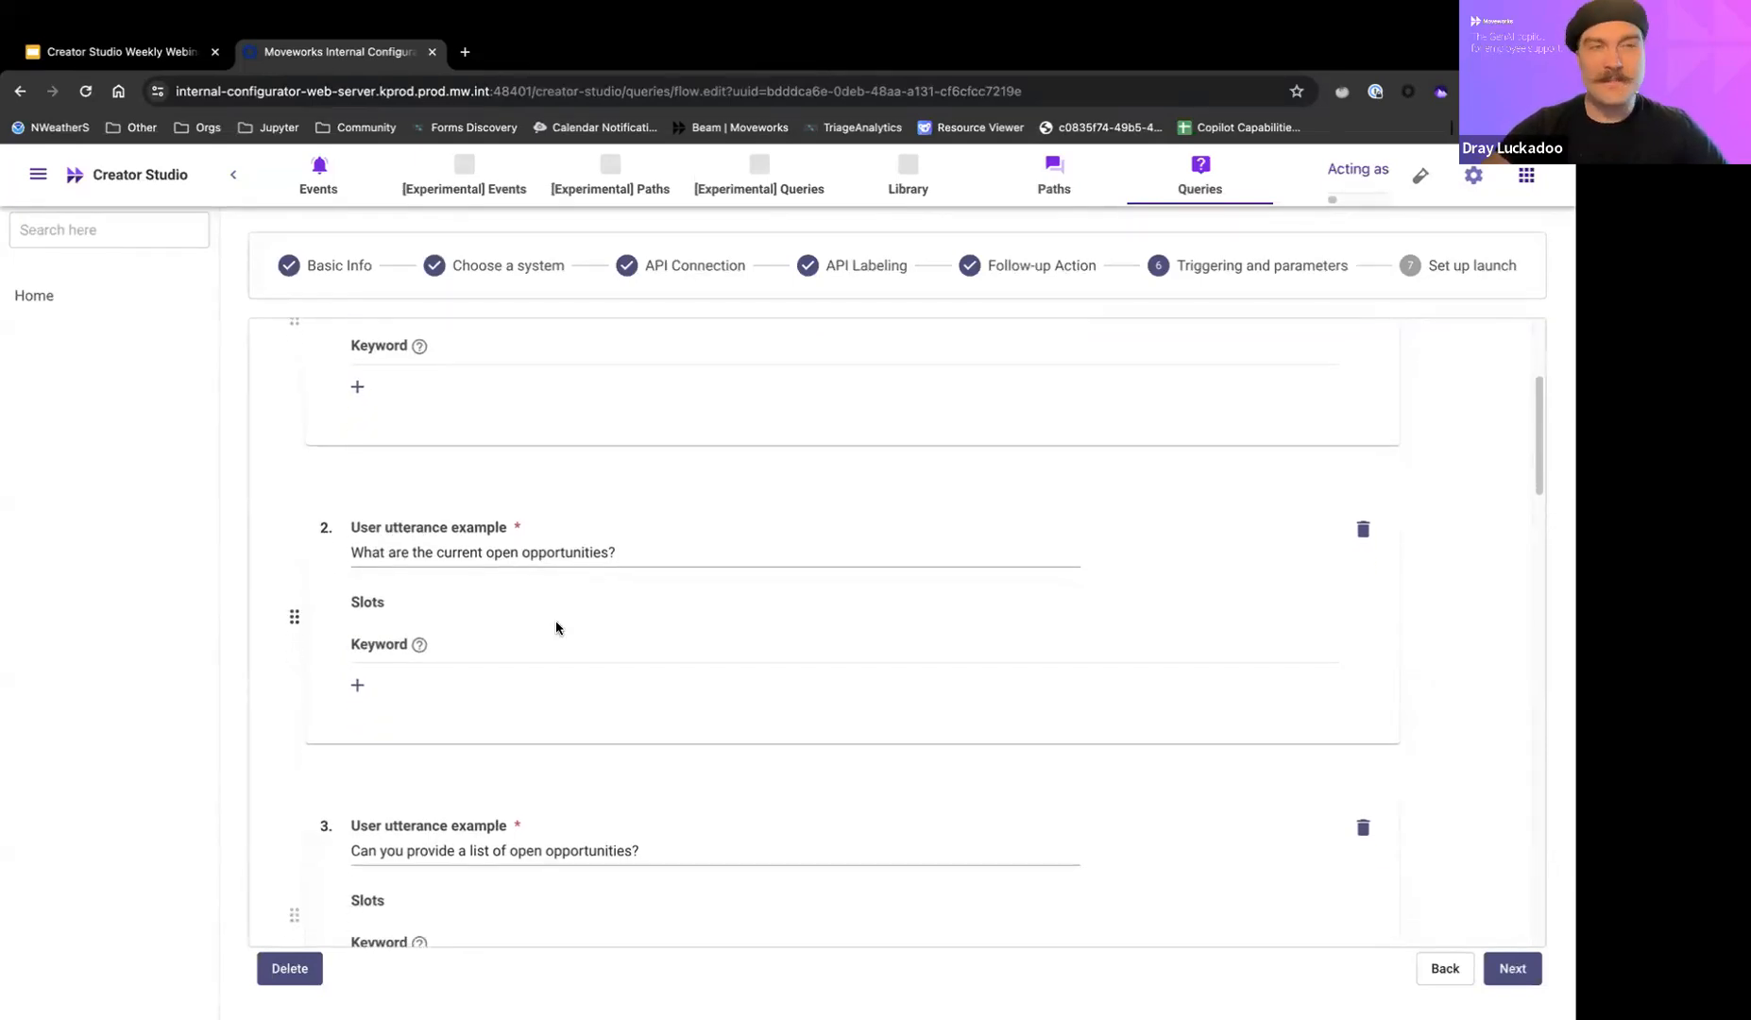
{"action": "scroll", "coordinate": [1168, 500], "scroll_direction": "up", "scroll_amount": 3}
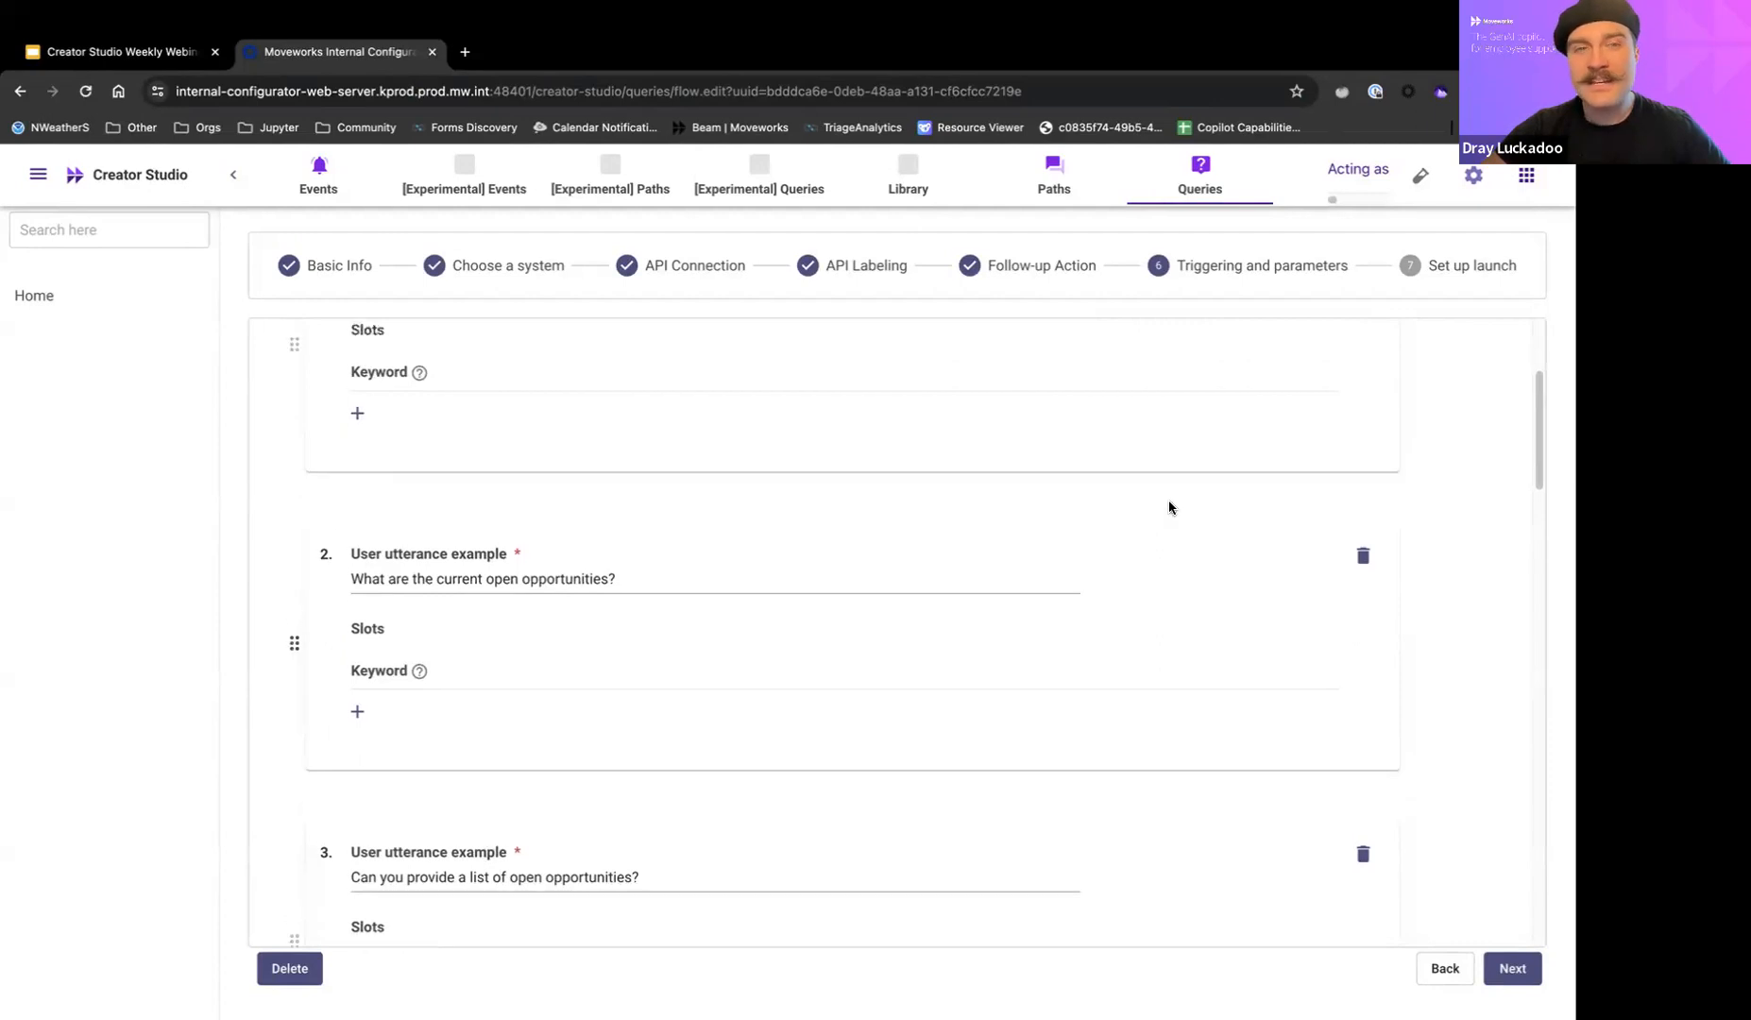
{"action": "left_click", "coordinate": [1074, 511]}
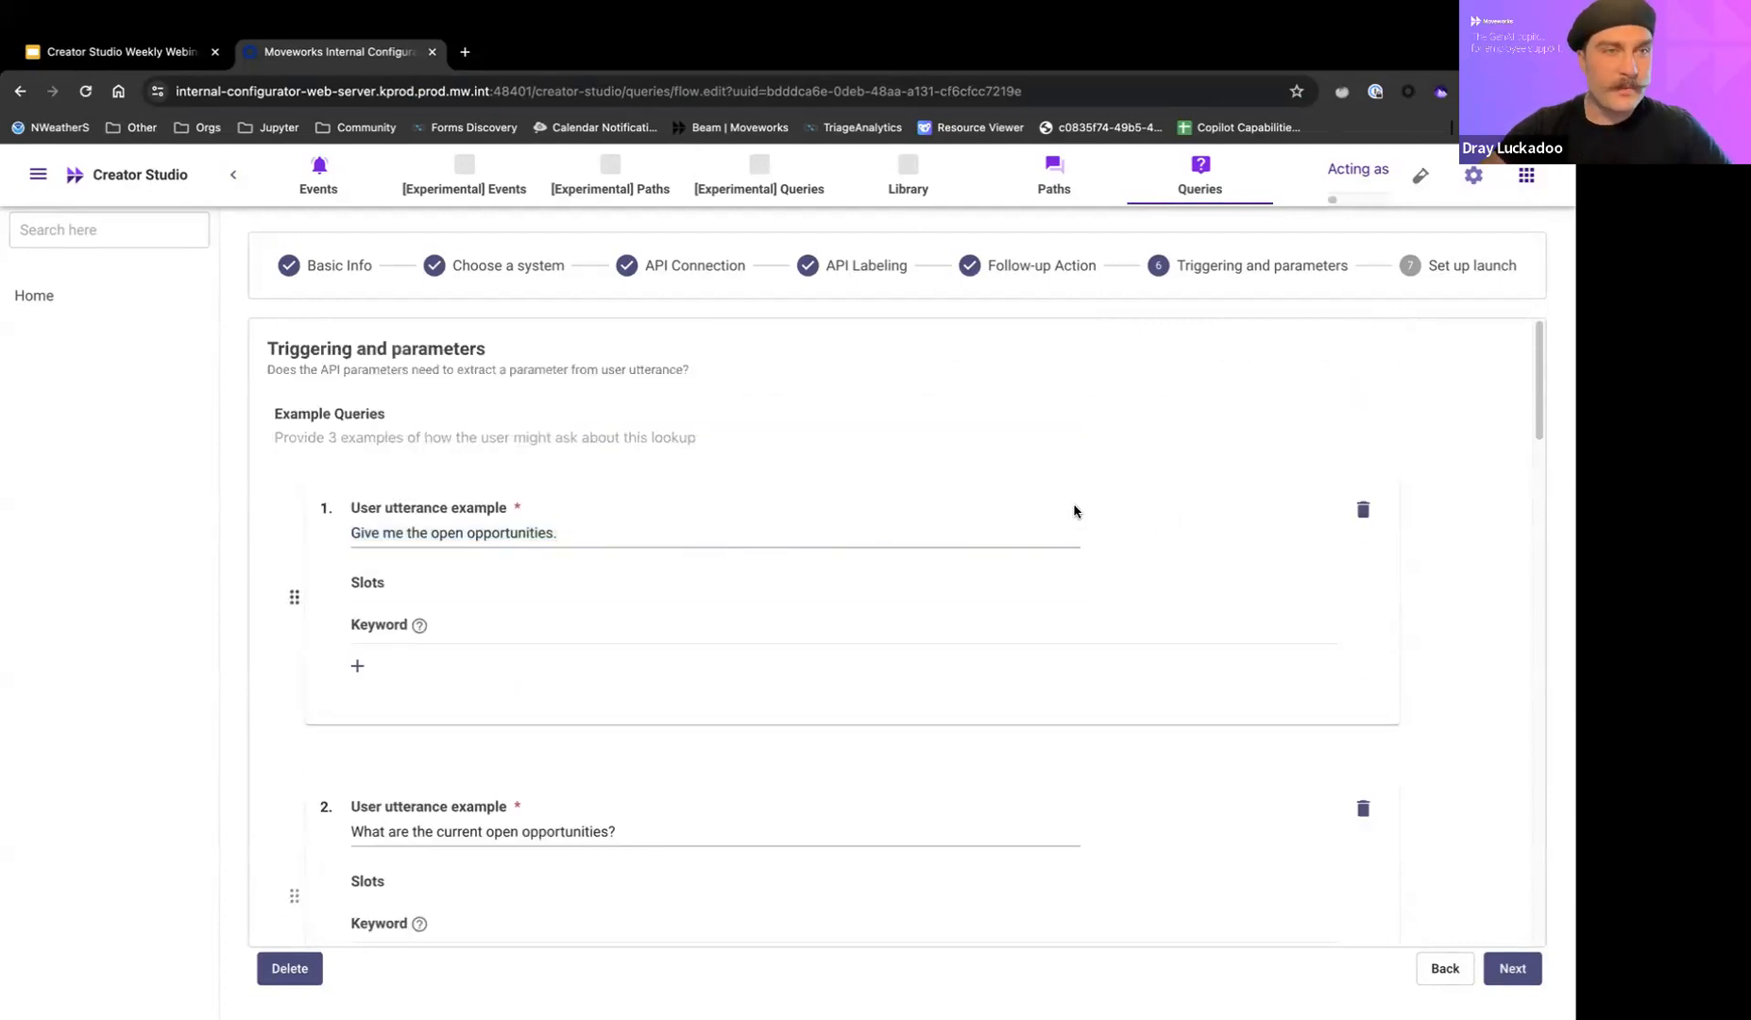
{"action": "scroll", "coordinate": [1074, 511], "scroll_direction": "down", "scroll_amount": 20}
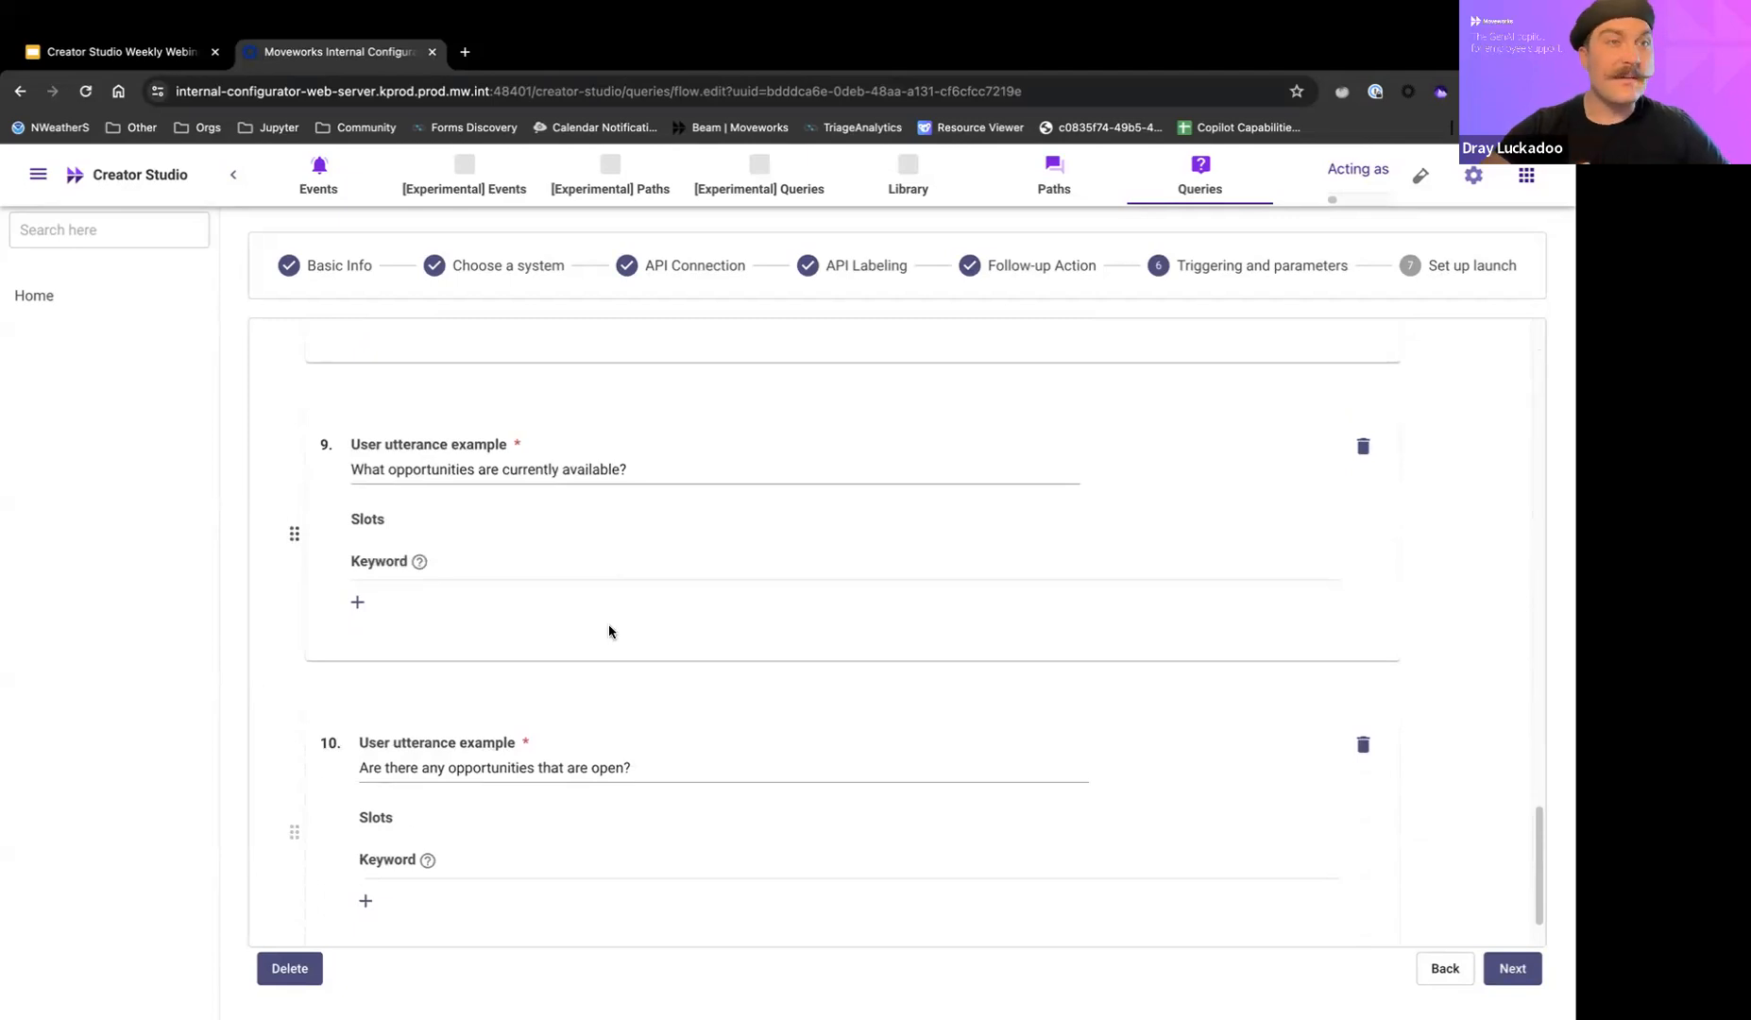
Continue to Set up launch and review the available launch options, keeping Launch to selected emails.
{"action": "left_click", "coordinate": [1503, 973]}
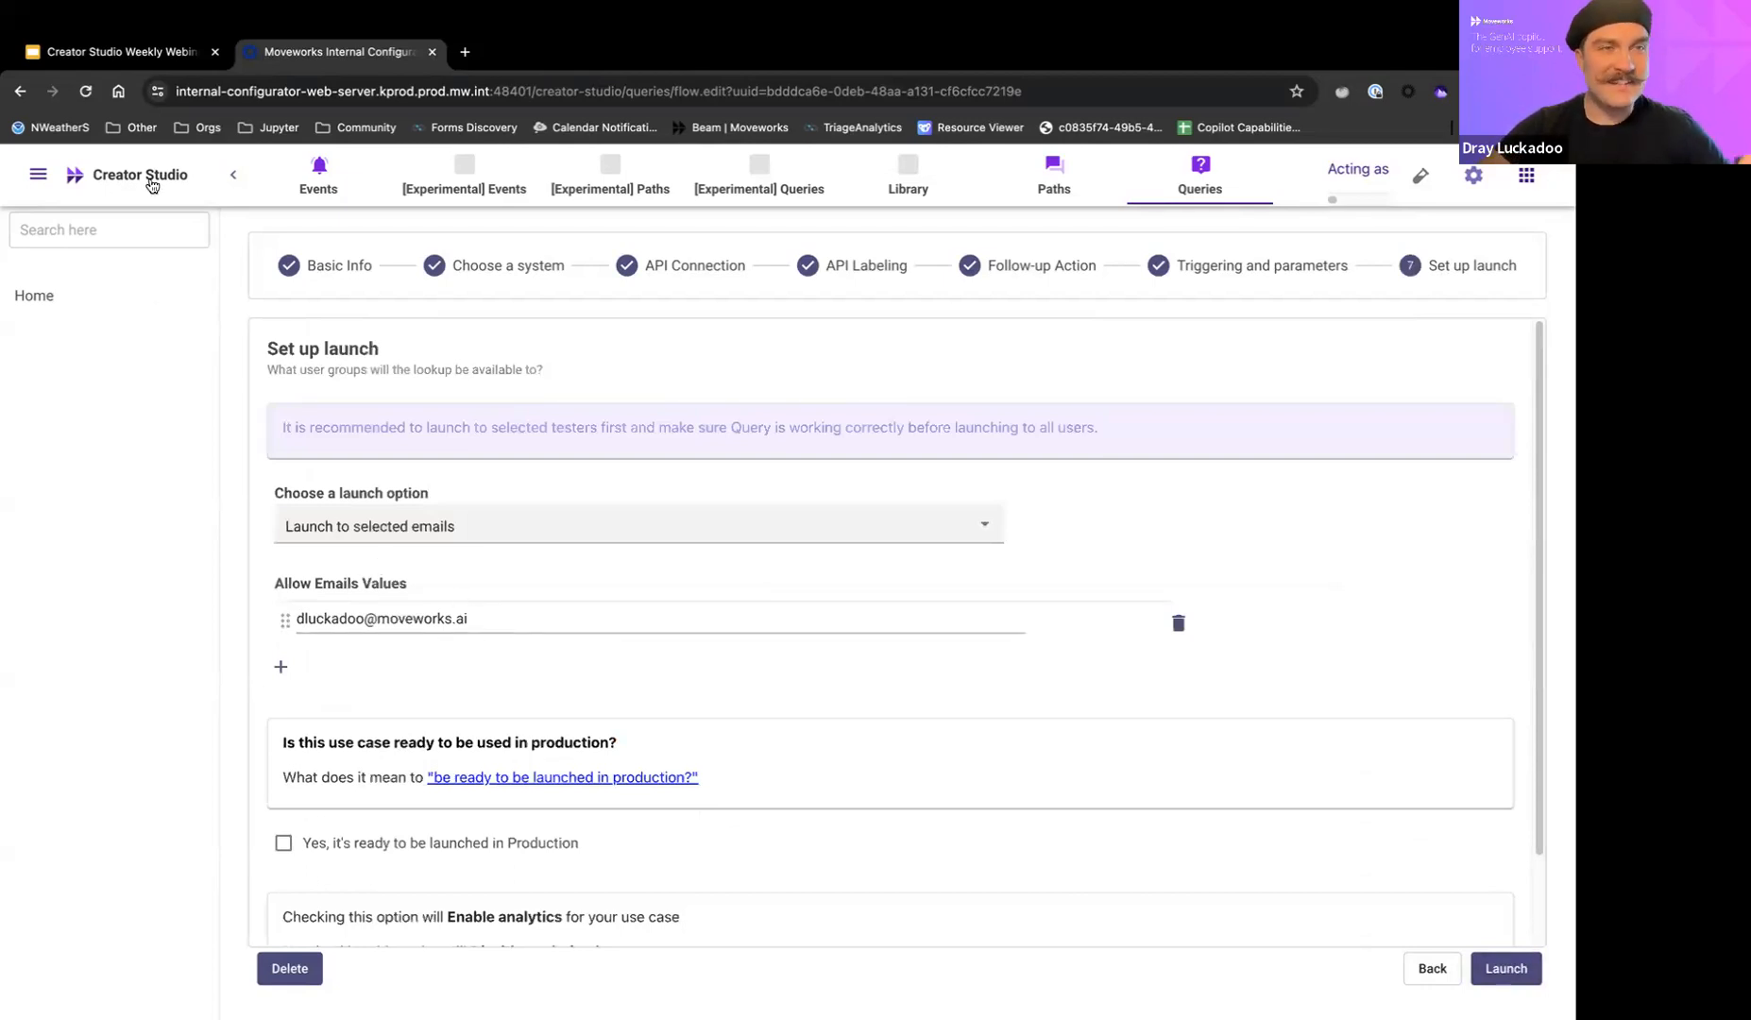
{"action": "left_click", "coordinate": [355, 533]}
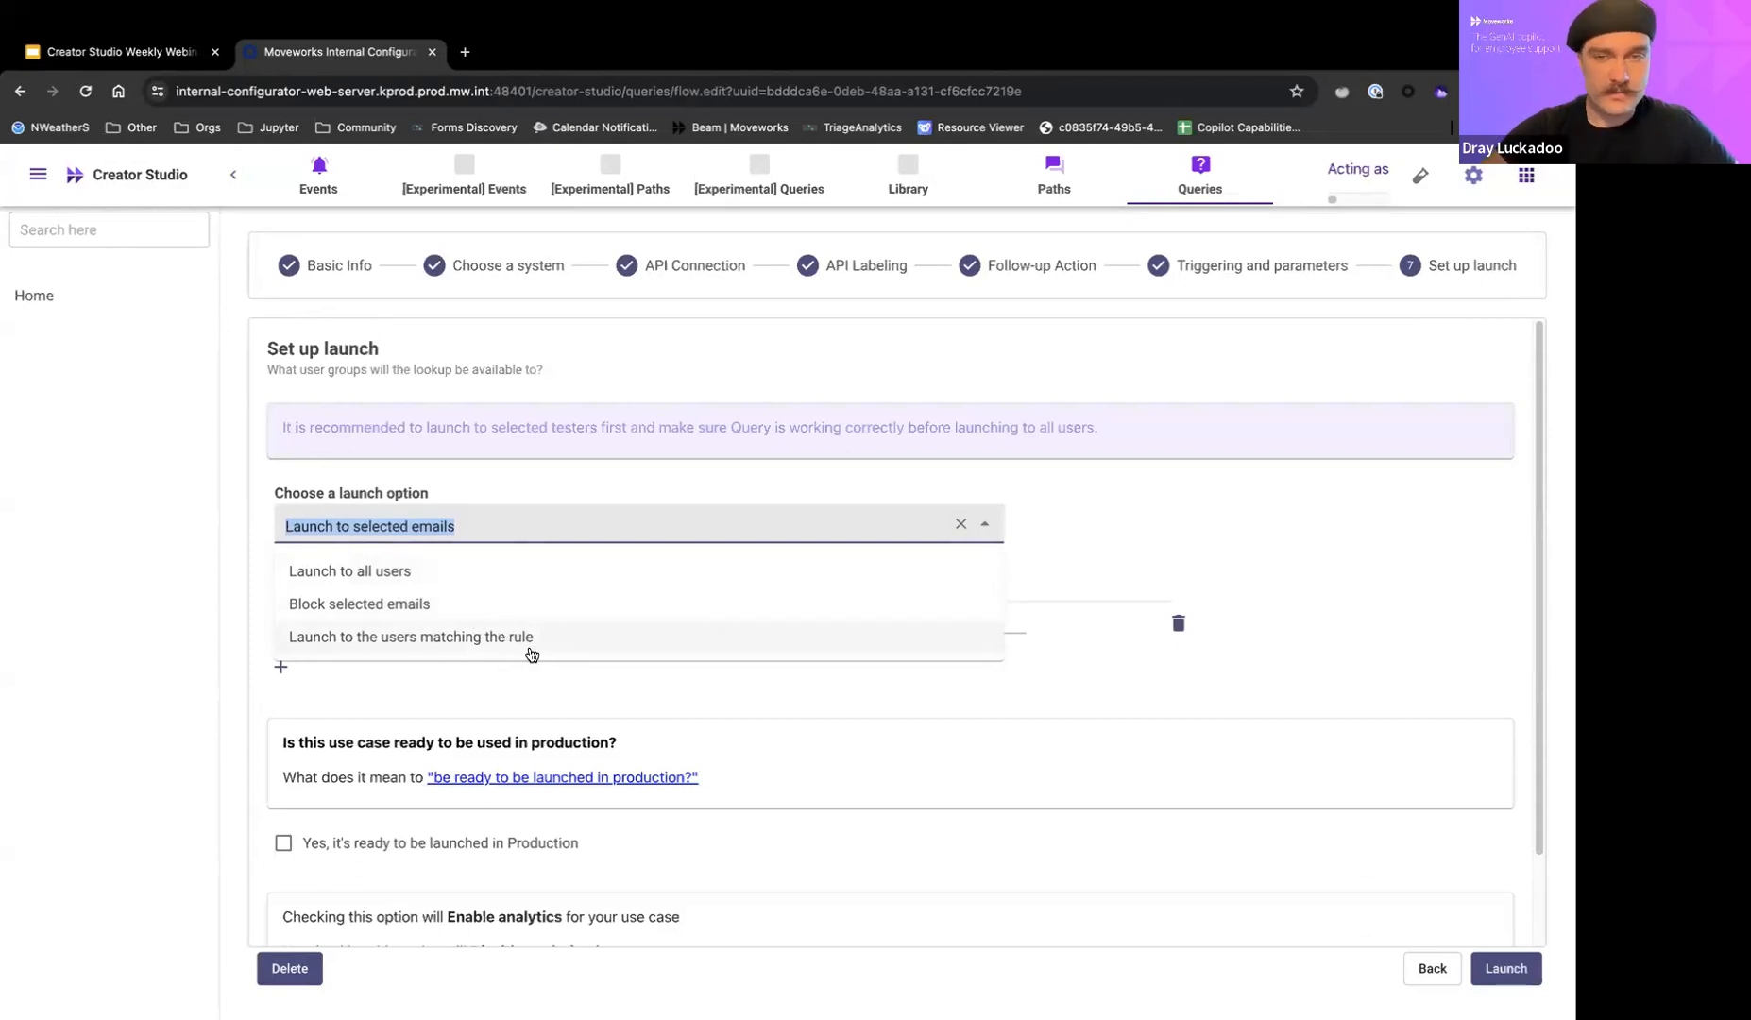
{"action": "left_click", "coordinate": [751, 695]}
Switch to the Creator Studio webinar presentation in Google Slides and select the Demo slide.
{"action": "left_click", "coordinate": [161, 55]}
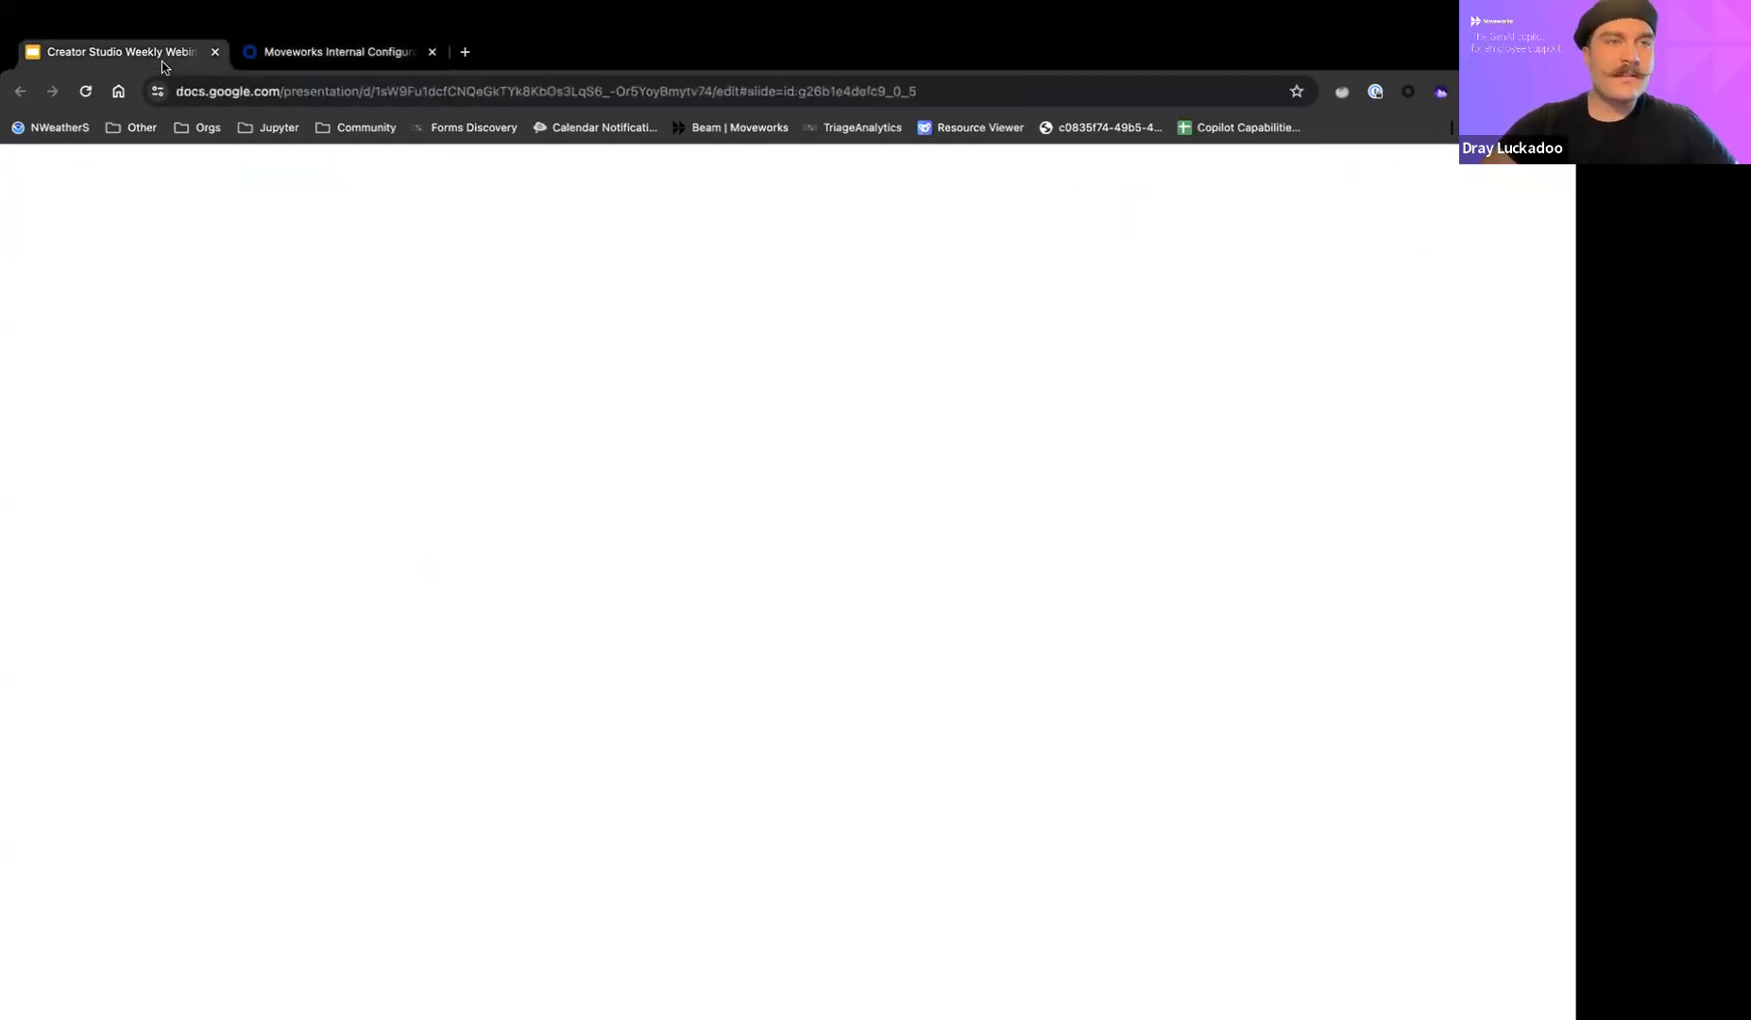
{"action": "scroll", "coordinate": [97, 860], "scroll_direction": "down", "scroll_amount": 1}
{"action": "left_click", "coordinate": [106, 841]}
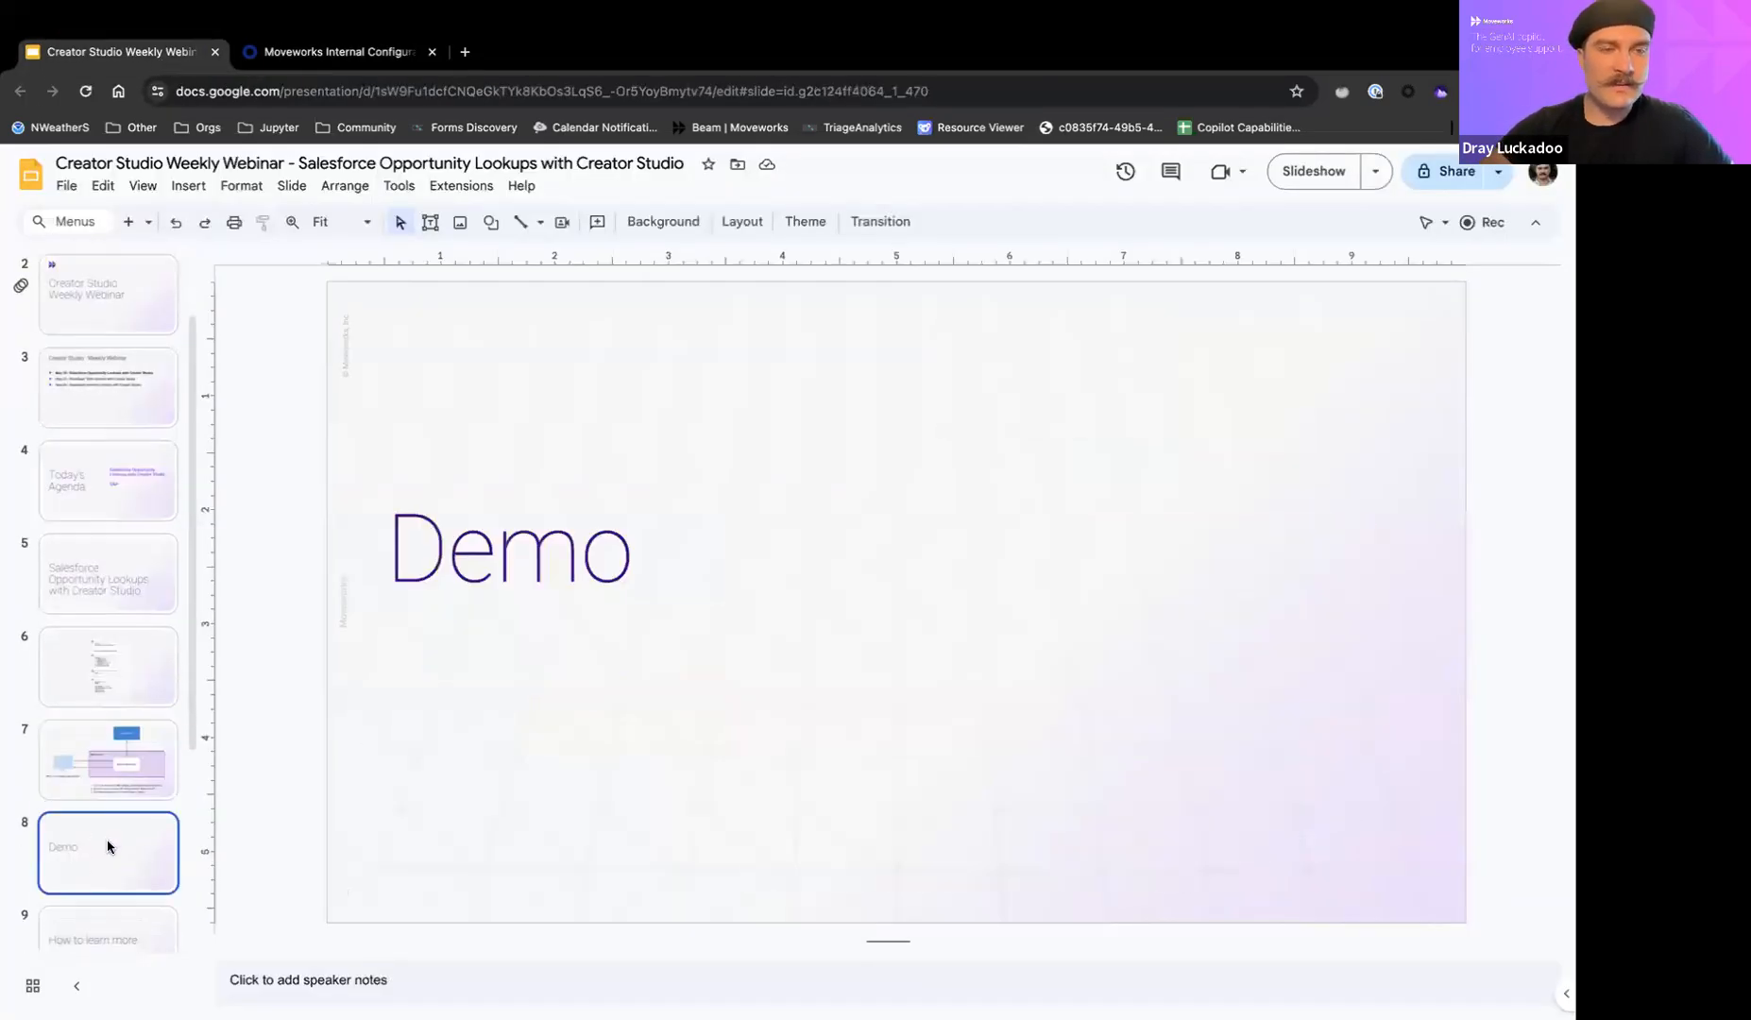
Switch to Slack and send the m8 bot the message "Give me the open opportunities".
{"action": "key", "text": "ctrl+Up"}
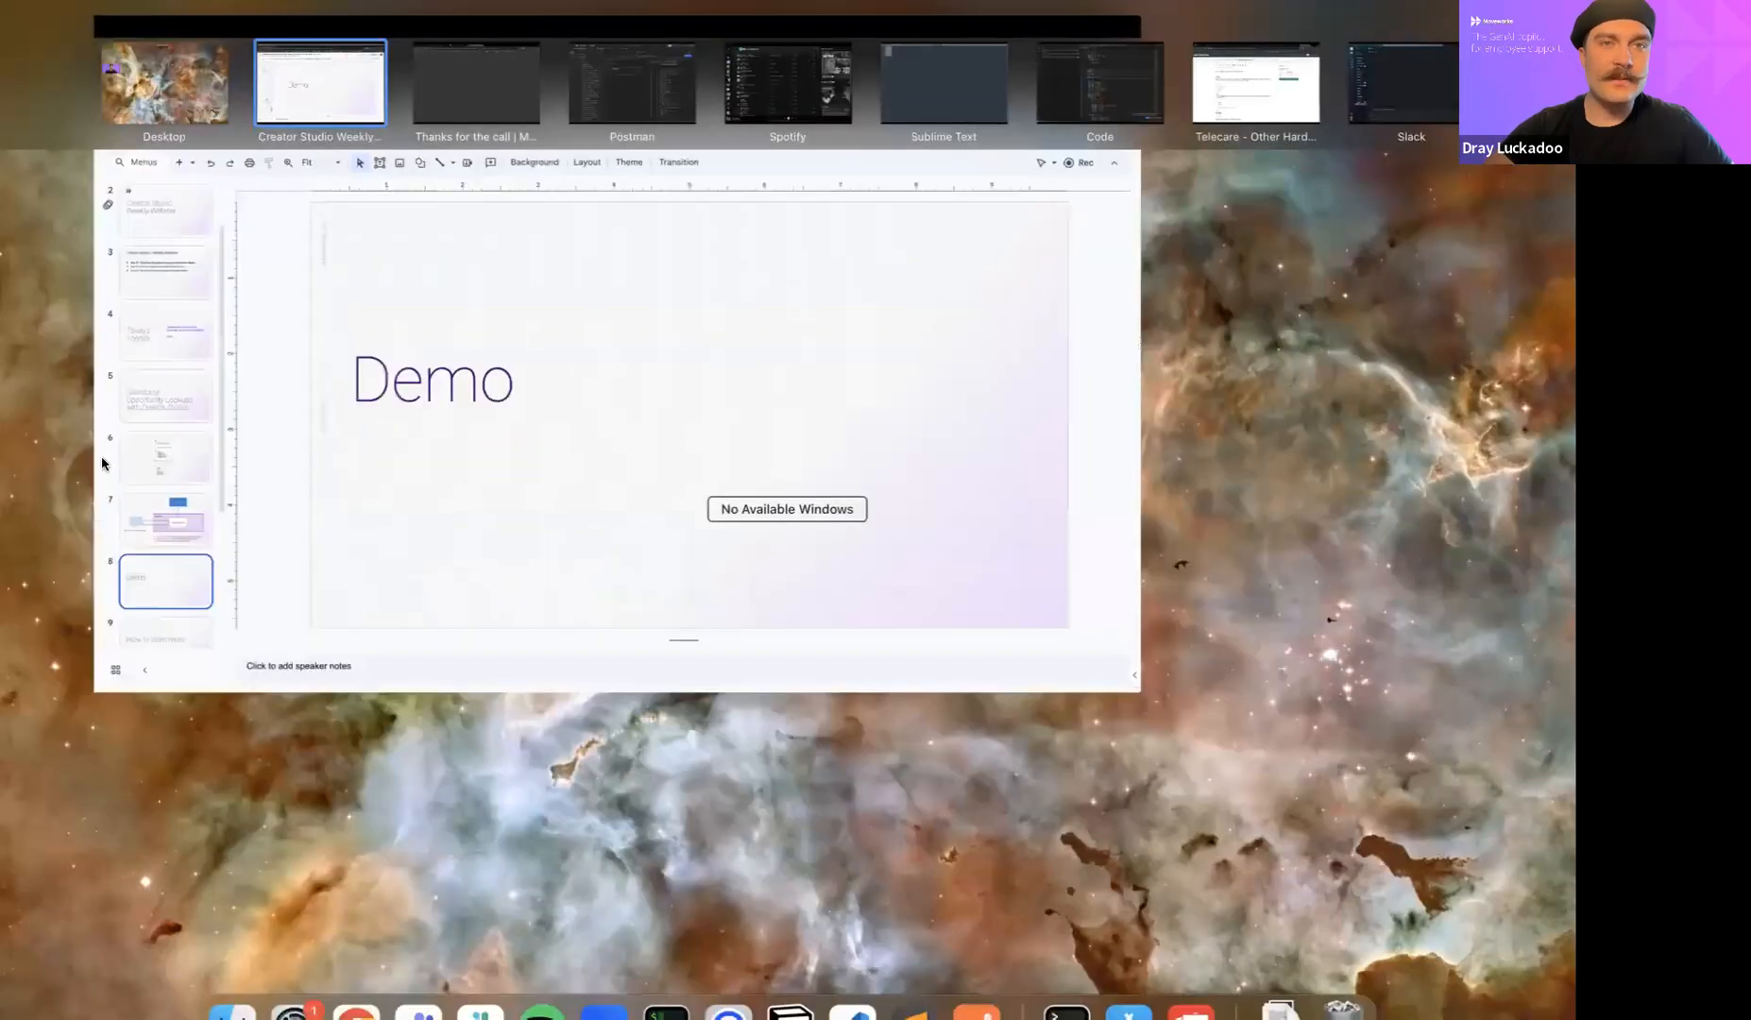
{"action": "left_click", "coordinate": [1373, 71]}
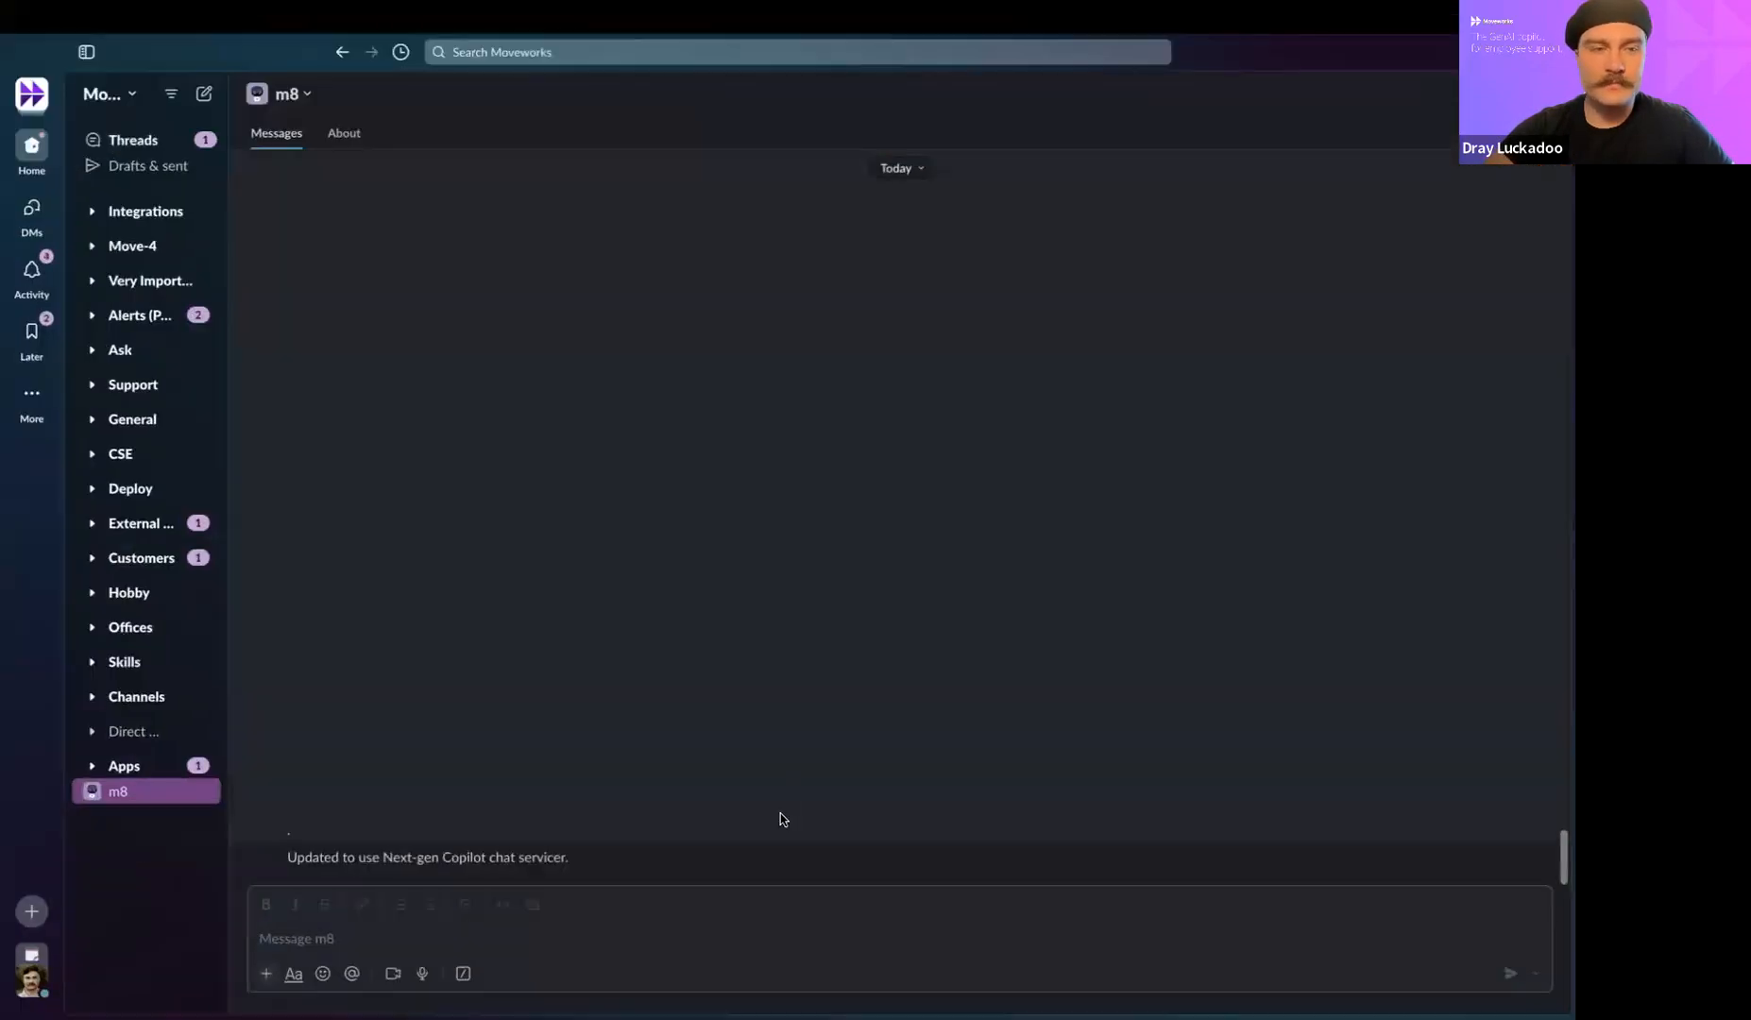
{"action": "left_click", "coordinate": [556, 937]}
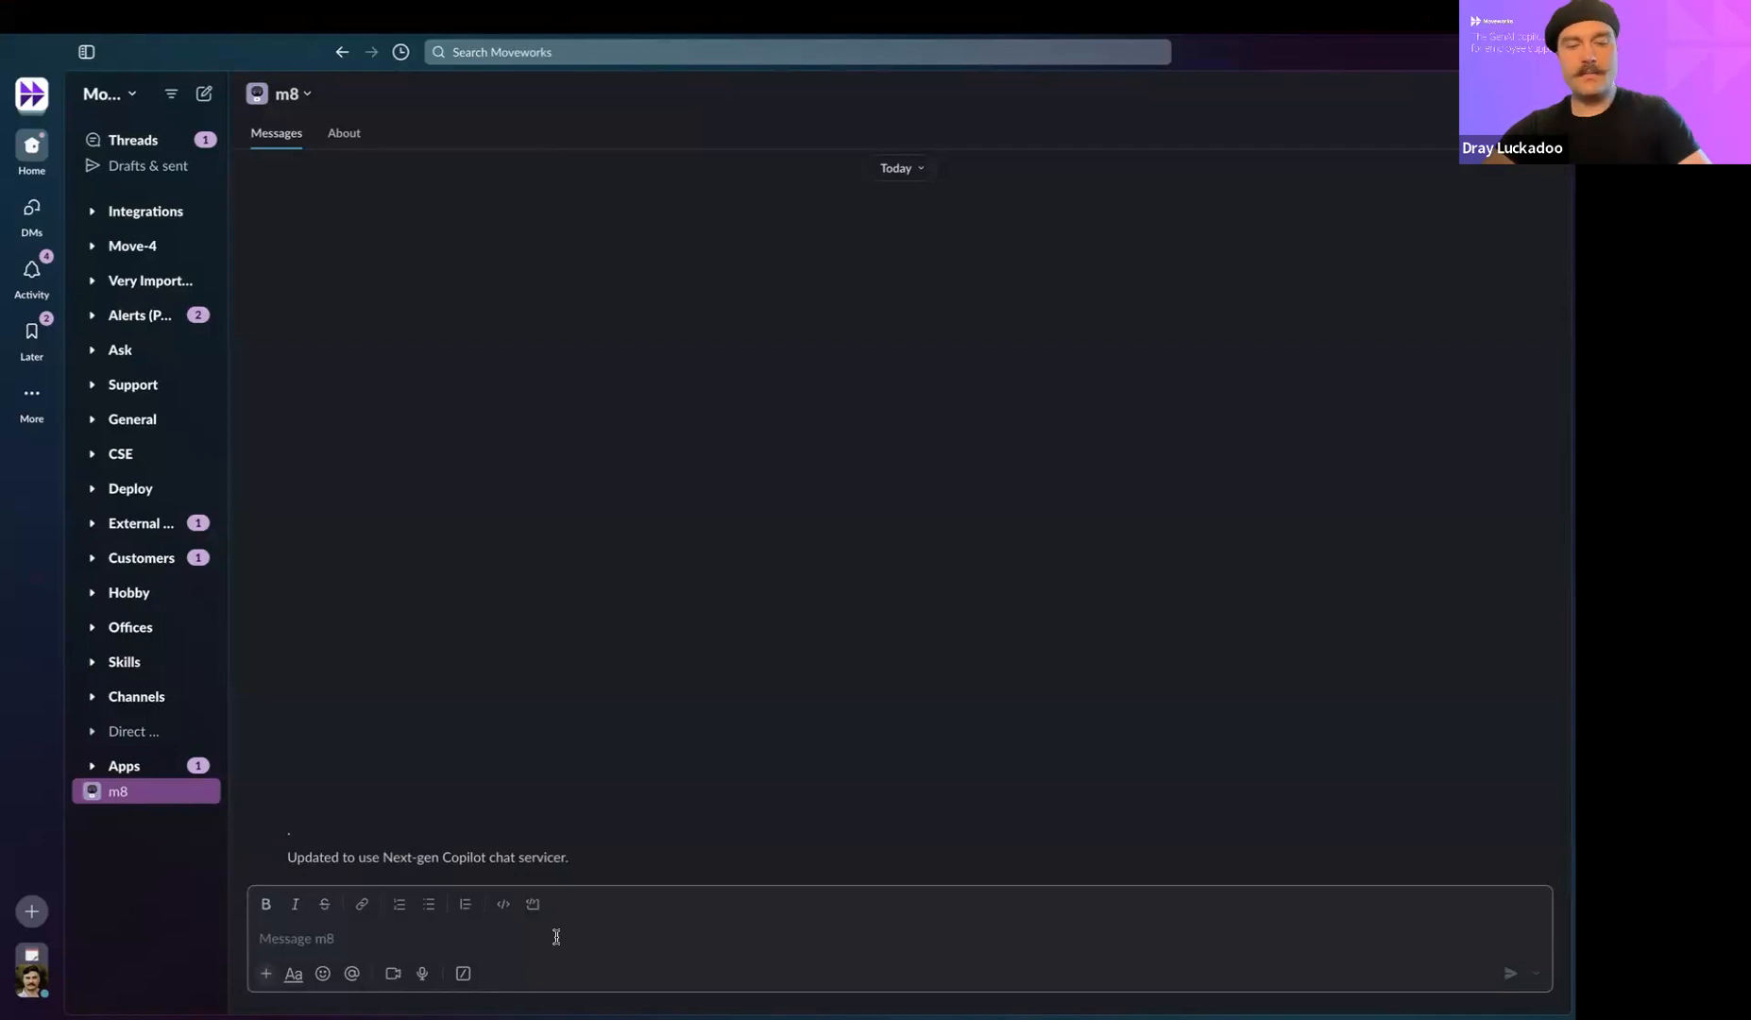
{"action": "type", "text": "Give me the open opportunities."}
{"action": "key", "text": "Return"}
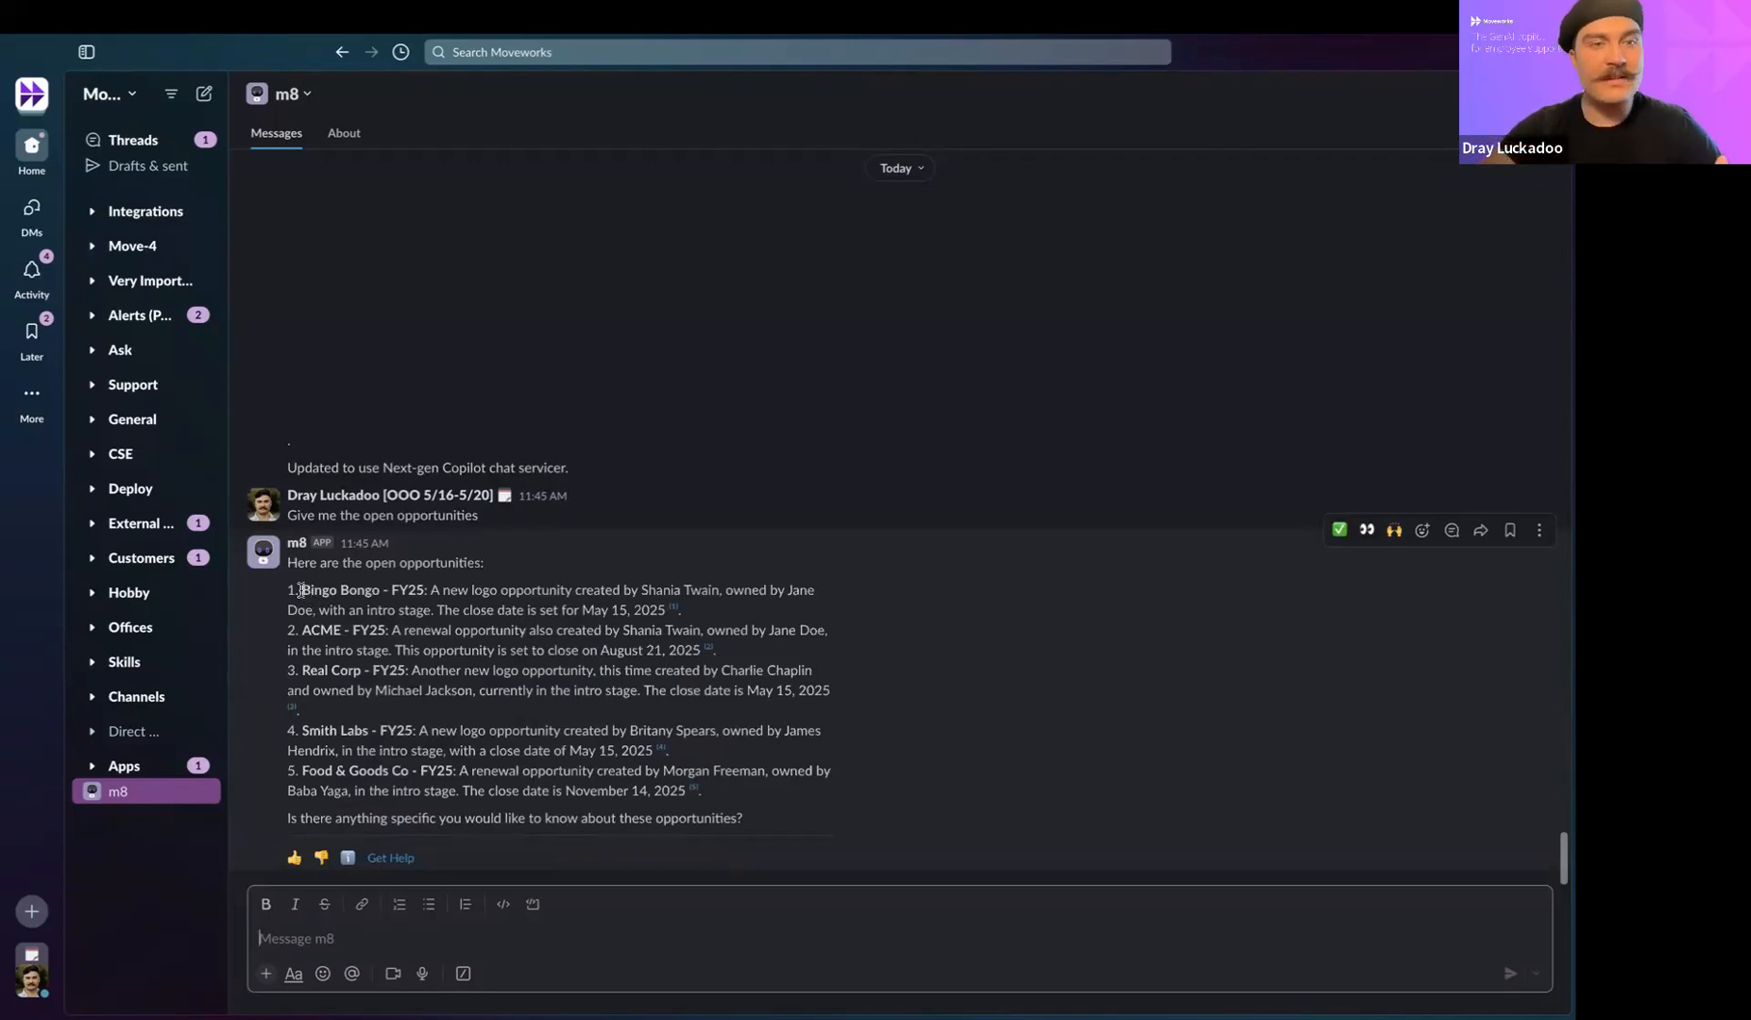
Review the opportunities in m8's reply and send the follow-up question "Can you tell me more about the ACME op?".
{"action": "left_click_drag", "start_coordinate": [302, 591], "coordinate": [622, 741]}
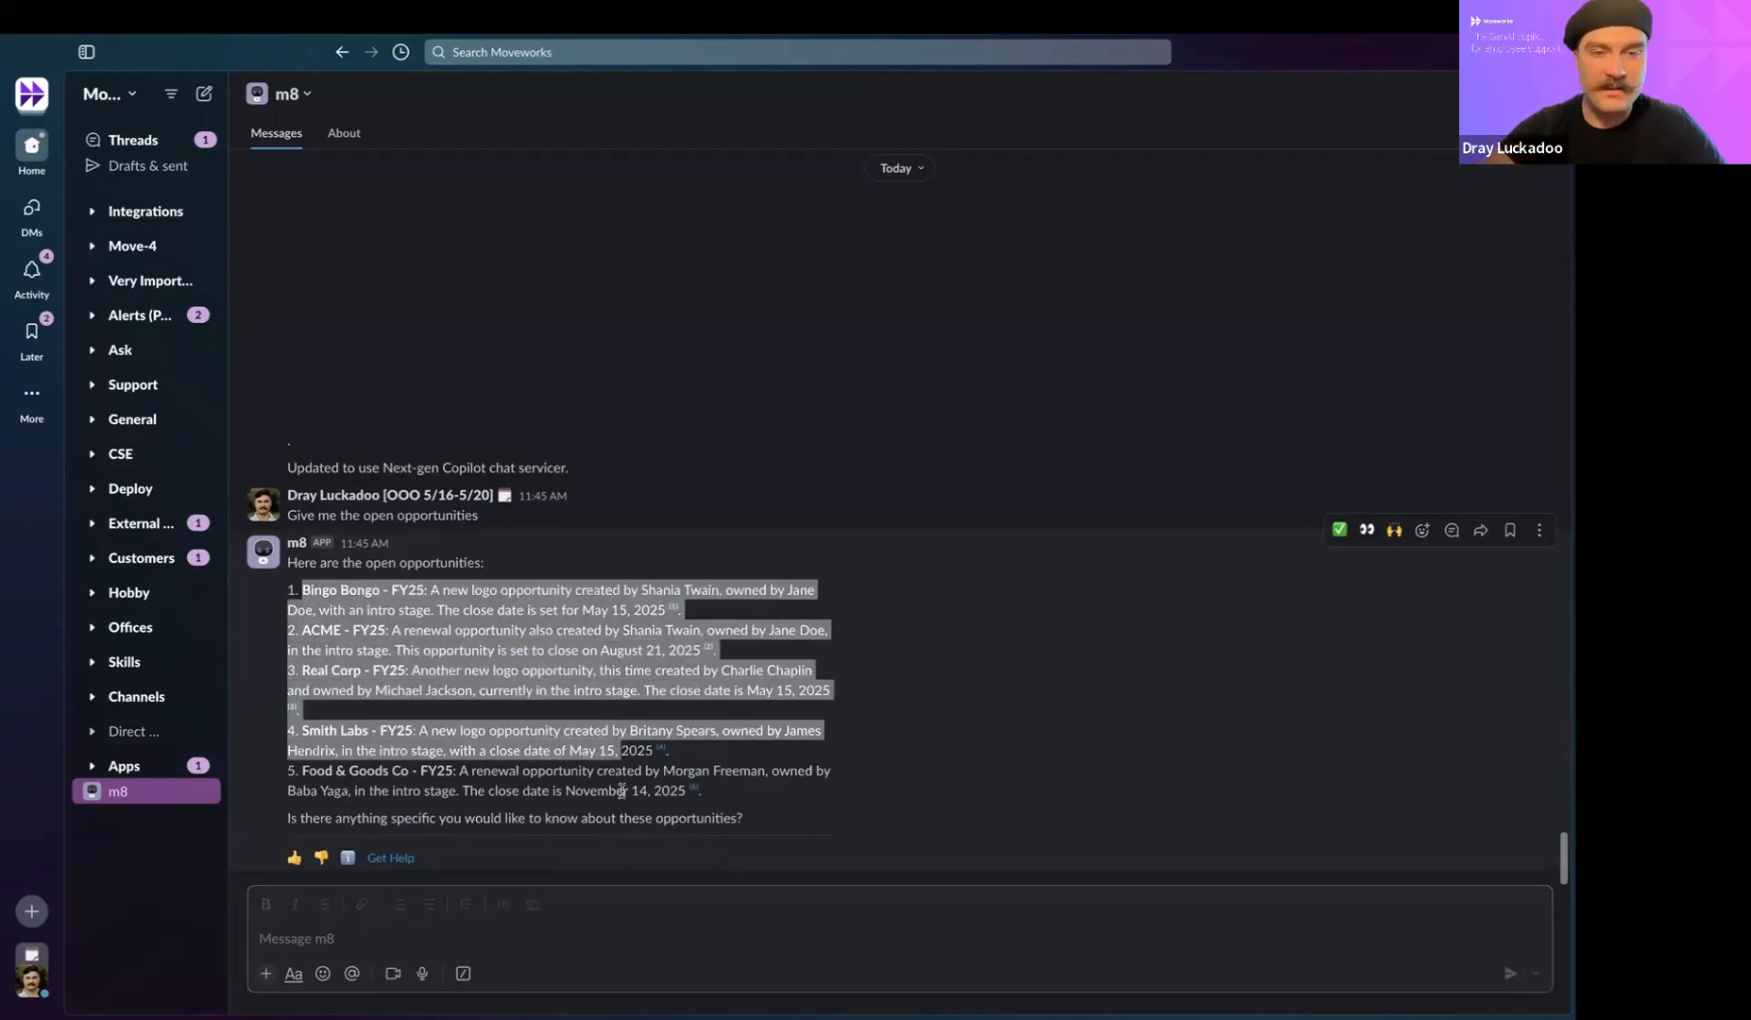
{"action": "left_click", "coordinate": [525, 795]}
{"action": "left_click", "coordinate": [502, 931]}
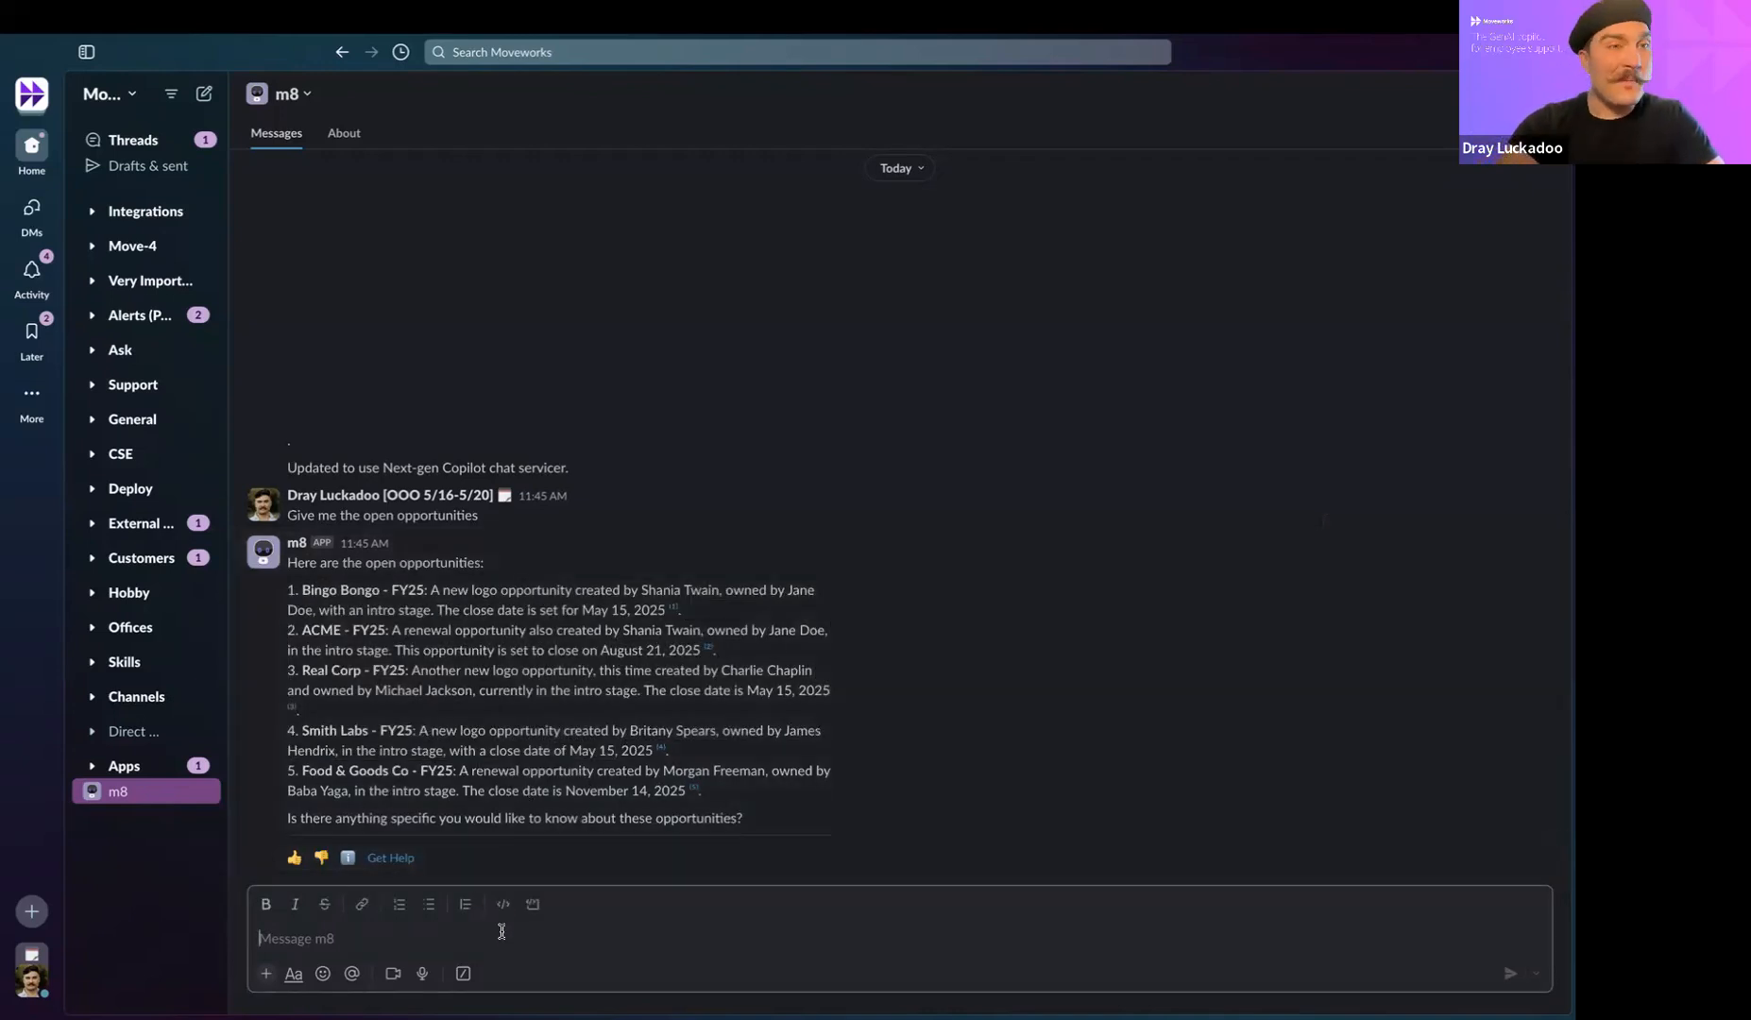
{"action": "type", "text": "Can h"}
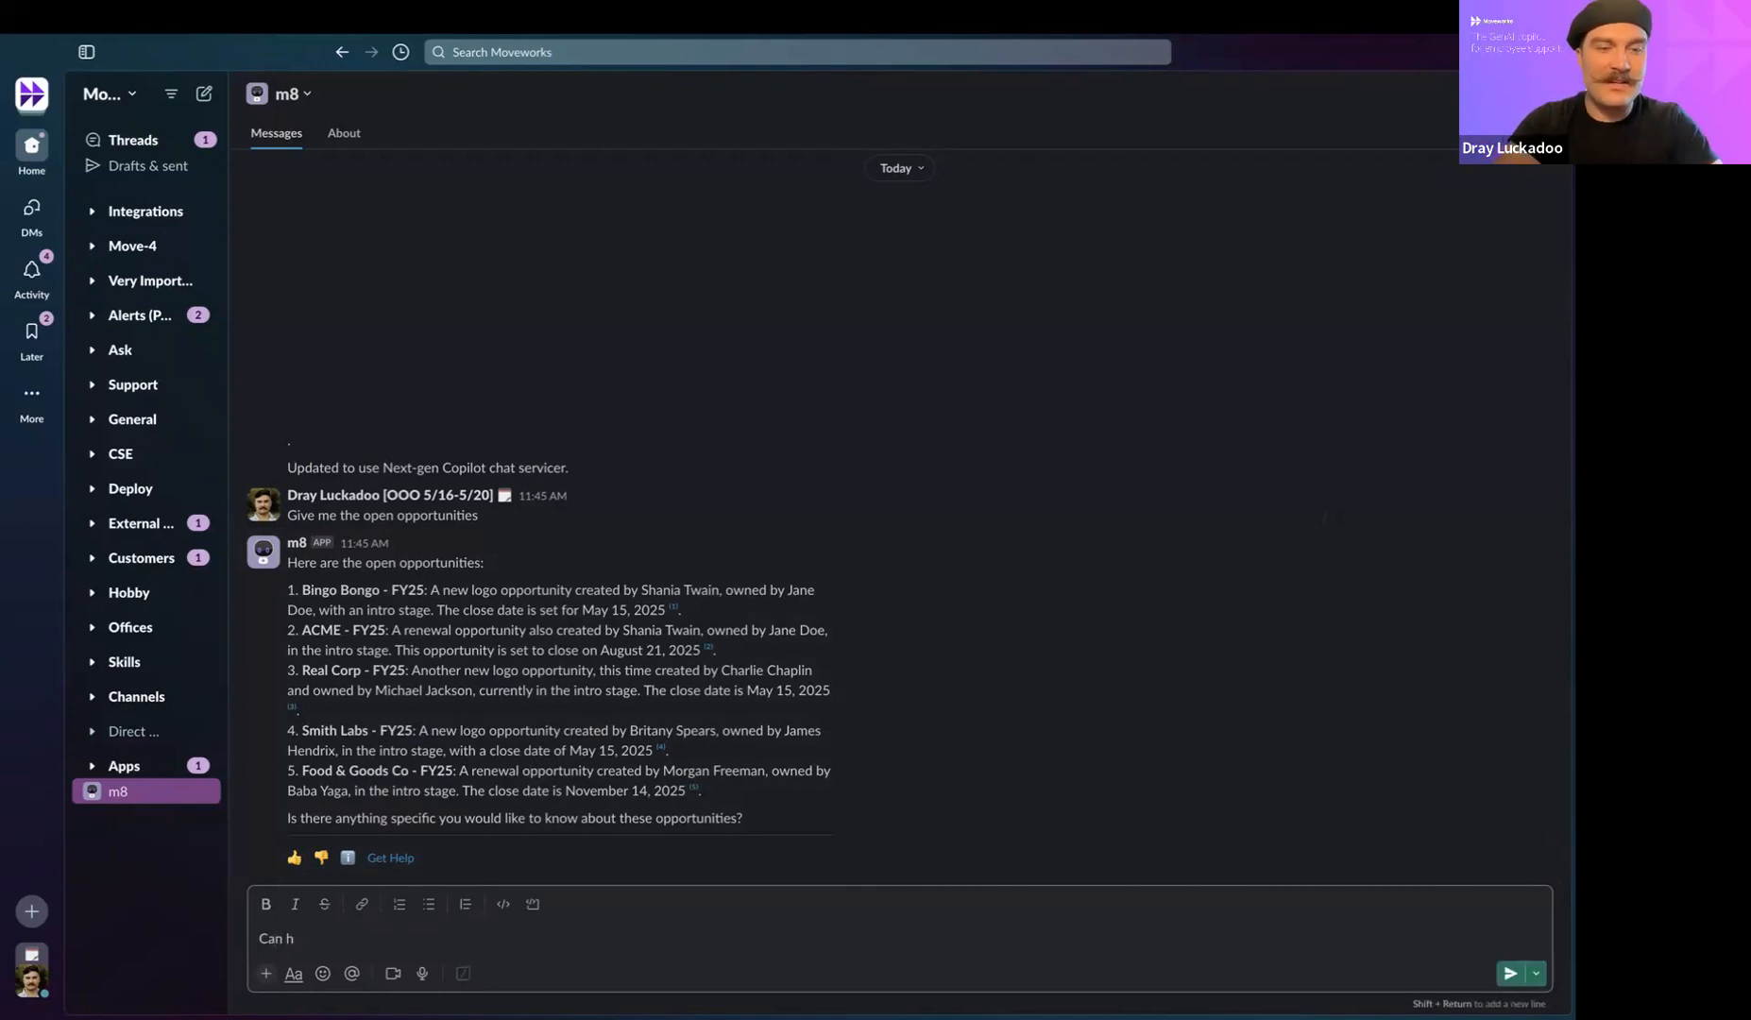
{"action": "key", "text": "BackSpace"}
{"action": "type", "text": "y"}
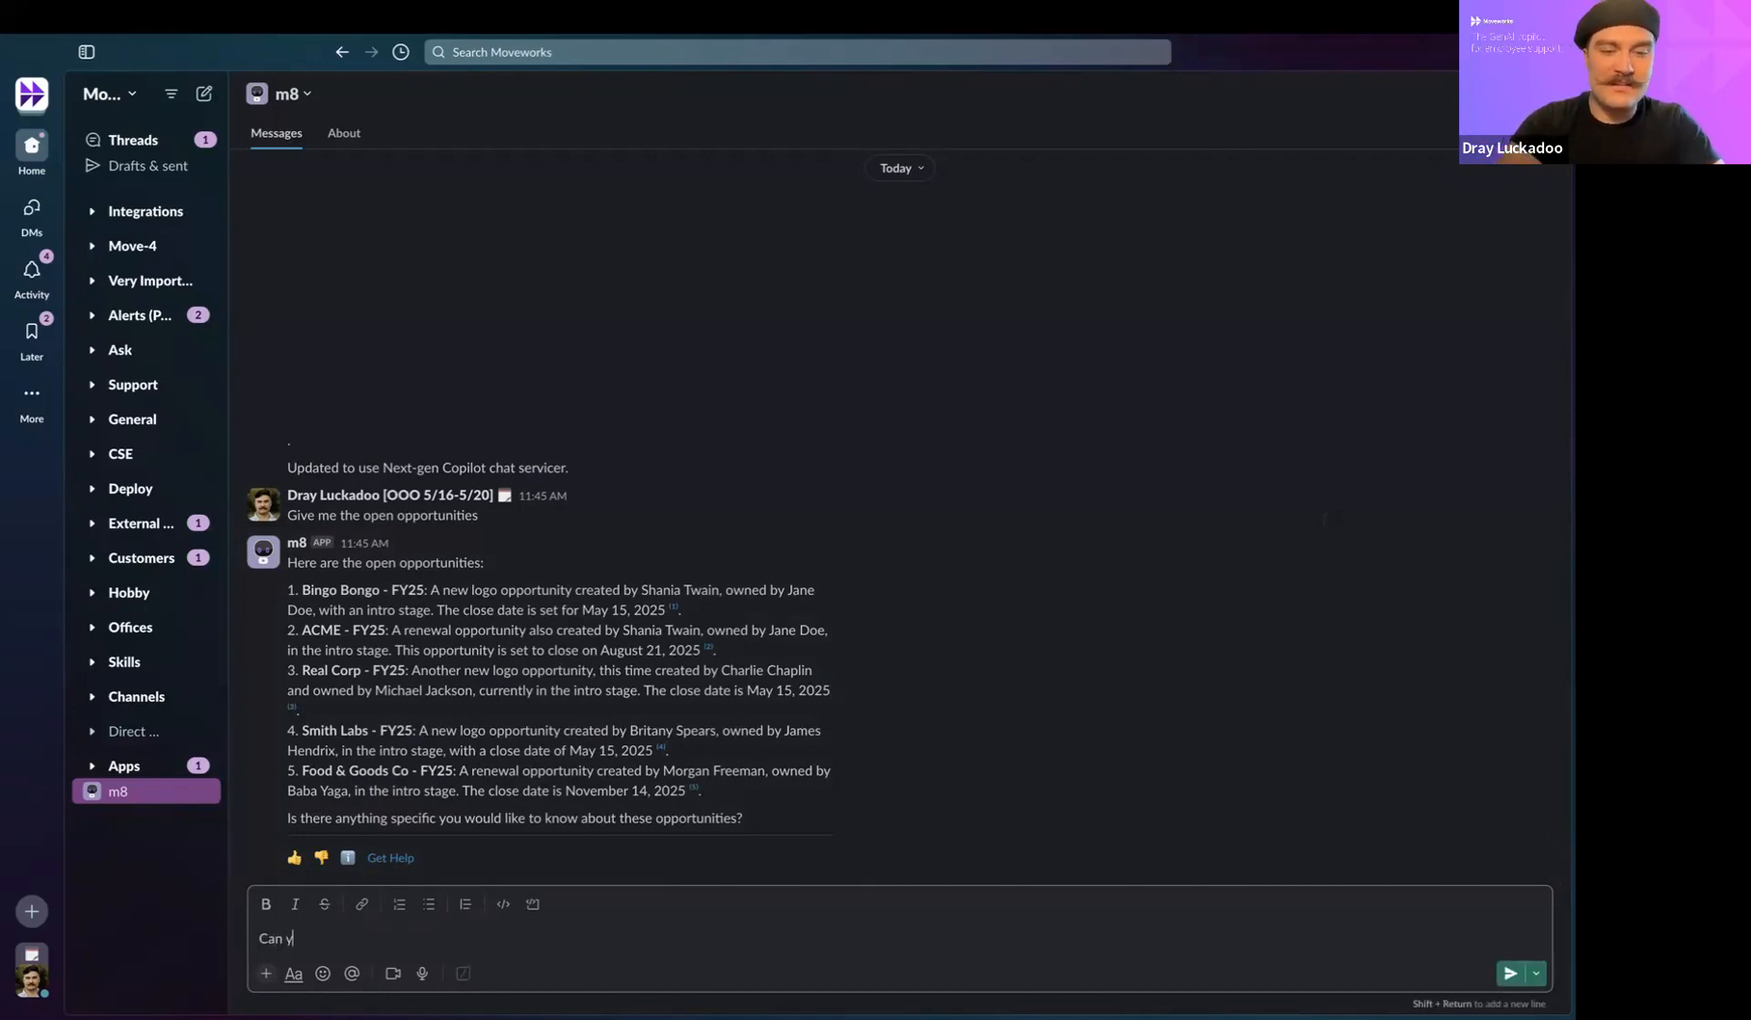
{"action": "type", "text": "ou tell me more about"}
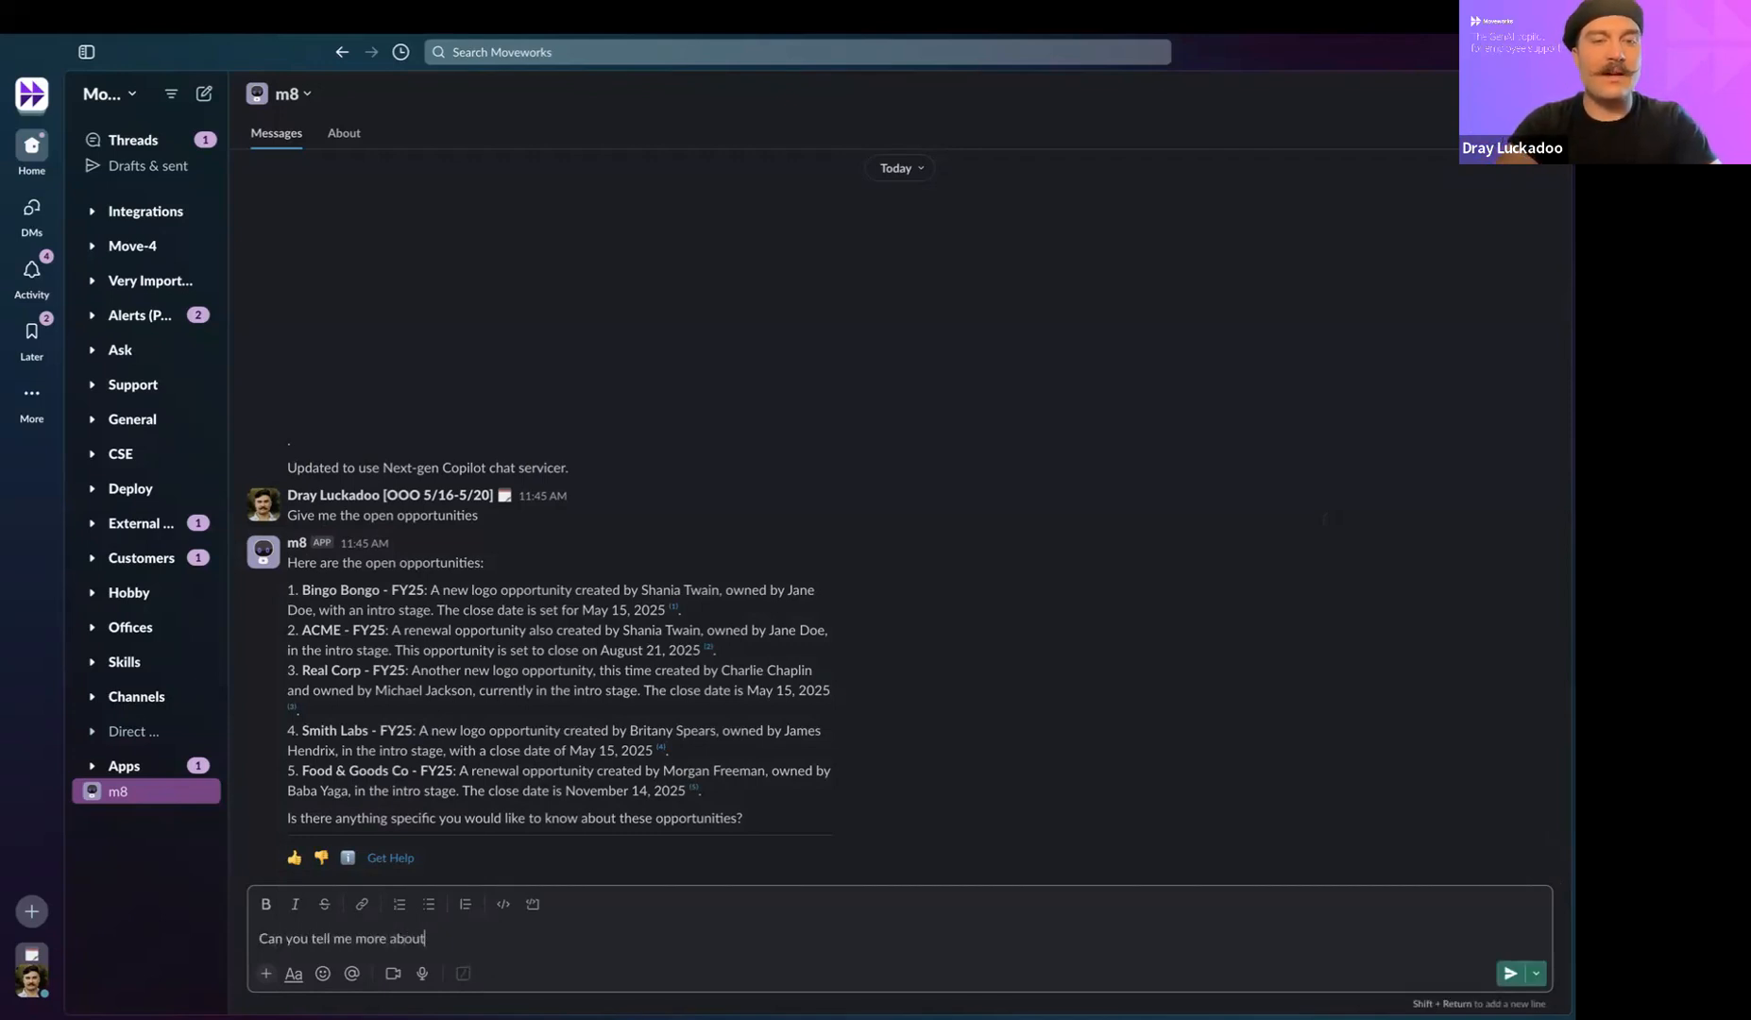
{"action": "type", "text": " the ACME op?"}
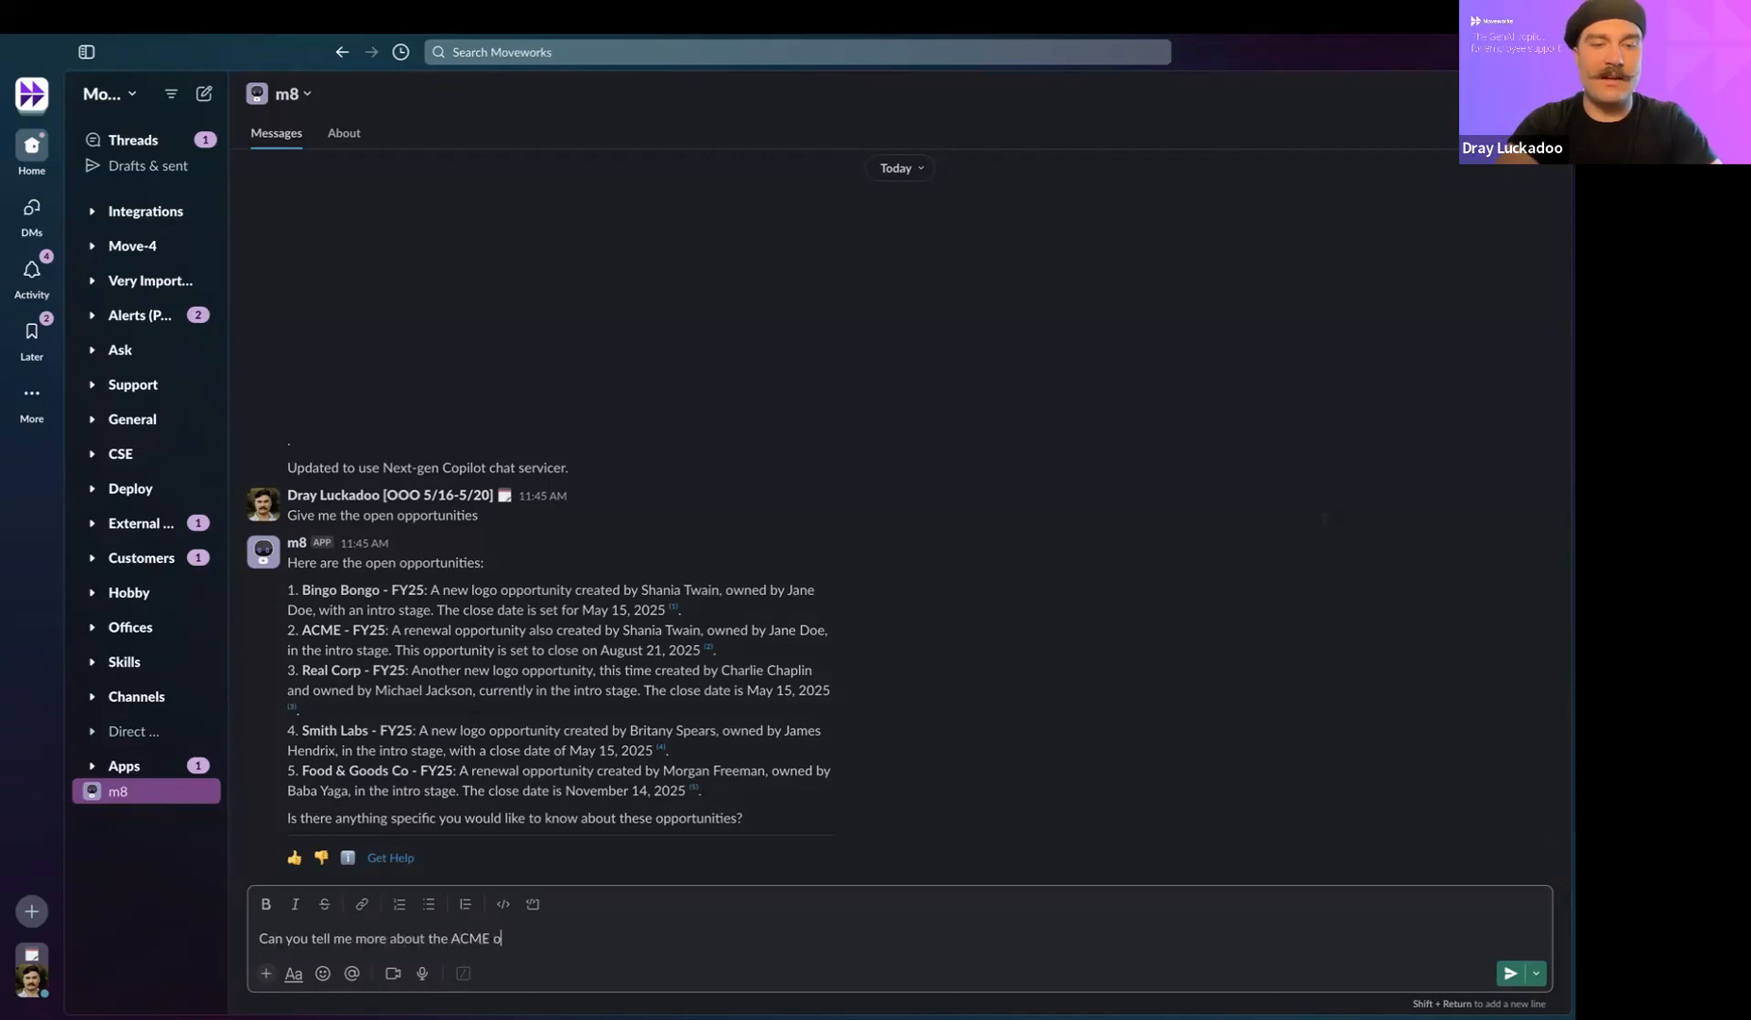
{"action": "key", "text": "Return"}
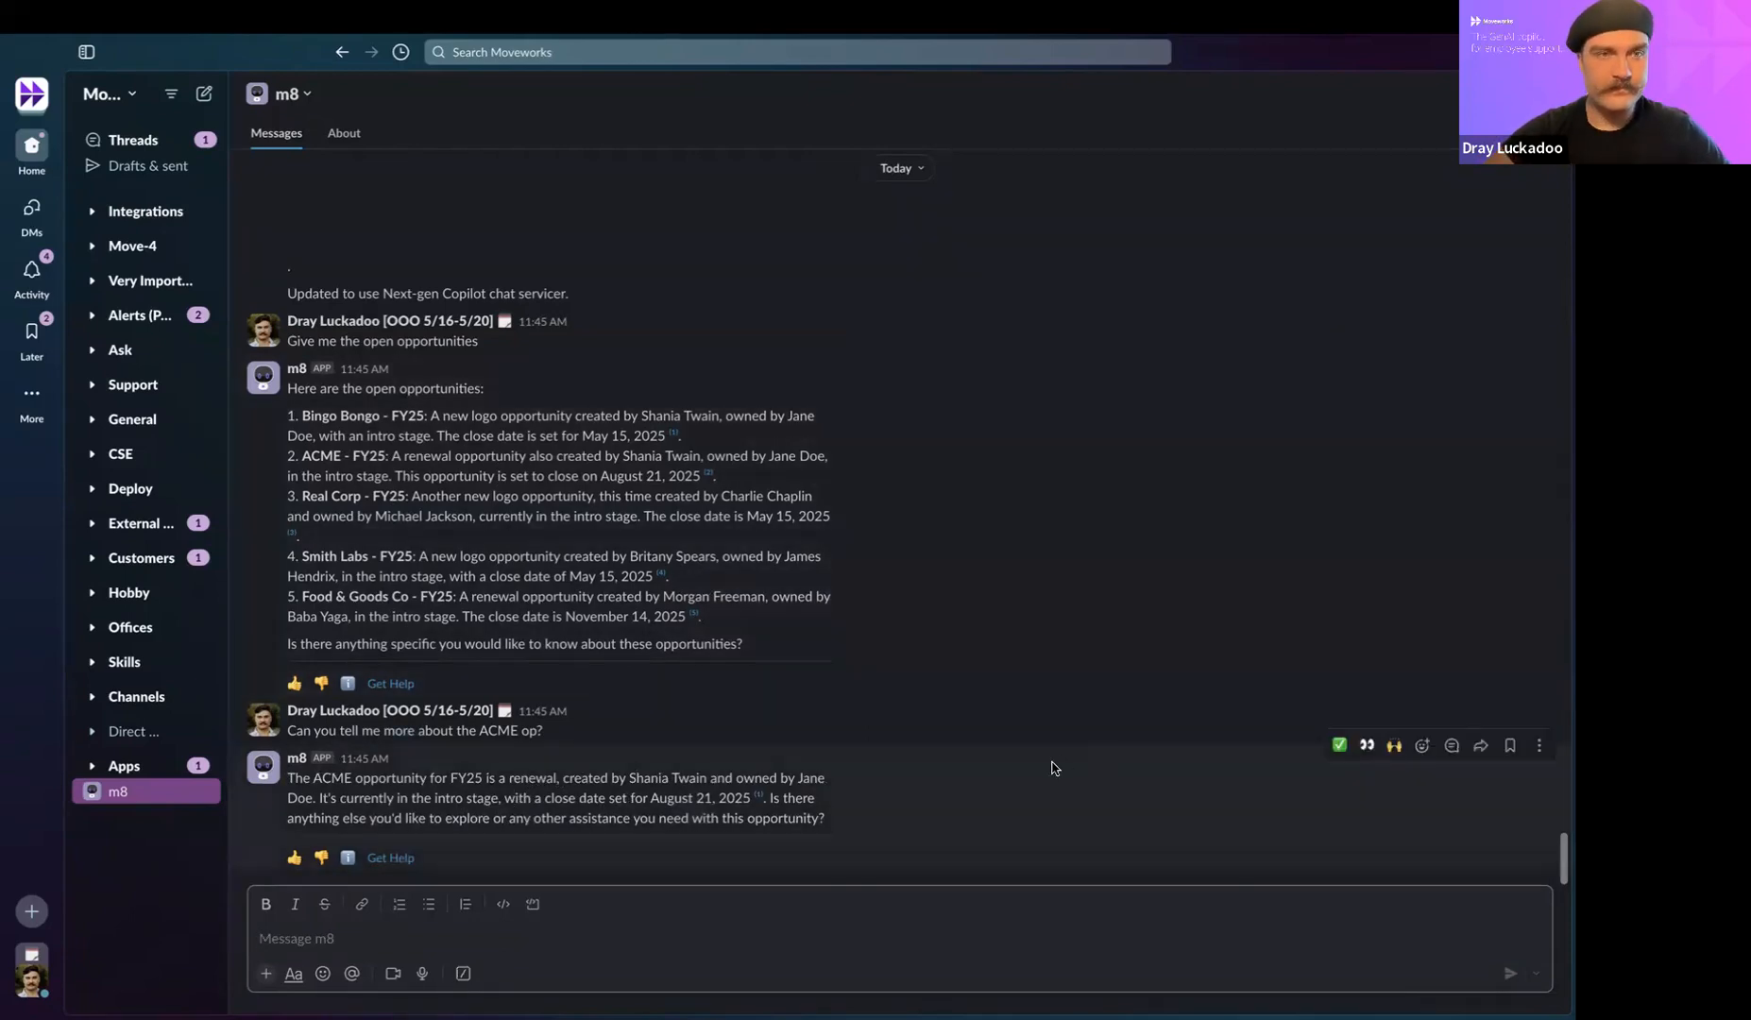
Switch back to the webinar presentation in Google Slides and start the slideshow from the Demo slide.
{"action": "key", "text": "ctrl+Up"}
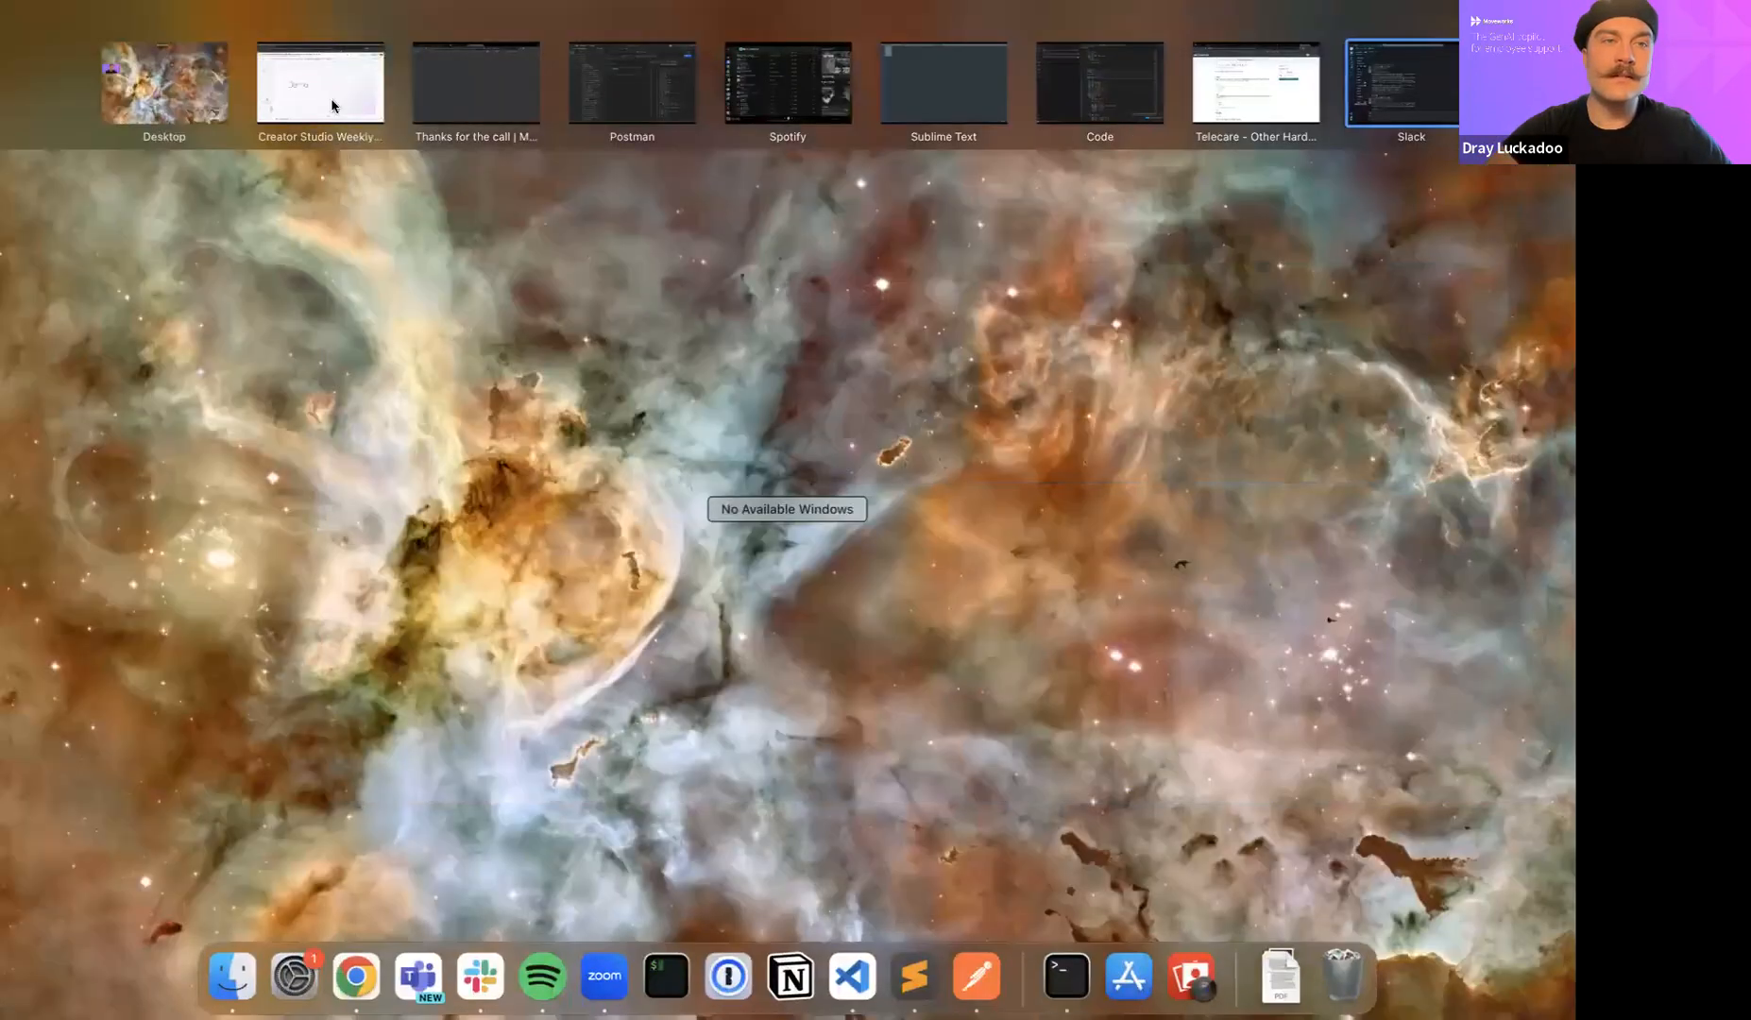
{"action": "left_click", "coordinate": [330, 87]}
{"action": "left_click", "coordinate": [142, 187]}
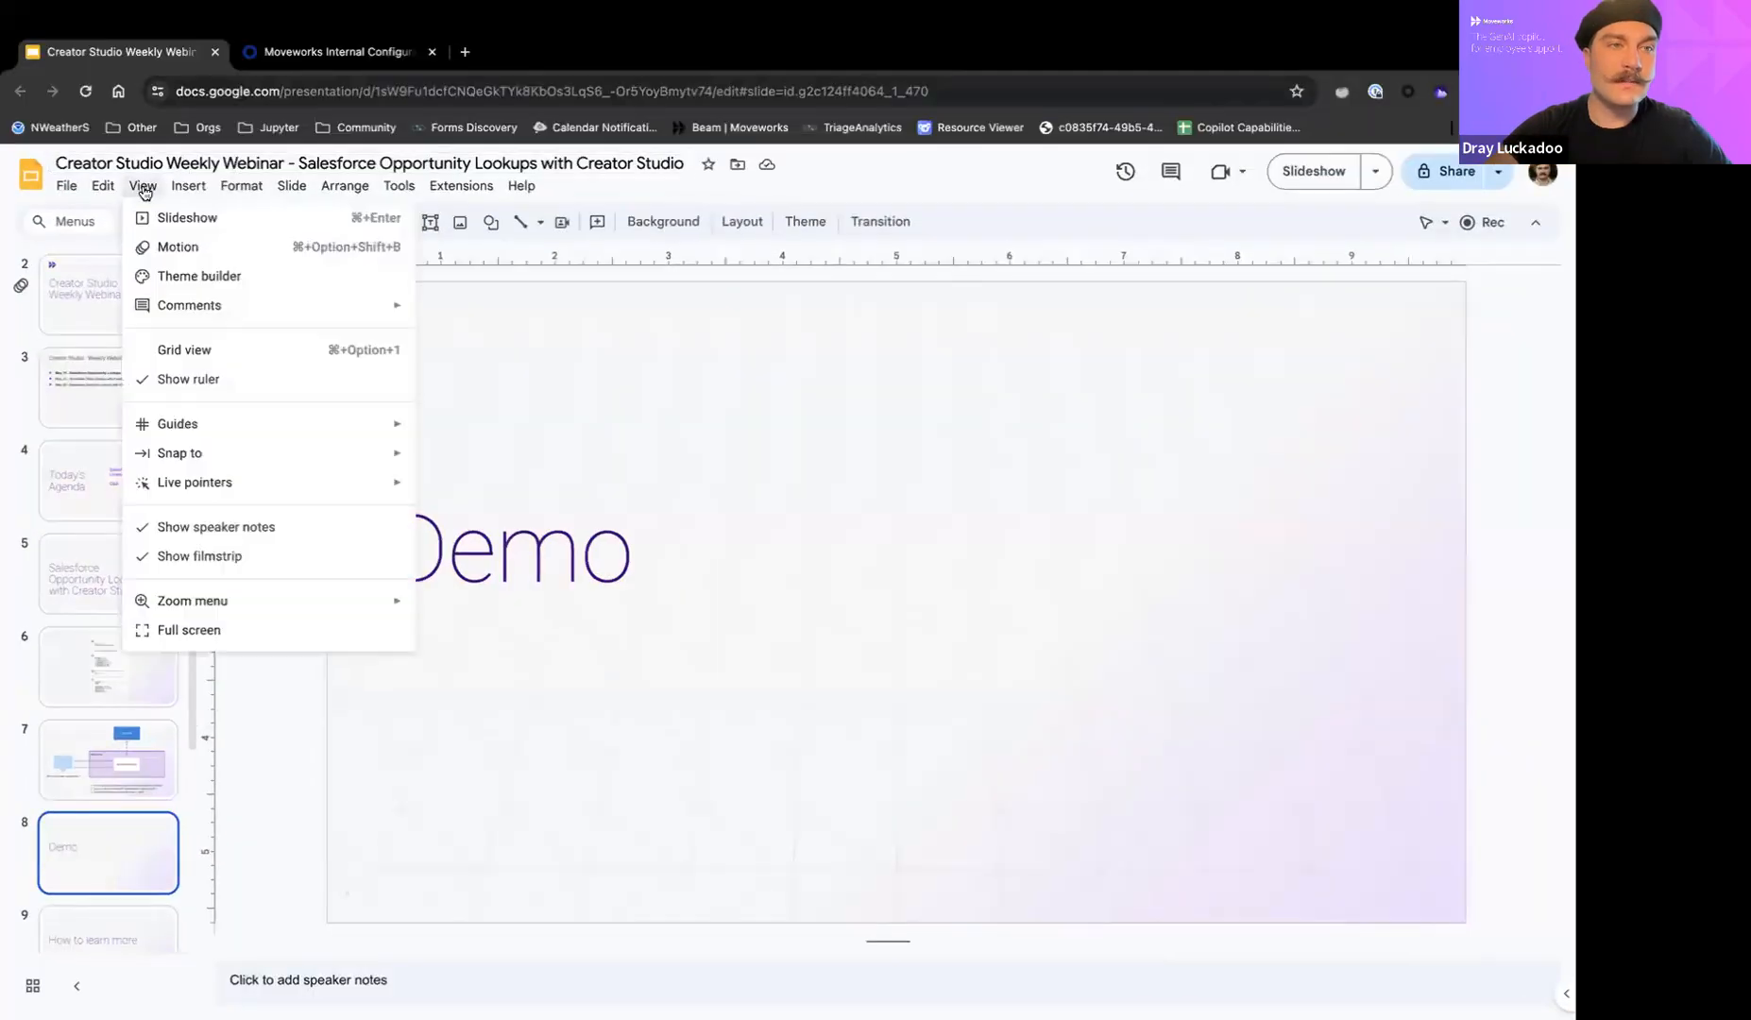
{"action": "left_click", "coordinate": [178, 221]}
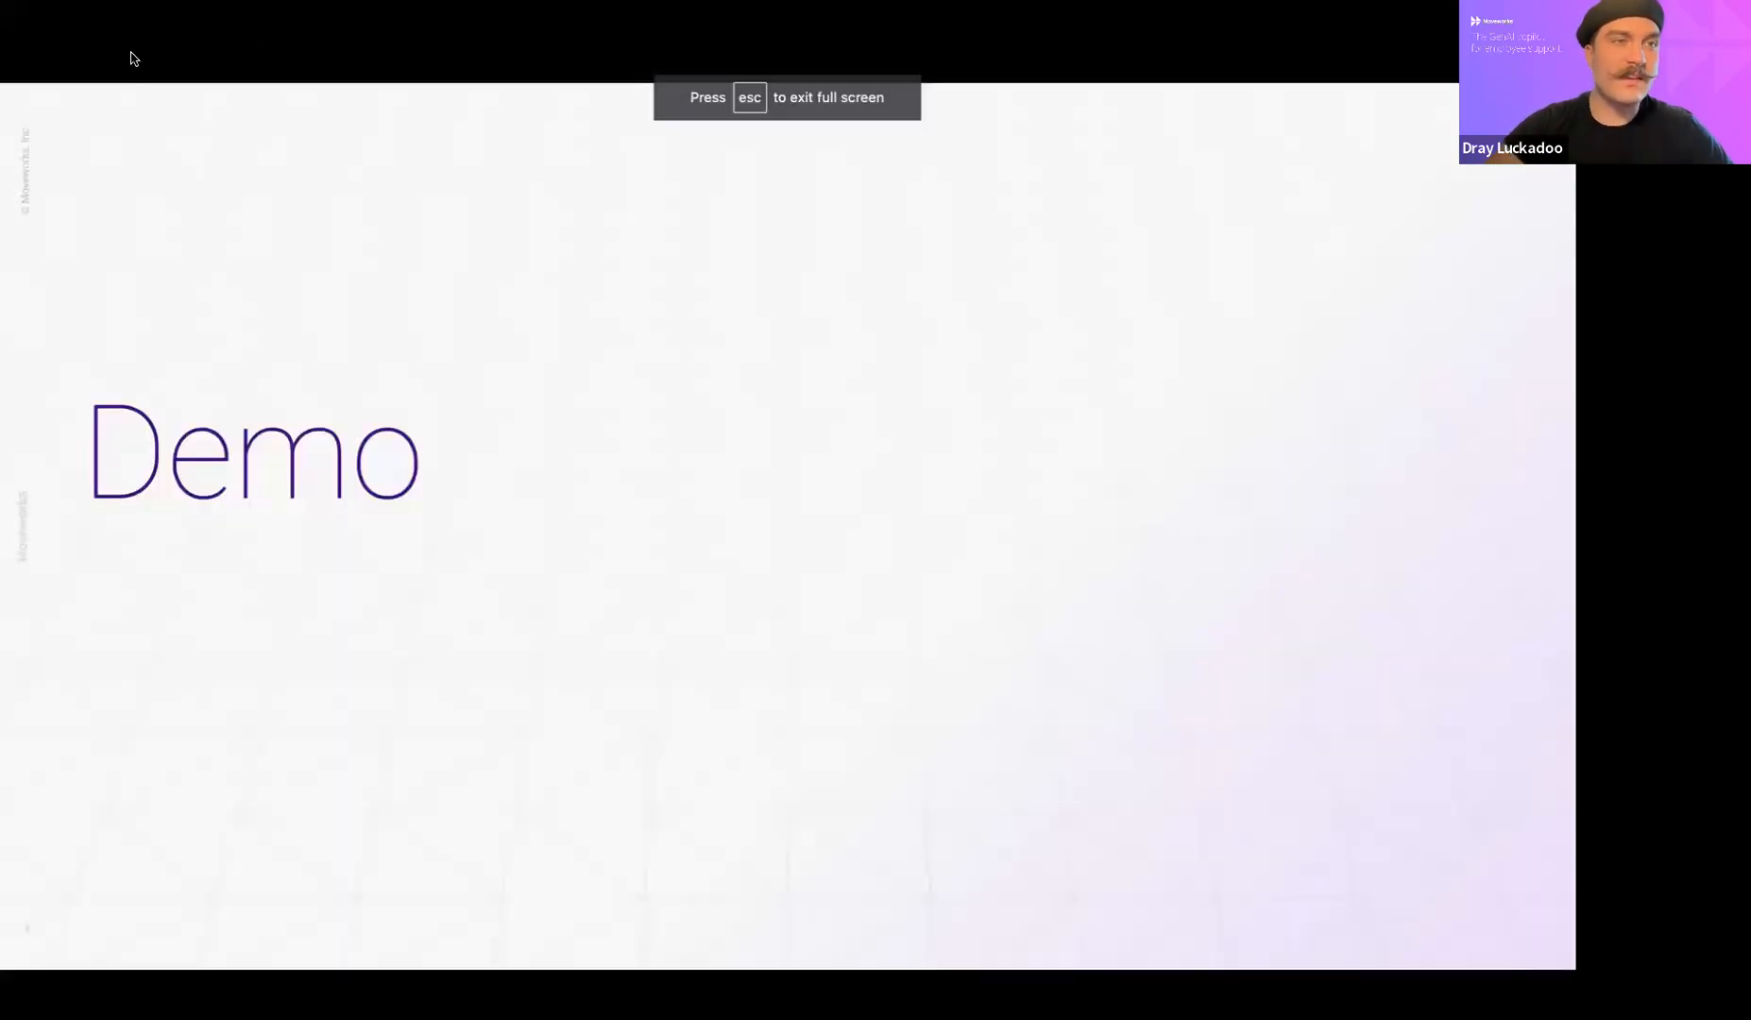